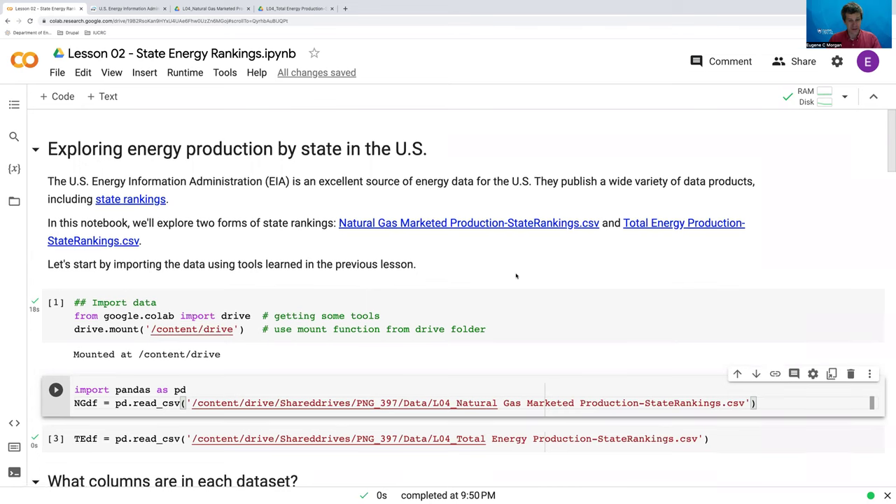
{"action": "scroll", "coordinate": [517, 276], "scroll_direction": "down", "scroll_amount": 1}
{"action": "scroll", "coordinate": [560, 273], "scroll_direction": "up", "scroll_amount": 1}
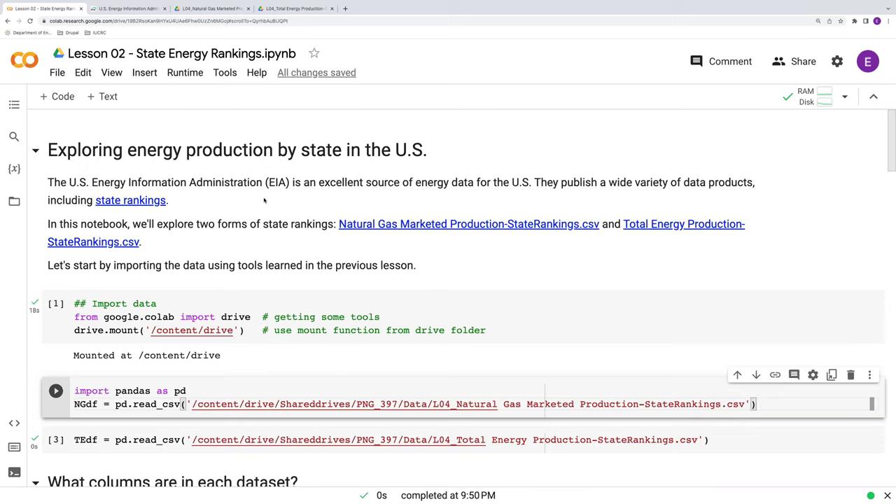
Switch to the EIA state rankings page showing 2020 total energy consumed per capita.
{"action": "left_click", "coordinate": [143, 8]}
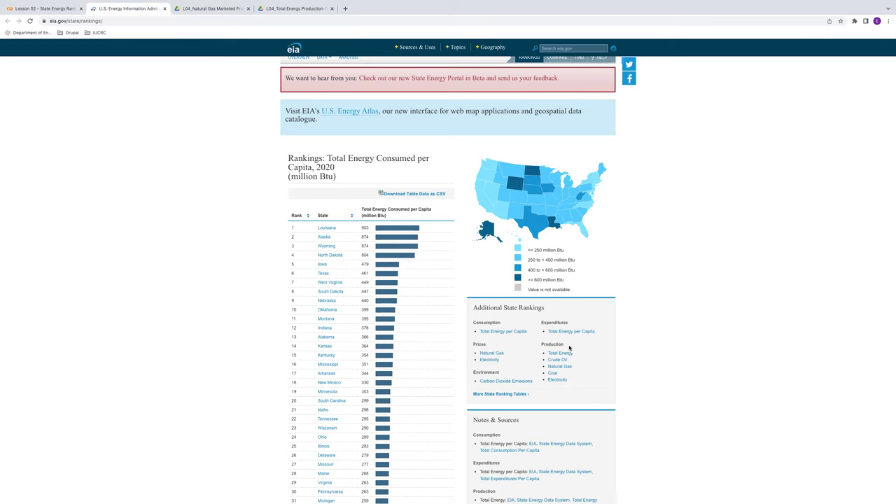
{"action": "scroll", "coordinate": [581, 348], "scroll_direction": "down", "scroll_amount": 1}
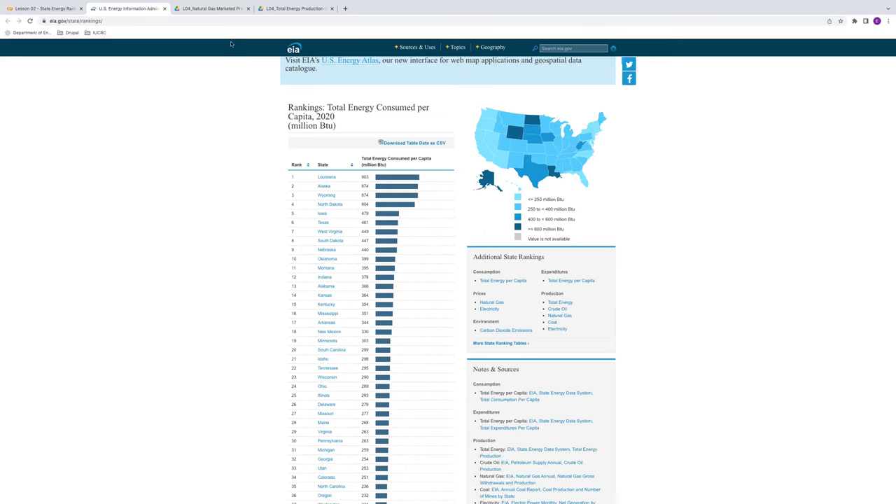
Preview the Natural Gas Marketed Production and Total Energy Production ranking CSVs in Drive.
{"action": "left_click", "coordinate": [217, 8]}
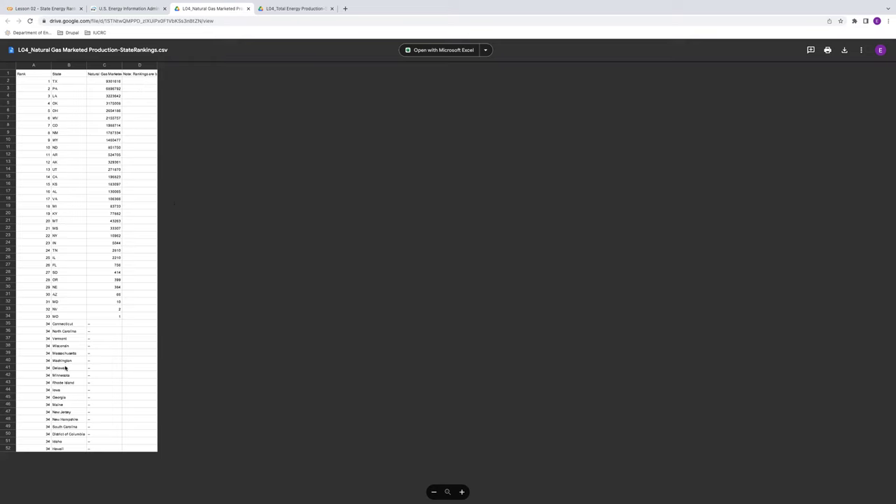
{"action": "left_click", "coordinate": [297, 9]}
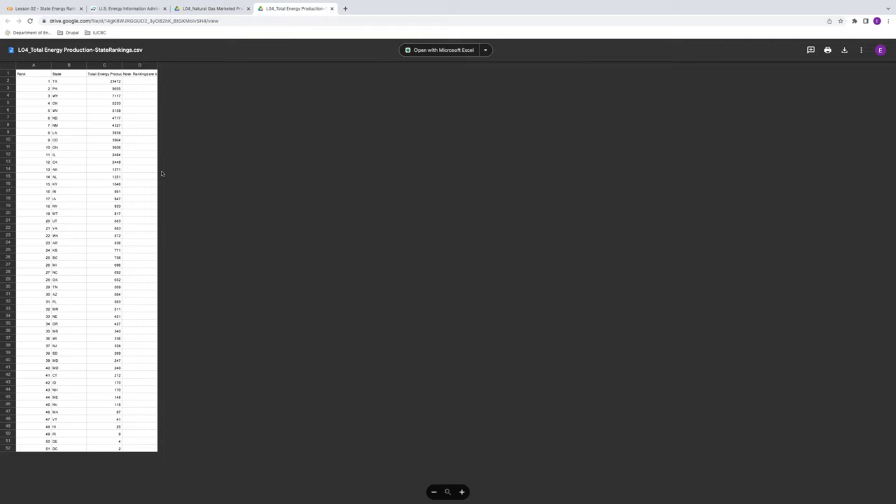
{"action": "left_click", "coordinate": [49, 10]}
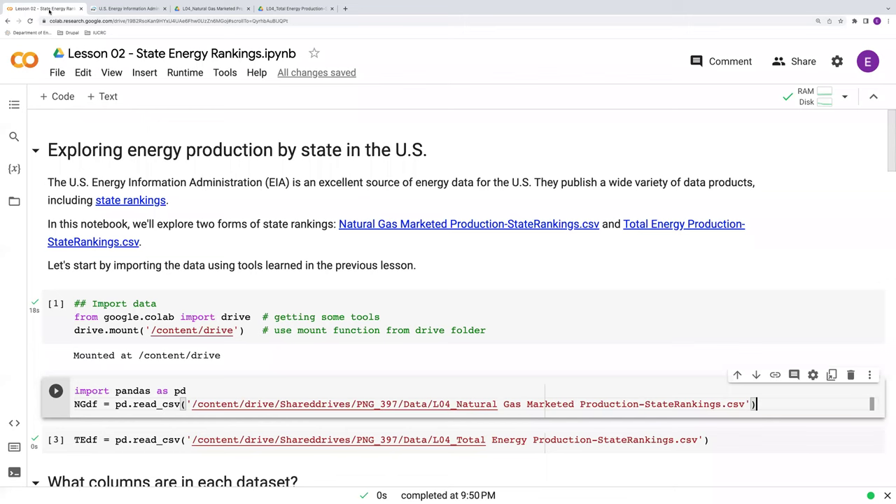
{"action": "scroll", "coordinate": [294, 222], "scroll_direction": "down", "scroll_amount": 2}
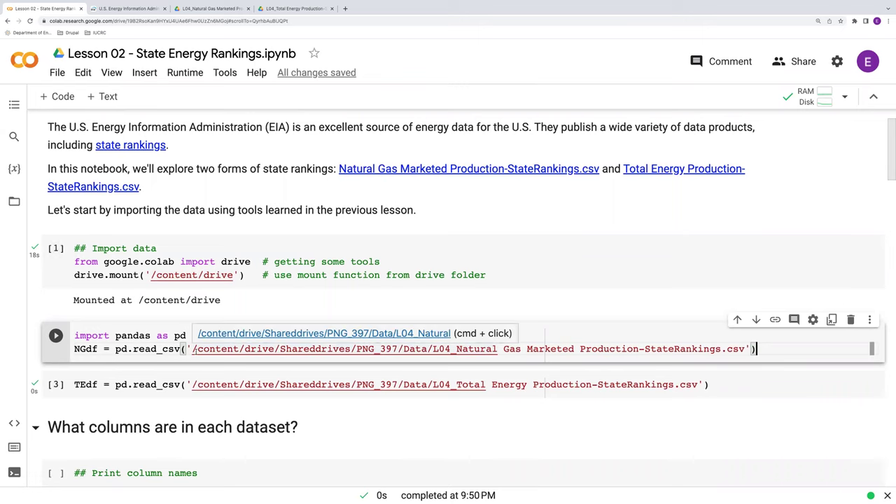
{"action": "mouse_move", "coordinate": [257, 275]}
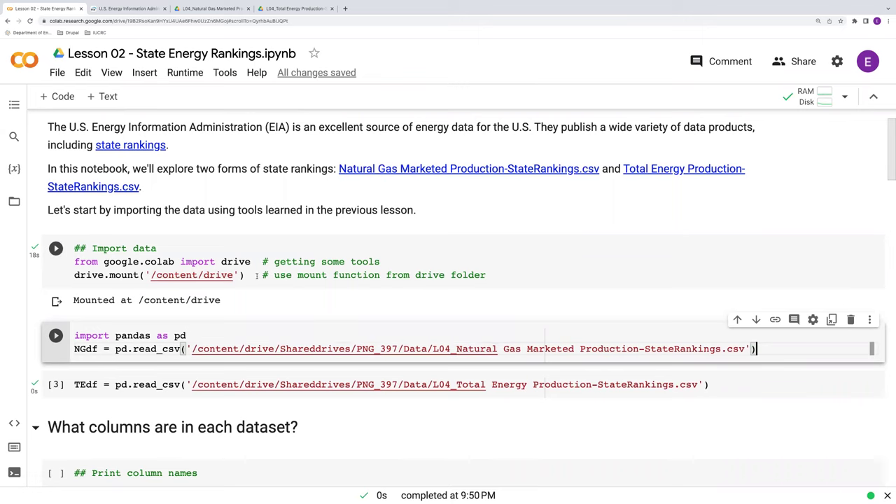
{"action": "scroll", "coordinate": [119, 357], "scroll_direction": "down", "scroll_amount": 2}
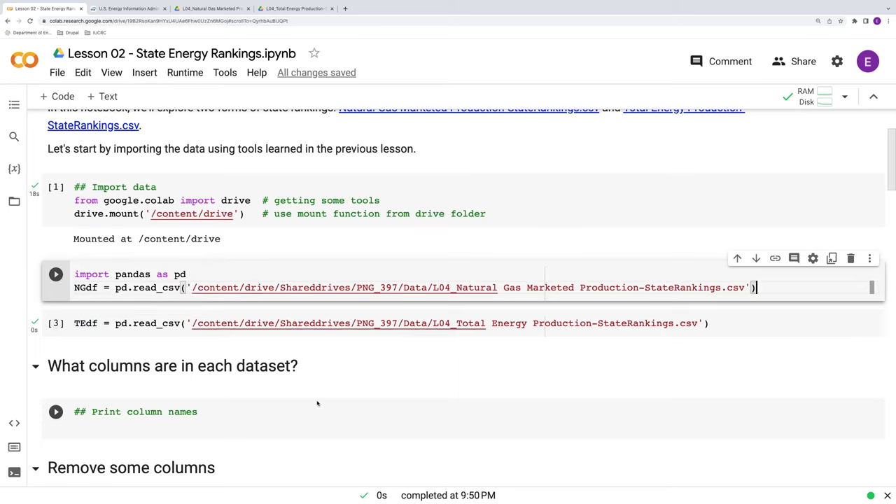
{"action": "scroll", "coordinate": [342, 418], "scroll_direction": "down", "scroll_amount": 2}
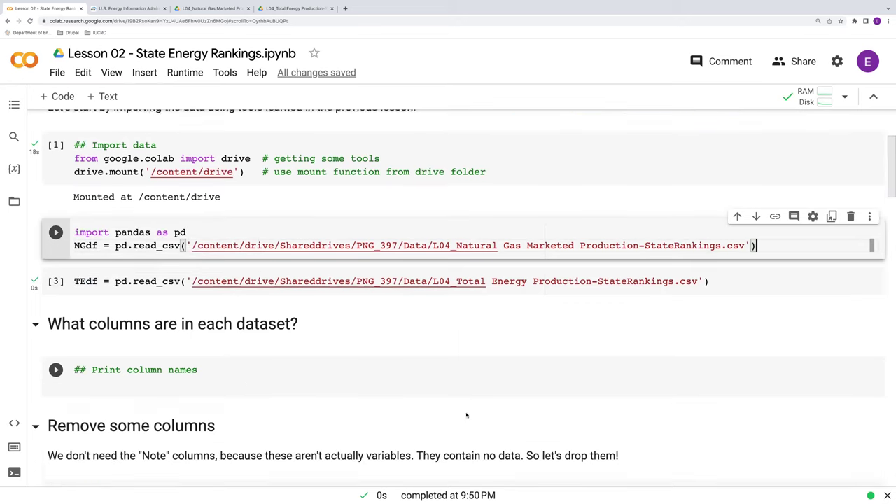
Run NGdf.columns, then add NGdf to the pandas import cell and run it to show the table.
{"action": "left_click", "coordinate": [250, 372]}
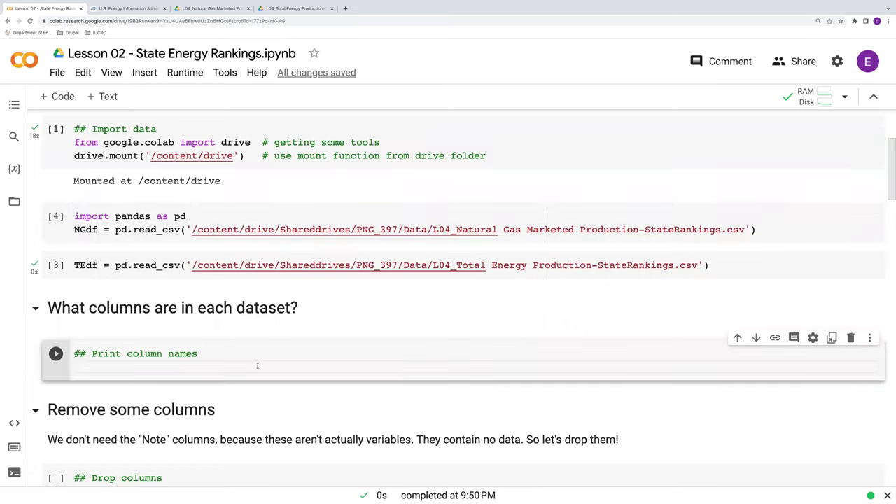
{"action": "type", "text": "NGdf."}
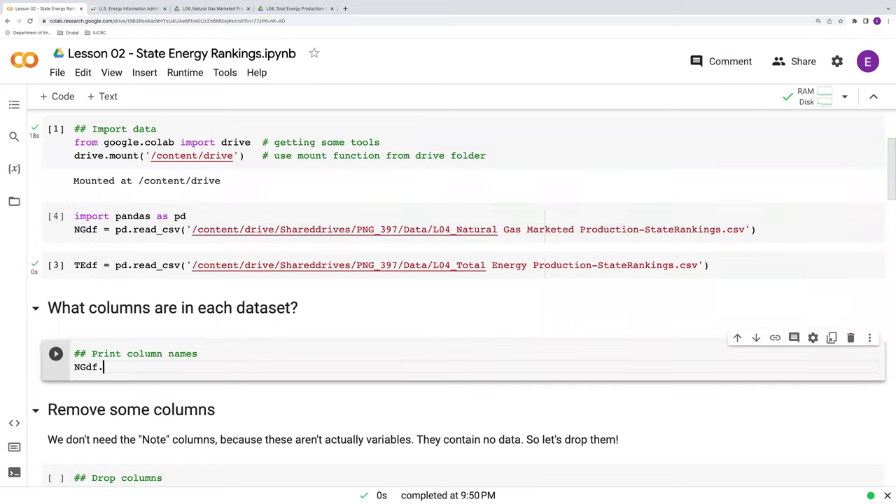
{"action": "type", "text": "columns"}
{"action": "key", "text": "shift+Return"}
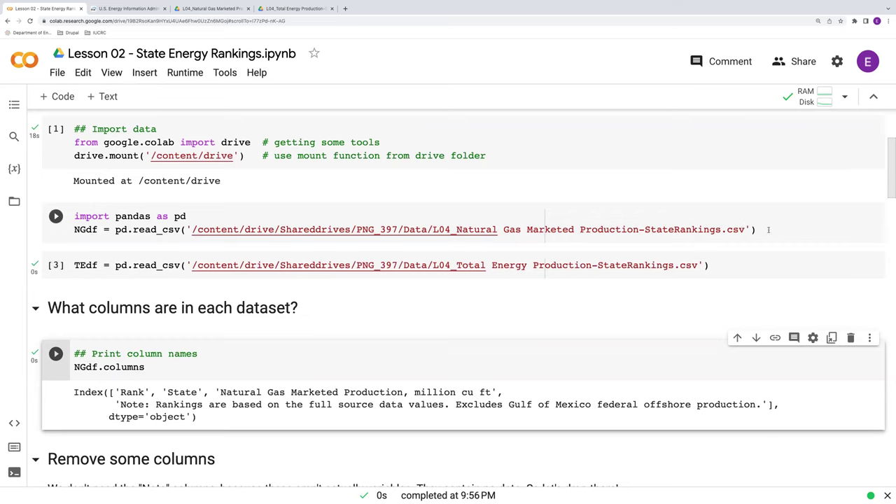
{"action": "left_click", "coordinate": [769, 231]}
{"action": "key", "text": "Return"}
{"action": "type", "text": "N"}
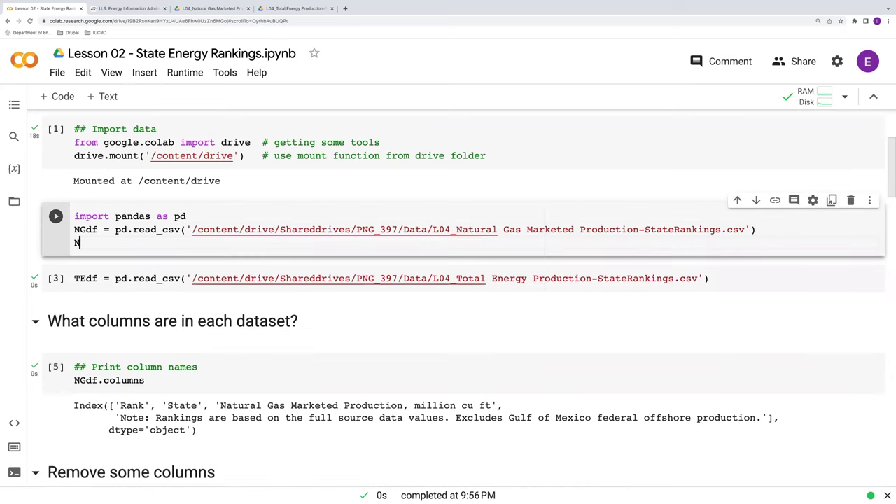
{"action": "type", "text": "Gdf"}
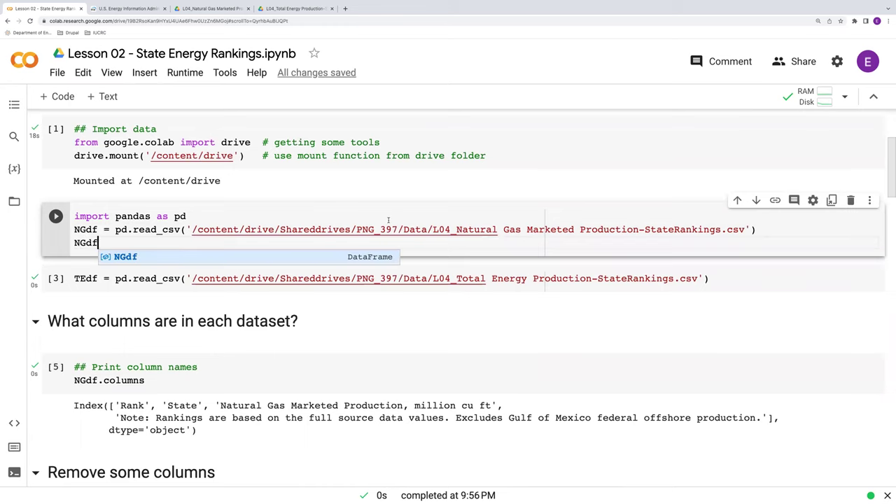
{"action": "key", "text": "shift+Return"}
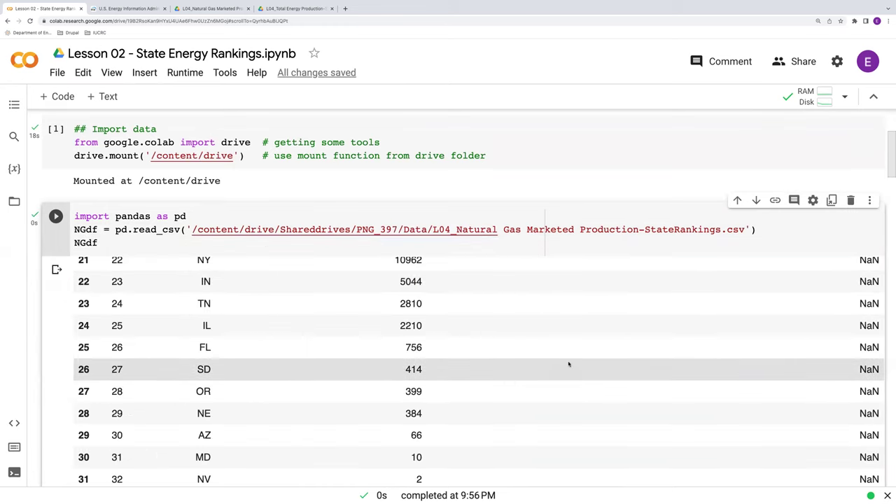
{"action": "scroll", "coordinate": [570, 364], "scroll_direction": "up", "scroll_amount": 1}
{"action": "scroll", "coordinate": [607, 369], "scroll_direction": "up", "scroll_amount": 5}
{"action": "scroll", "coordinate": [607, 369], "scroll_direction": "up", "scroll_amount": 5}
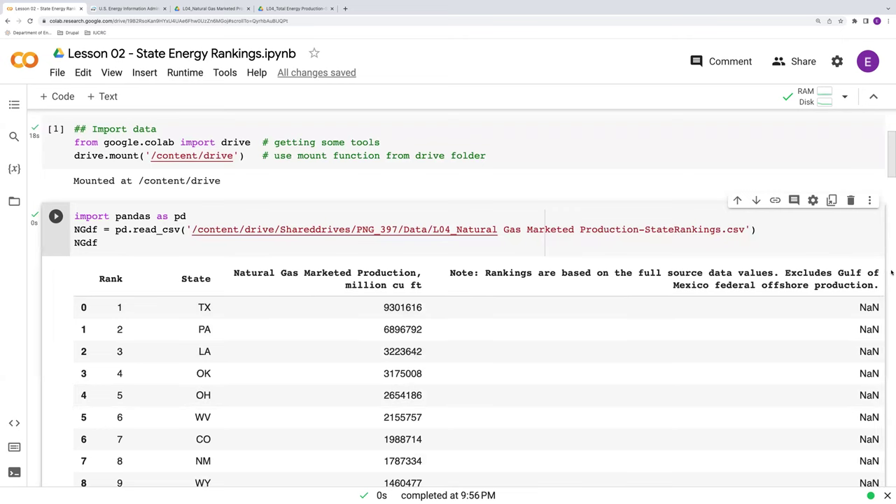
{"action": "scroll", "coordinate": [890, 275], "scroll_direction": "down", "scroll_amount": 1}
{"action": "scroll", "coordinate": [890, 275], "scroll_direction": "down", "scroll_amount": 3}
{"action": "scroll", "coordinate": [891, 275], "scroll_direction": "down", "scroll_amount": 4}
{"action": "scroll", "coordinate": [890, 275], "scroll_direction": "down", "scroll_amount": 3}
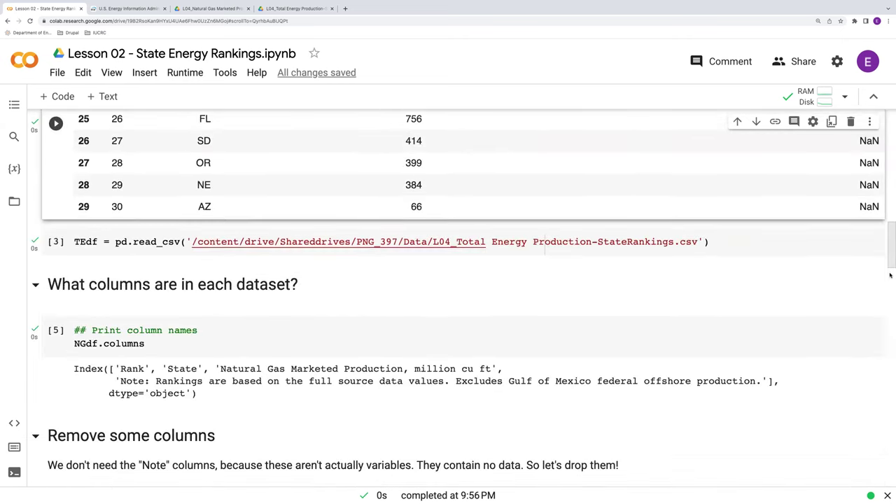
{"action": "scroll", "coordinate": [891, 275], "scroll_direction": "down", "scroll_amount": 3}
{"action": "scroll", "coordinate": [262, 254], "scroll_direction": "up", "scroll_amount": 1}
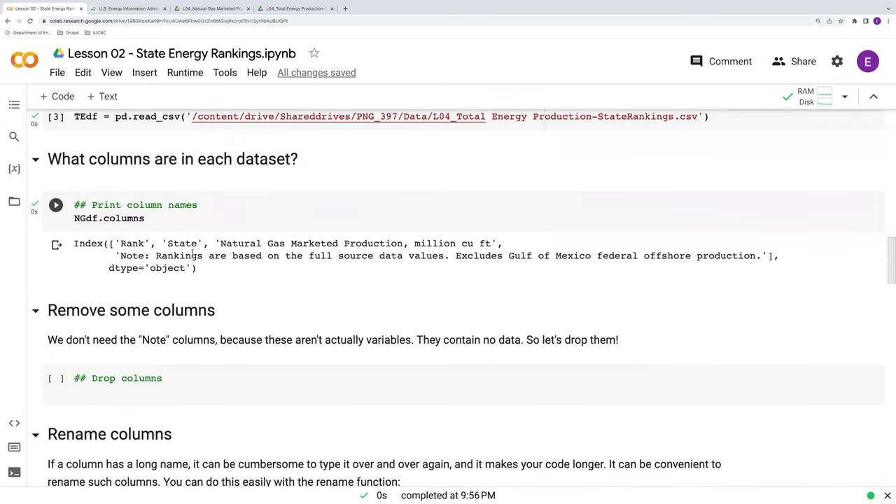
Add a new code cell running TEdf.columns to list the total energy column names.
{"action": "left_click", "coordinate": [428, 282]}
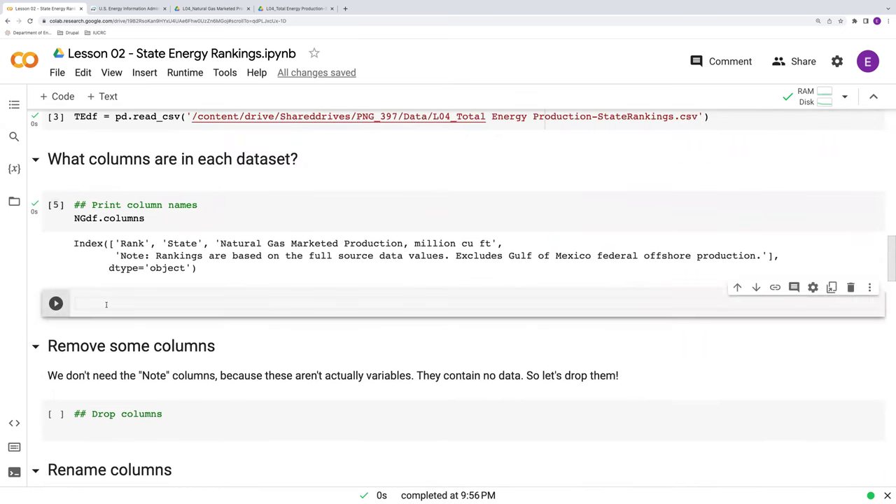
{"action": "type", "text": "TWdf"}
{"action": "key", "text": "BackSpace"}
{"action": "key", "text": "BackSpace"}
{"action": "key", "text": "BackSpace"}
{"action": "type", "text": "Edf.co"}
{"action": "type", "text": "lumns"}
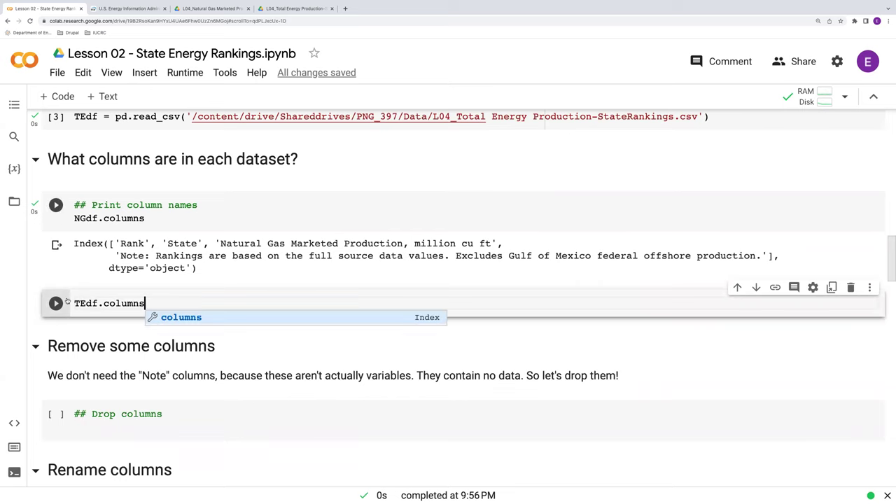
{"action": "left_click", "coordinate": [63, 304]}
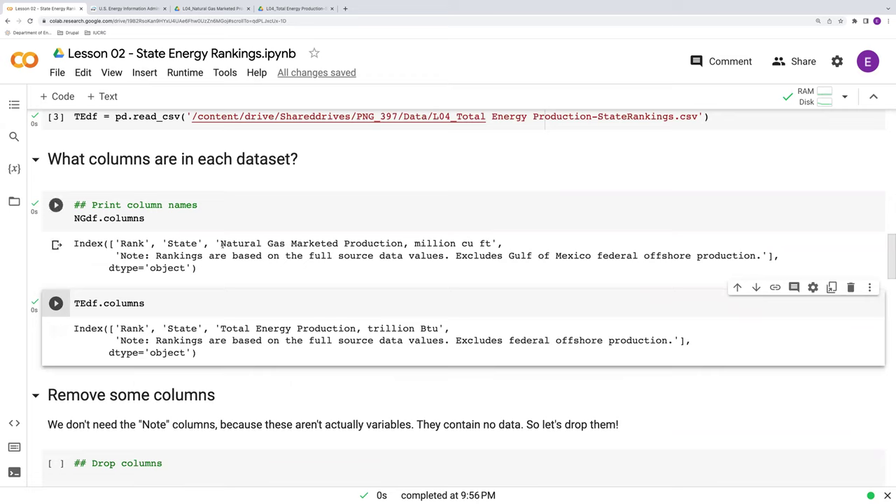
Highlight the million cu ft and trillion Btu units and the Note names in both outputs.
{"action": "left_click_drag", "start_coordinate": [222, 244], "coordinate": [425, 245]}
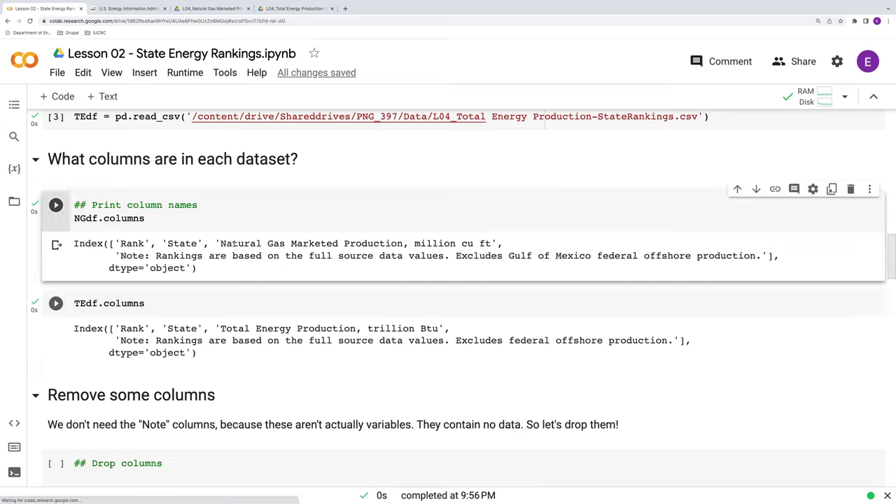
{"action": "left_click", "coordinate": [434, 246]}
{"action": "left_click_drag", "start_coordinate": [414, 244], "coordinate": [497, 244]}
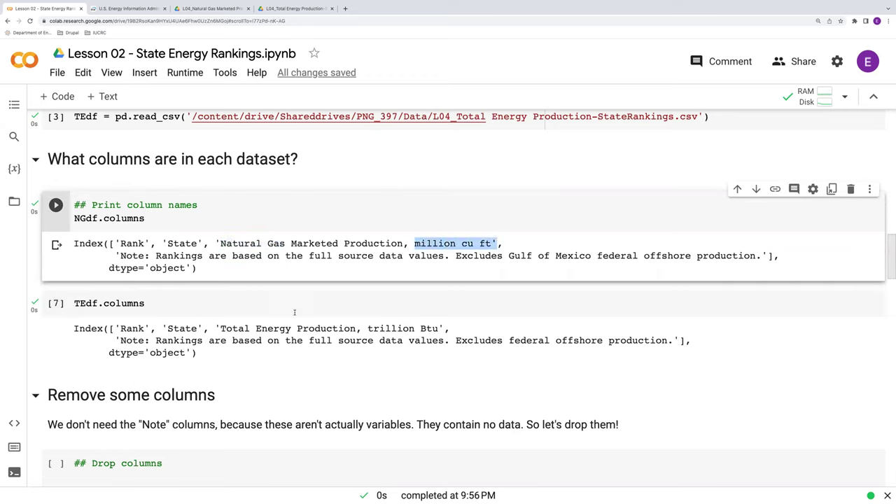
{"action": "left_click", "coordinate": [221, 329]}
{"action": "left_click_drag", "start_coordinate": [221, 328], "coordinate": [438, 328]}
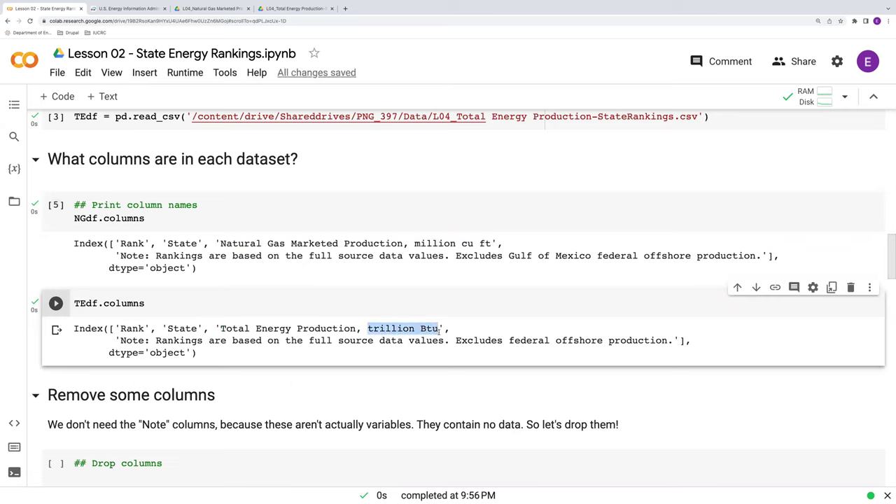
{"action": "left_click_drag", "start_coordinate": [120, 256], "coordinate": [244, 256]}
{"action": "left_click_drag", "start_coordinate": [121, 341], "coordinate": [245, 340]}
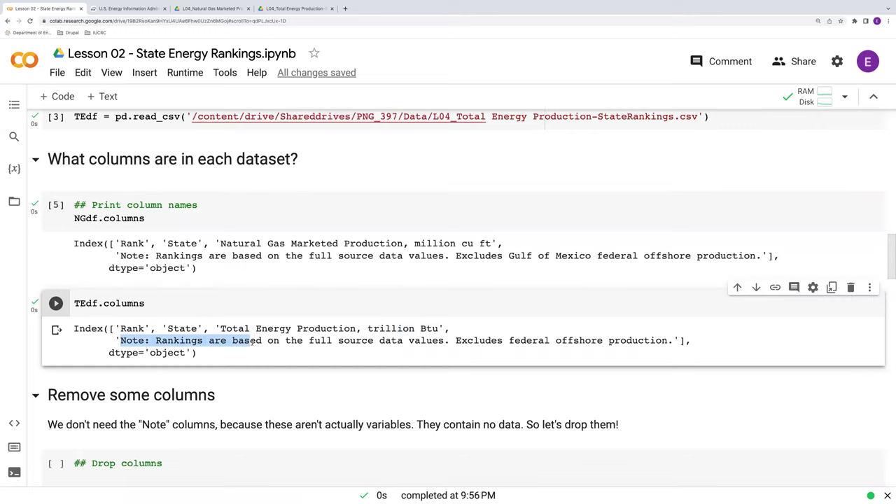
{"action": "left_click", "coordinate": [246, 340]}
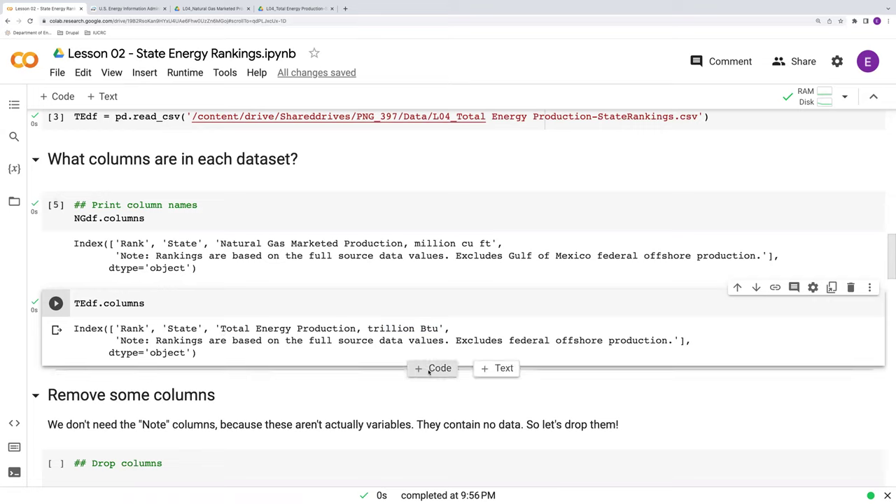
Add a cell with NGcols = NGdf.columns.tolist() and NGcols on a second line, and run it.
{"action": "left_click", "coordinate": [430, 371]}
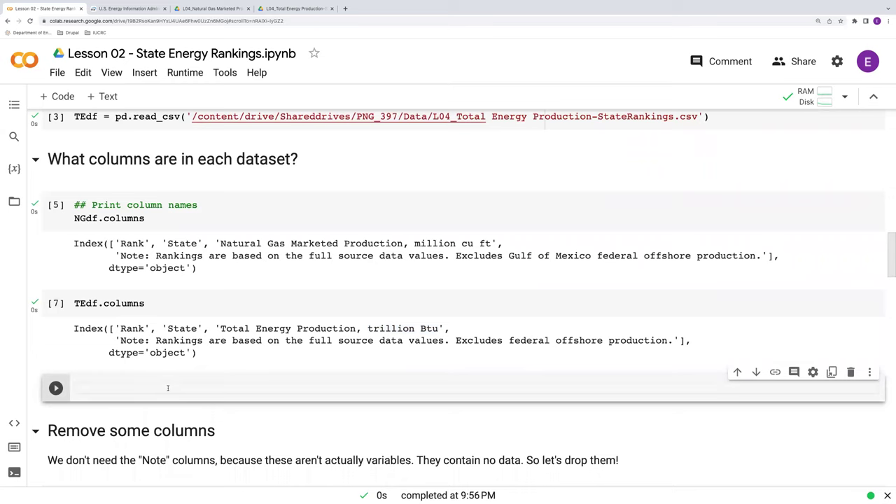
{"action": "type", "text": "NGcols"}
{"action": "type", "text": " ="}
{"action": "type", "text": "N"}
{"action": "type", "text": "Gdf."}
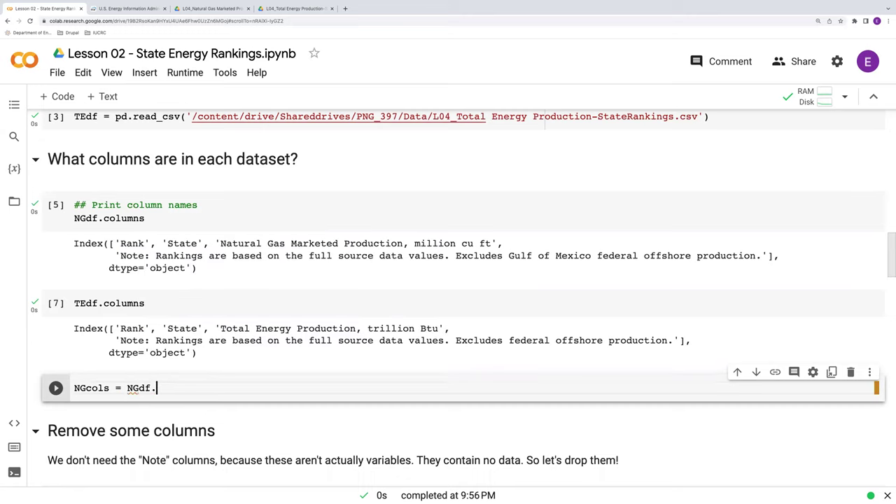
{"action": "type", "text": "columns."}
{"action": "type", "text": "t"}
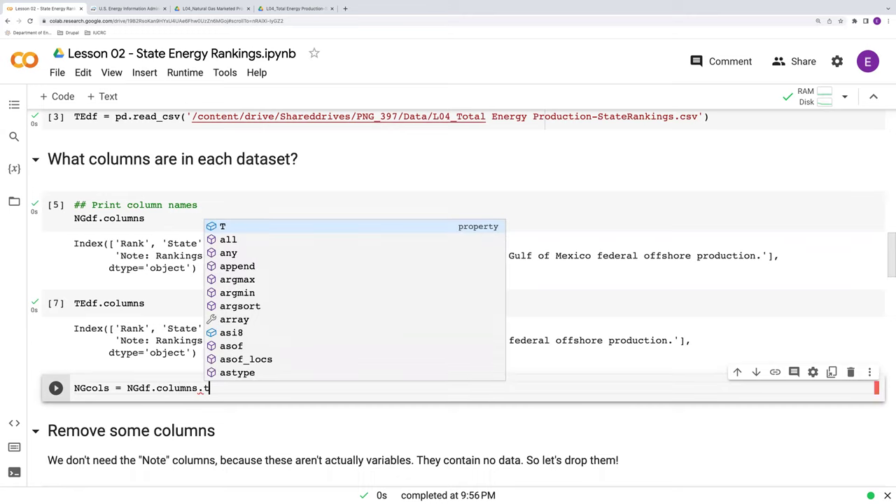
{"action": "type", "text": "olist("}
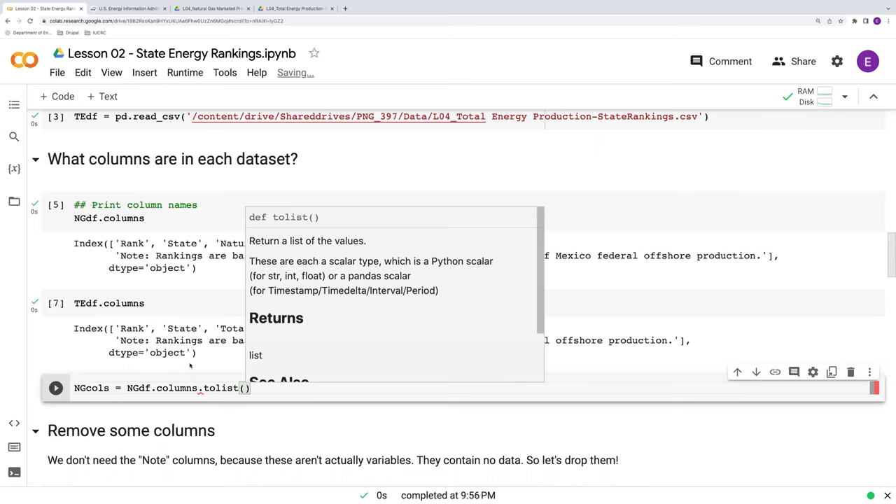
{"action": "left_click", "coordinate": [145, 243]}
{"action": "left_click_drag", "start_coordinate": [145, 243], "coordinate": [161, 256]}
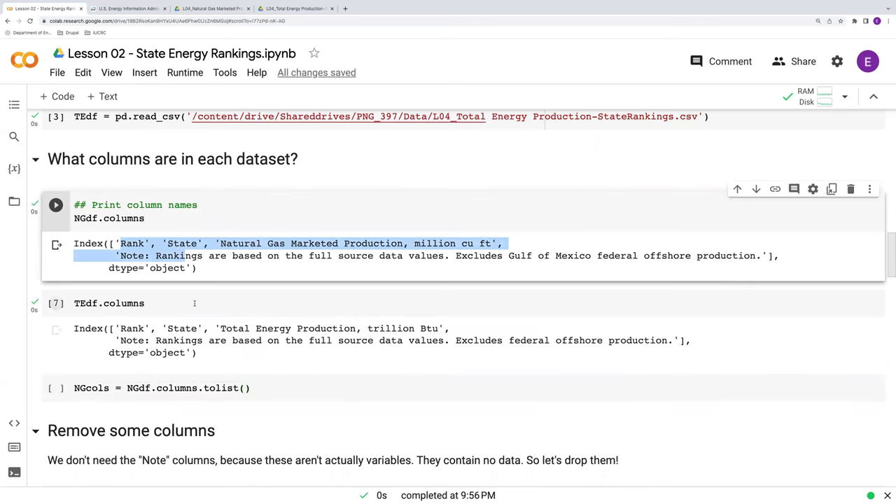
{"action": "left_click", "coordinate": [234, 388]}
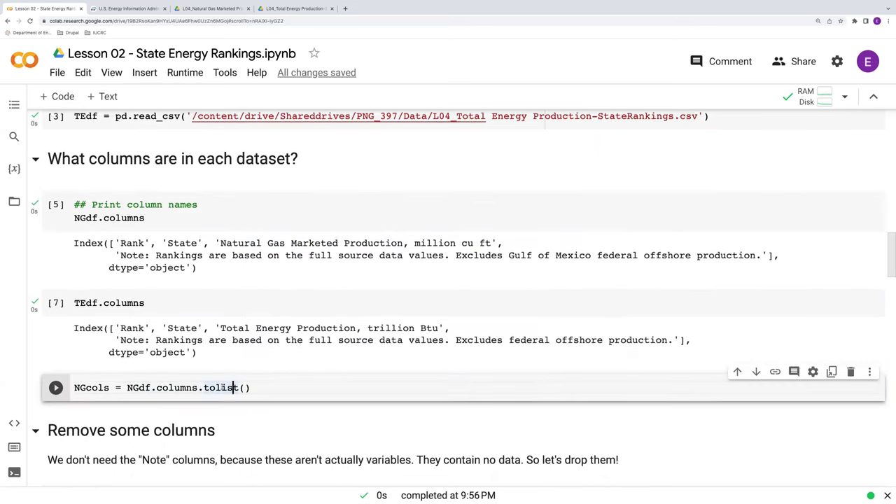
{"action": "left_click", "coordinate": [269, 390]}
{"action": "key", "text": "Return"}
{"action": "type", "text": "N"}
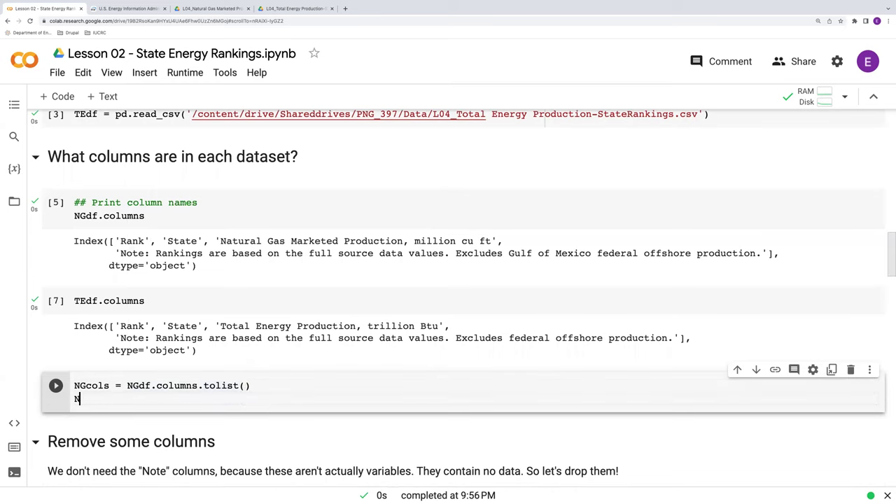
{"action": "type", "text": "Gcols"}
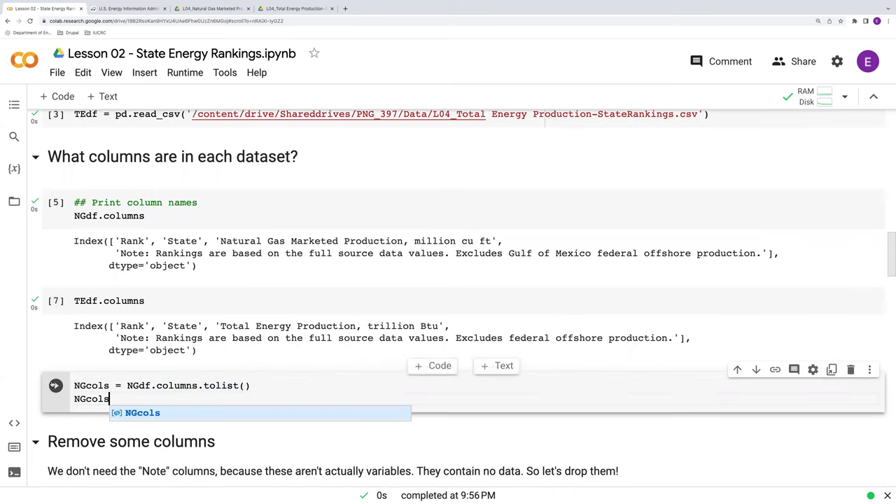
{"action": "left_click", "coordinate": [56, 385]}
{"action": "scroll", "coordinate": [125, 400], "scroll_direction": "down", "scroll_amount": 1}
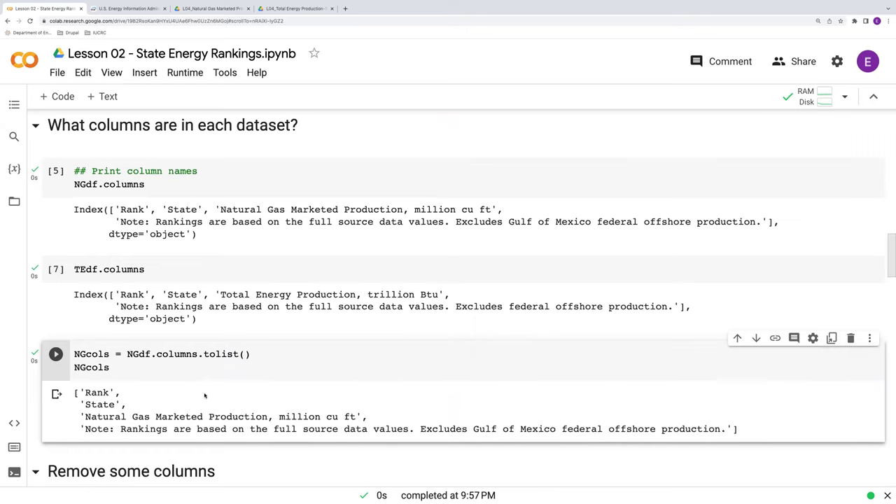
{"action": "scroll", "coordinate": [307, 397], "scroll_direction": "down", "scroll_amount": 1}
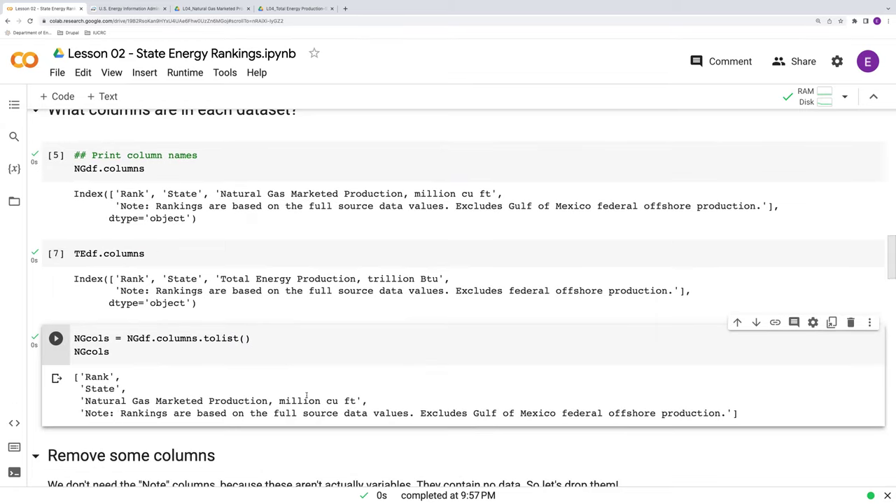
{"action": "scroll", "coordinate": [306, 396], "scroll_direction": "down", "scroll_amount": 4}
{"action": "scroll", "coordinate": [312, 368], "scroll_direction": "down", "scroll_amount": 3}
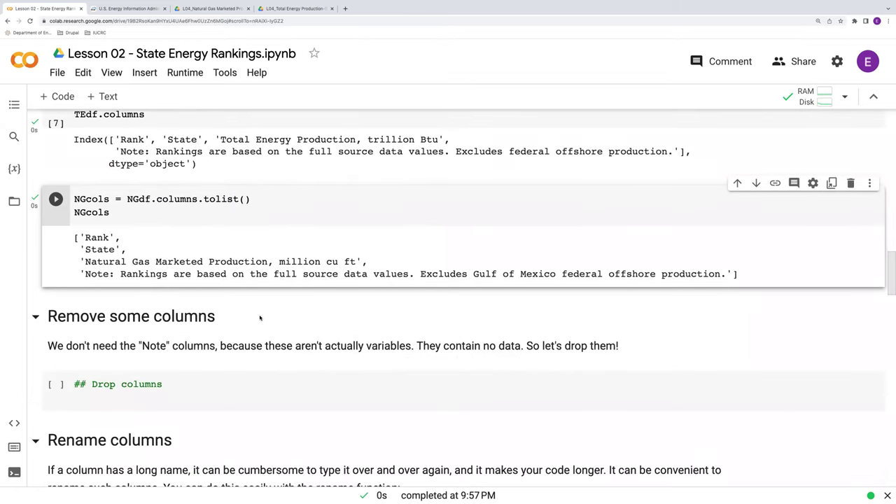
{"action": "scroll", "coordinate": [249, 237], "scroll_direction": "up", "scroll_amount": 1}
{"action": "scroll", "coordinate": [210, 231], "scroll_direction": "up", "scroll_amount": 2}
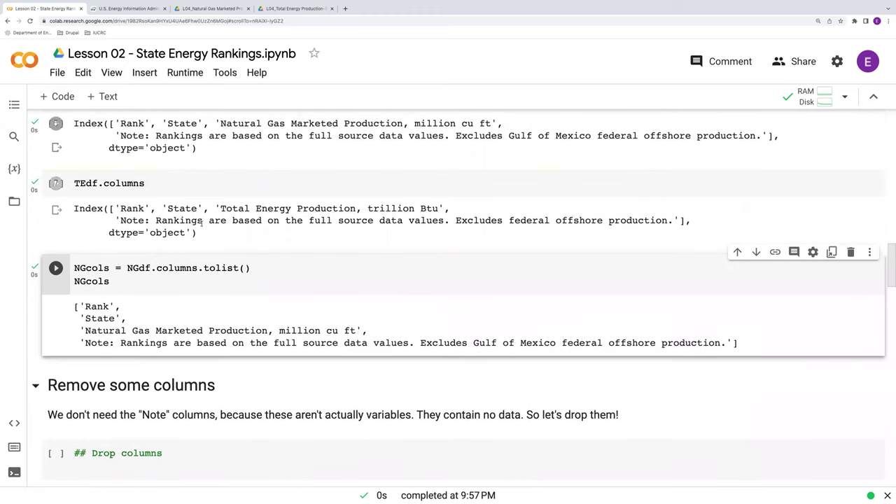
{"action": "left_click_drag", "start_coordinate": [121, 220], "coordinate": [285, 220]}
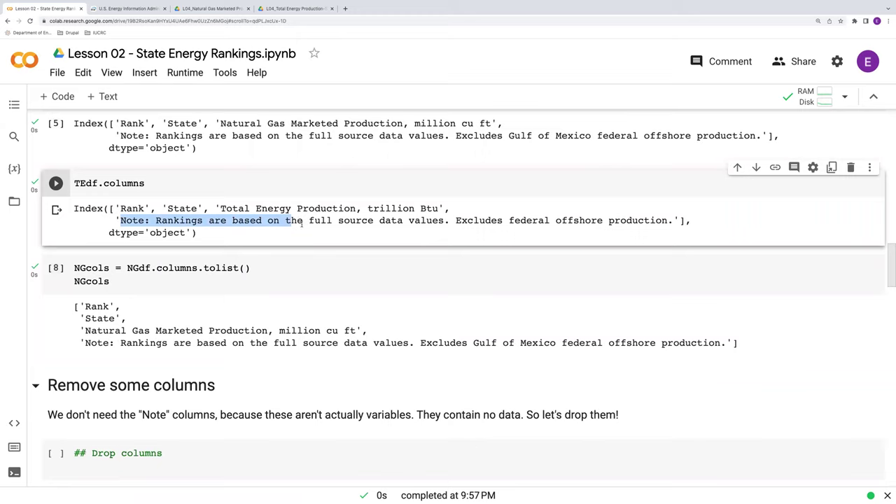
{"action": "scroll", "coordinate": [302, 223], "scroll_direction": "down", "scroll_amount": 1}
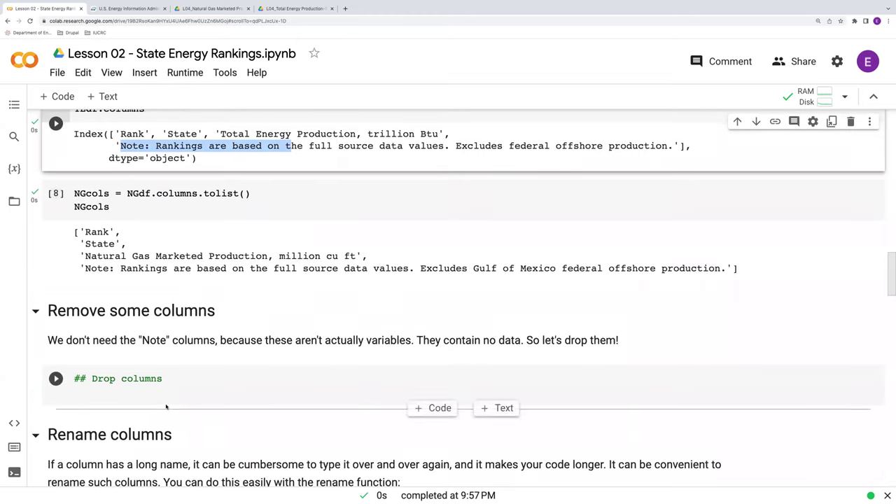
Fill the drop-columns code with NGdf's full Note column name, copied from the NGcols list.
{"action": "left_click", "coordinate": [113, 396]}
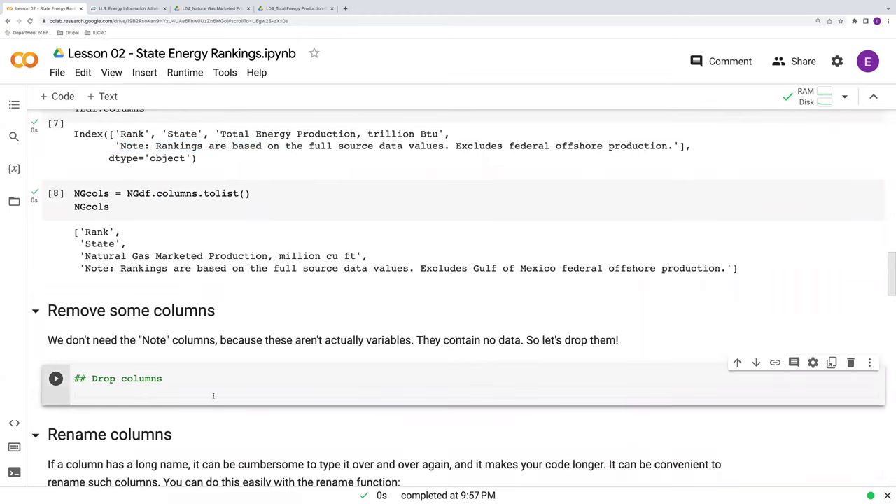
{"action": "type", "text": "NG"}
{"action": "type", "text": "df."}
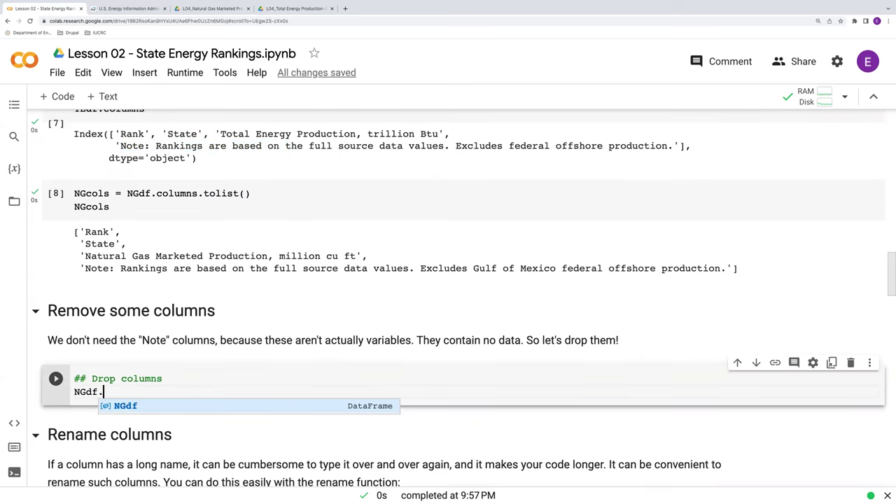
{"action": "type", "text": "NG"}
{"action": "key", "text": "BackSpace"}
{"action": "key", "text": "BackSpace"}
{"action": "key", "text": "BackSpace"}
{"action": "type", "text": "= NG"}
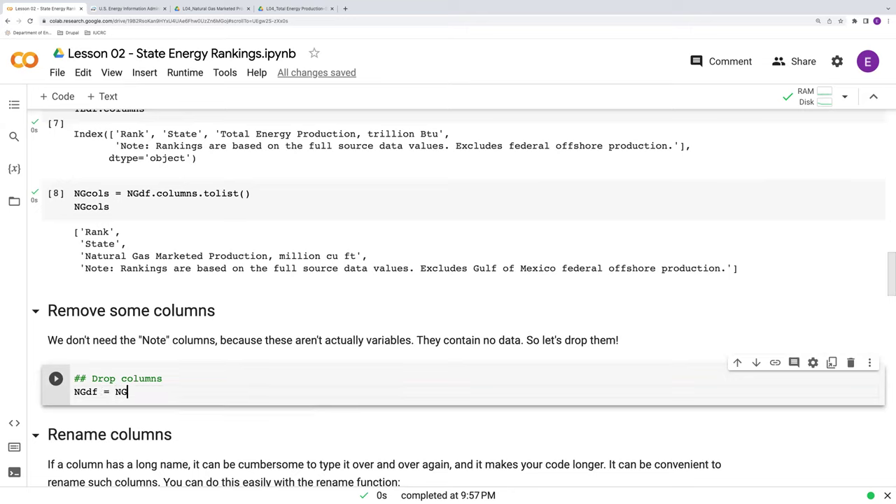
{"action": "type", "text": "df."}
{"action": "type", "text": "drop"}
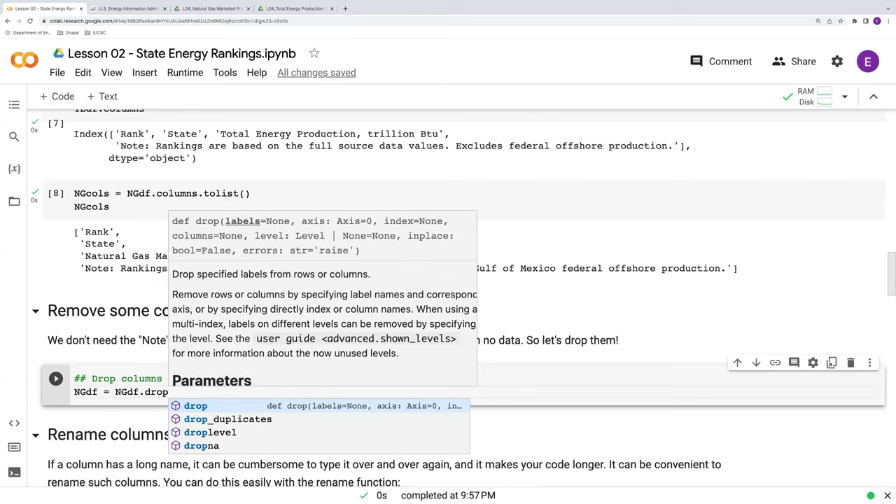
{"action": "type", "text": "(columns"}
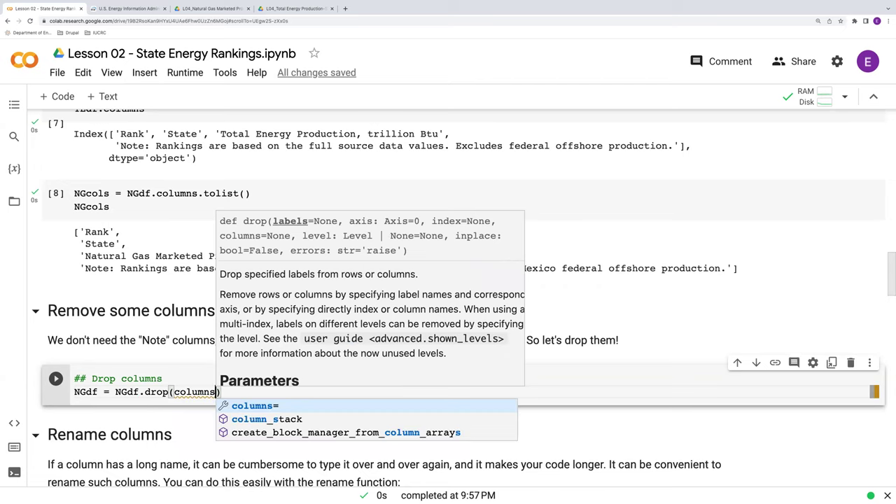
{"action": "type", "text": " = ["}
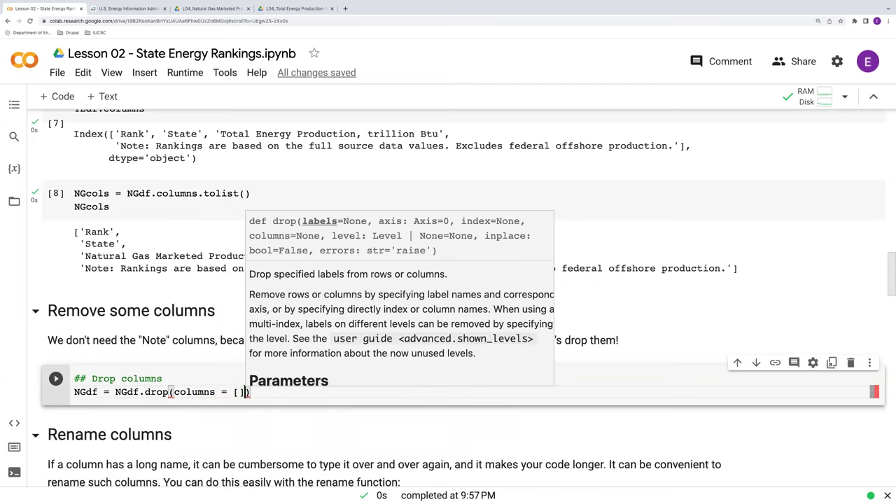
{"action": "type", "text": "'"}
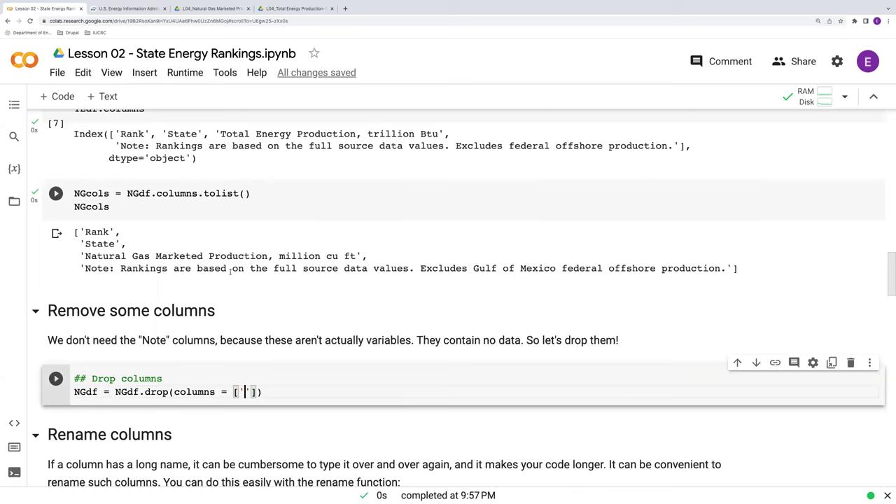
{"action": "scroll", "coordinate": [238, 275], "scroll_direction": "up", "scroll_amount": 1}
{"action": "scroll", "coordinate": [231, 275], "scroll_direction": "up", "scroll_amount": 2}
{"action": "scroll", "coordinate": [172, 305], "scroll_direction": "down", "scroll_amount": 1}
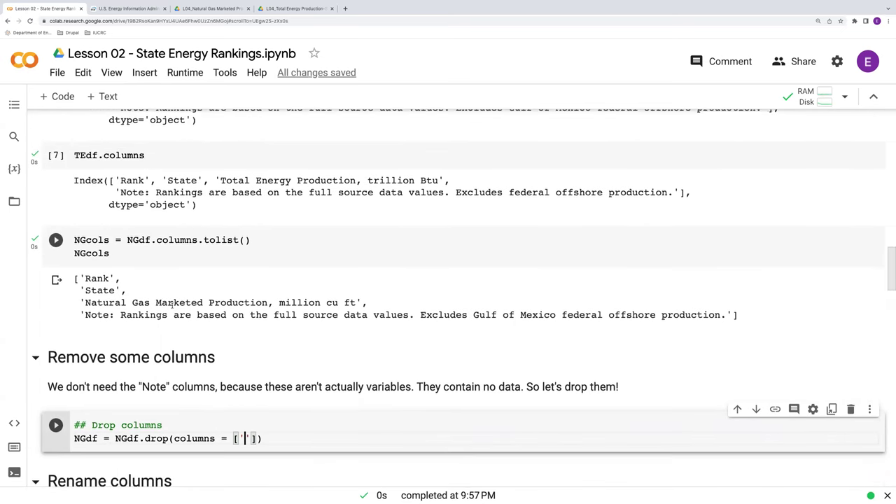
{"action": "left_click_drag", "start_coordinate": [85, 315], "coordinate": [728, 315]}
{"action": "key", "text": "ctrl+c"}
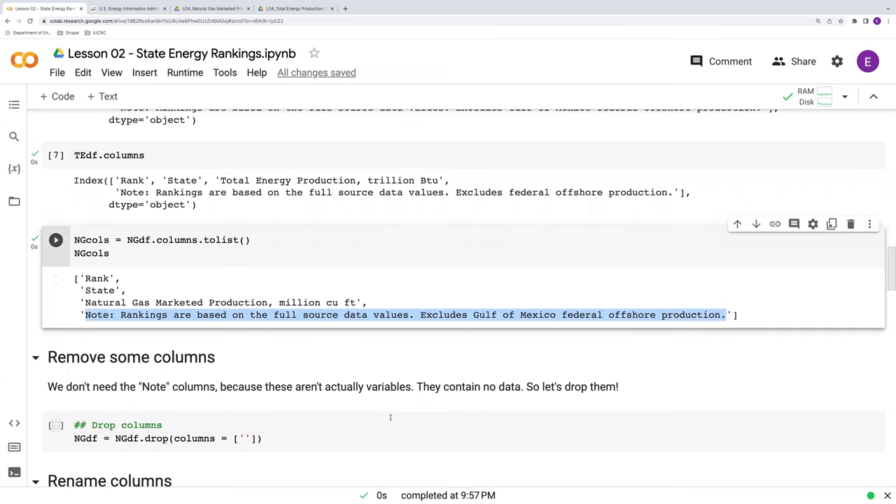
{"action": "scroll", "coordinate": [490, 315], "scroll_direction": "down", "scroll_amount": 1}
{"action": "left_click", "coordinate": [243, 414]}
{"action": "key", "text": "ctrl+v"}
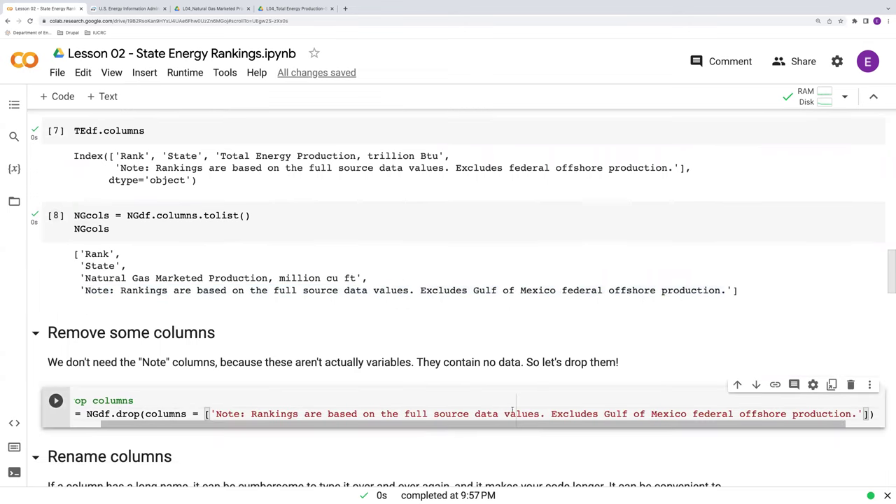
Add NGdf.columns below the drop line and run the cell to list the remaining columns.
{"action": "left_click", "coordinate": [872, 415]}
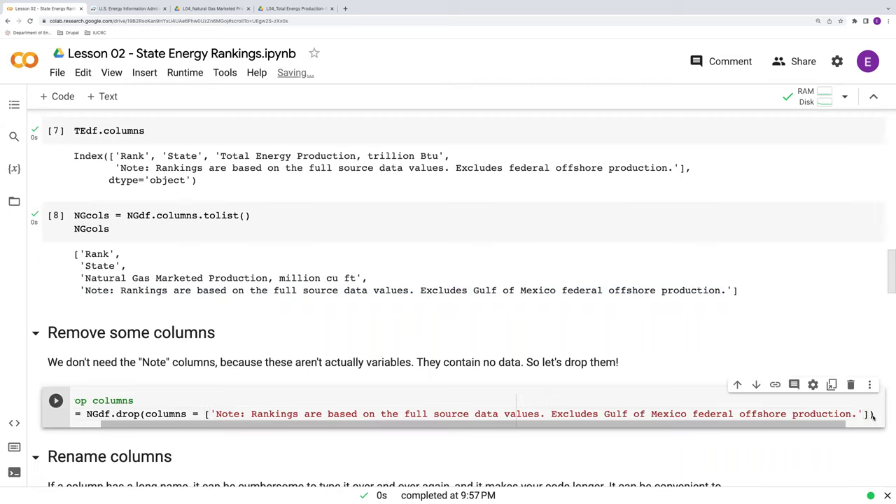
{"action": "scroll", "coordinate": [366, 420], "scroll_direction": "left", "scroll_amount": 1}
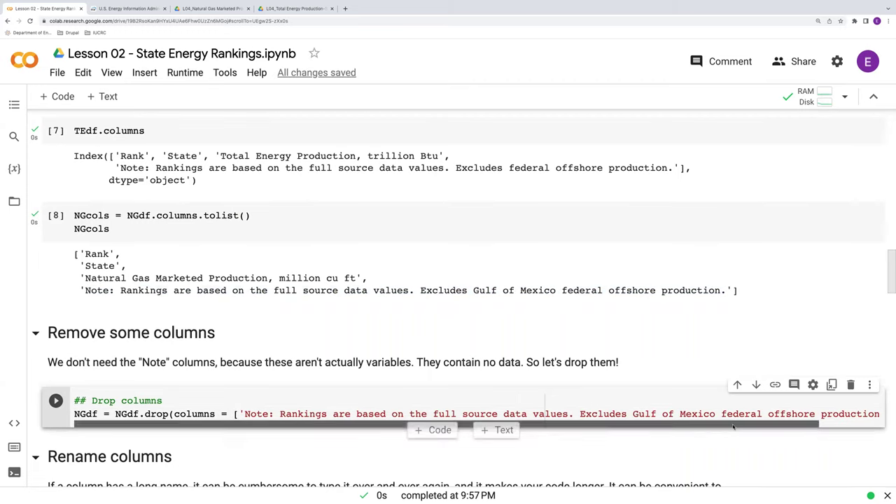
{"action": "scroll", "coordinate": [872, 414], "scroll_direction": "right", "scroll_amount": 2}
{"action": "key", "text": "Return"}
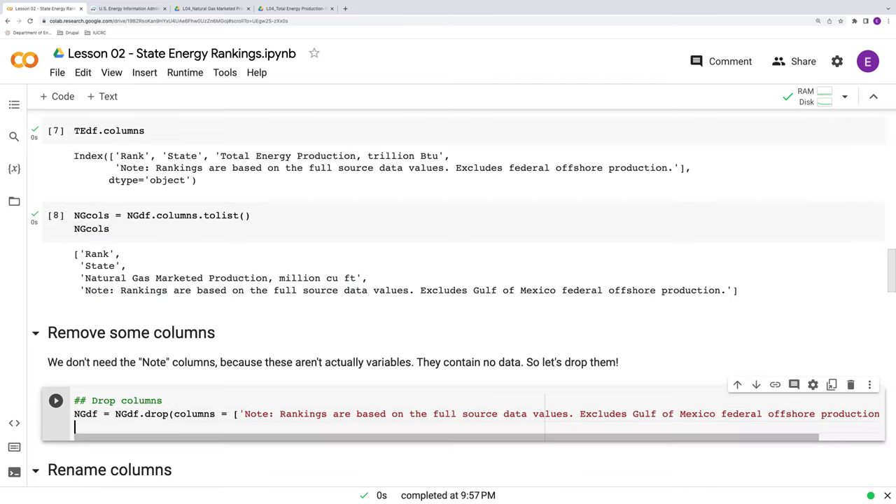
{"action": "type", "text": "NGdf"}
{"action": "type", "text": ".columns"}
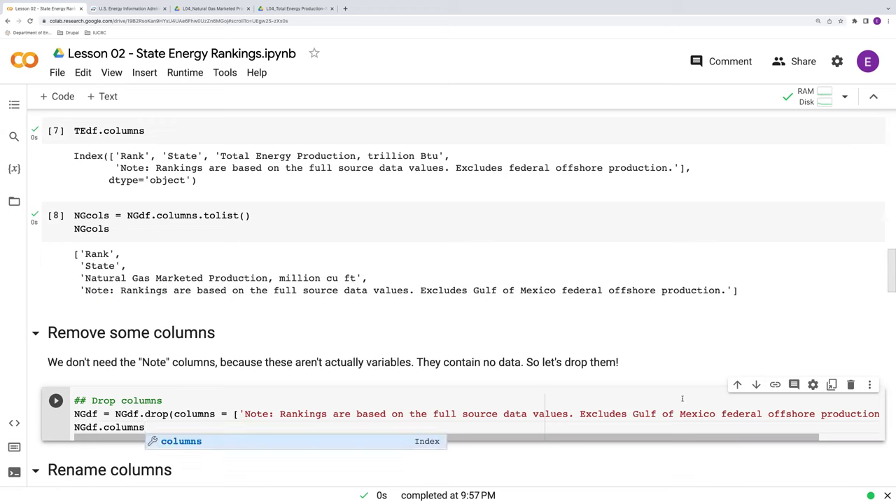
{"action": "key", "text": "shift+Return"}
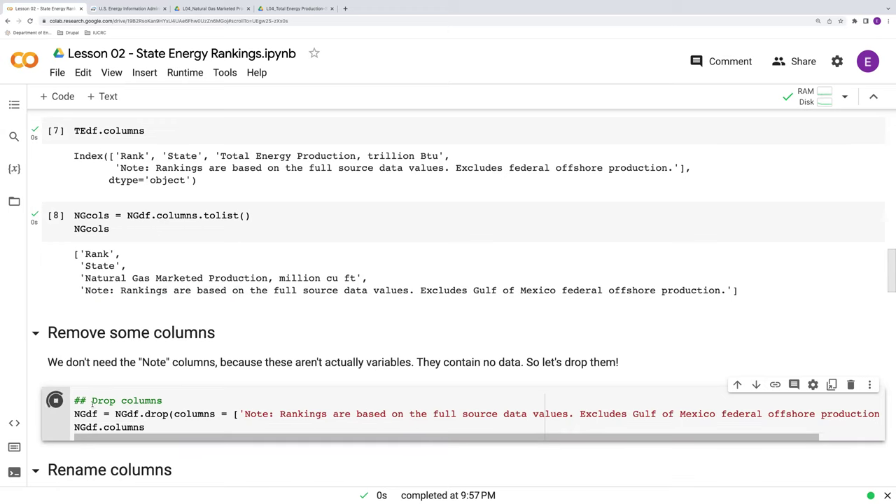
{"action": "scroll", "coordinate": [315, 415], "scroll_direction": "down", "scroll_amount": 1}
{"action": "mouse_move", "coordinate": [336, 383]}
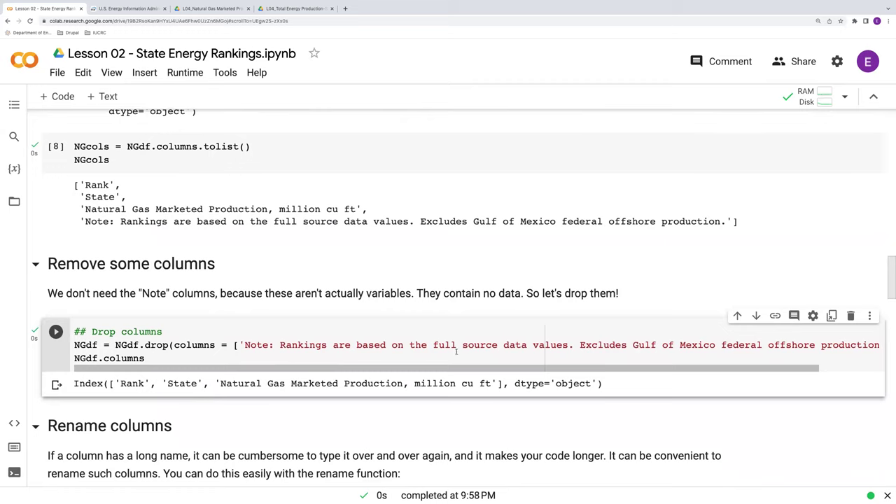
{"action": "mouse_move", "coordinate": [463, 399]}
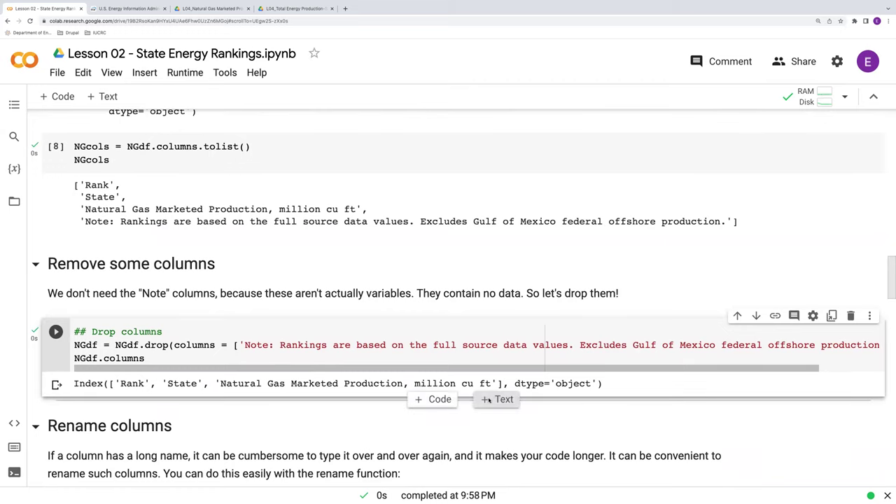
Copy the natural gas drop code into a new cell and change every NGdf to TEdf.
{"action": "left_click", "coordinate": [444, 402]}
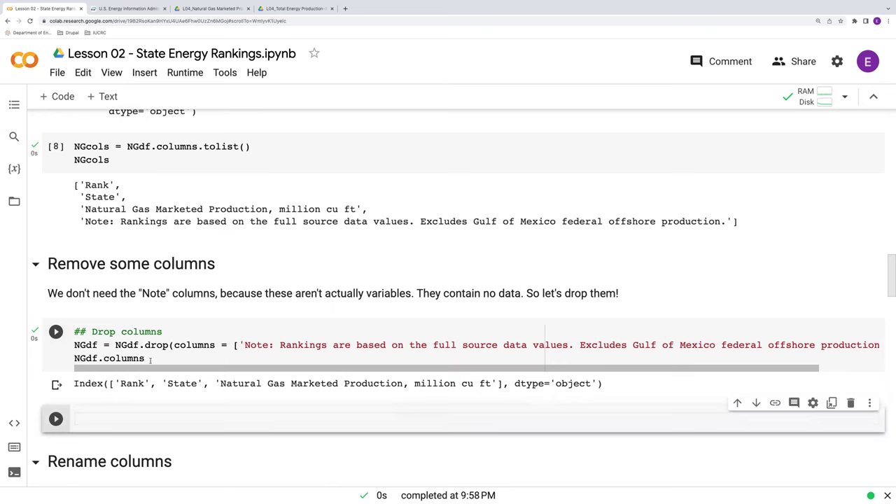
{"action": "left_click_drag", "start_coordinate": [149, 359], "coordinate": [75, 346]}
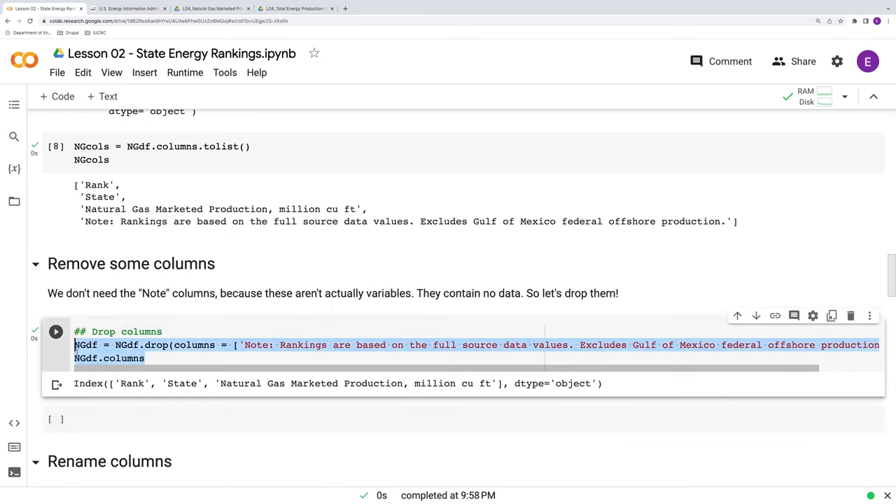
{"action": "left_click", "coordinate": [84, 419]}
{"action": "key", "text": "ctrl+v"}
{"action": "key", "text": "BackSpace"}
{"action": "key", "text": "BackSpace"}
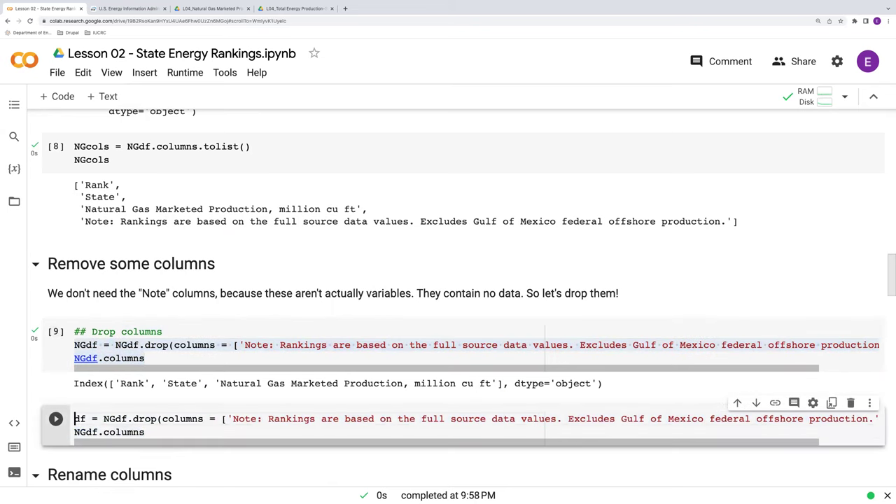
{"action": "type", "text": "TE"}
{"action": "left_click", "coordinate": [86, 432]}
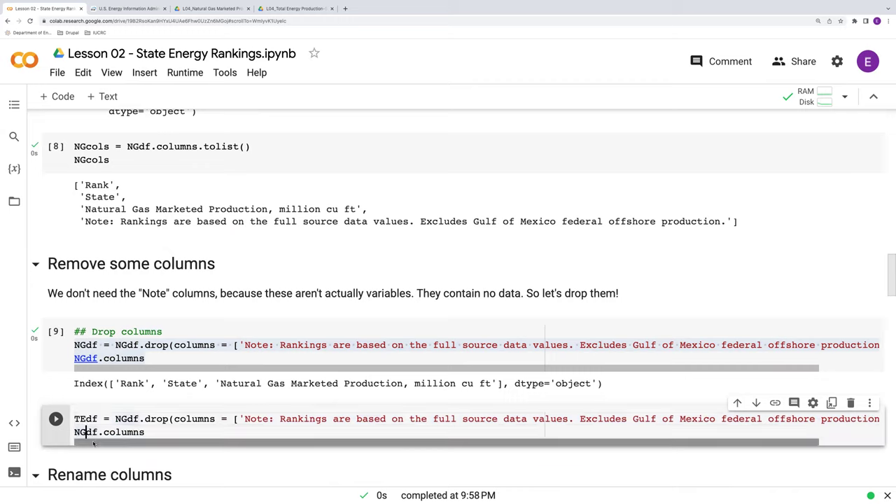
{"action": "key", "text": "BackSpace"}
{"action": "key", "text": "BackSpace"}
{"action": "type", "text": "TE"}
{"action": "left_click", "coordinate": [128, 419]}
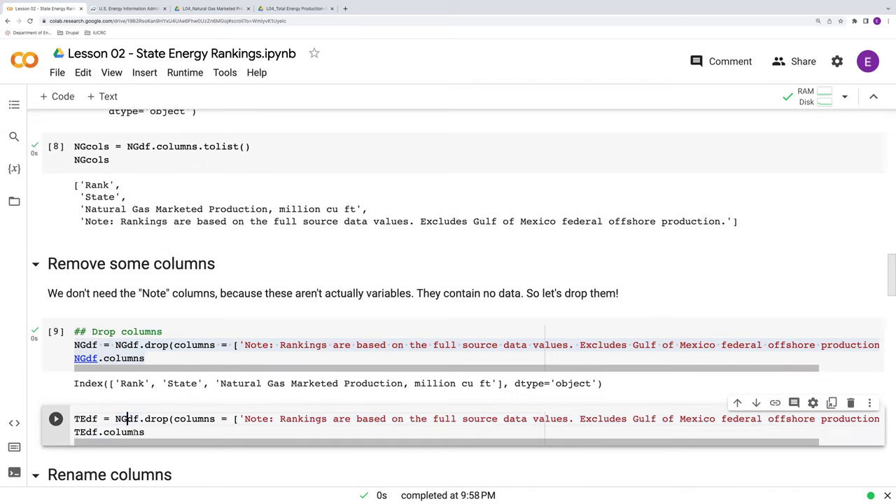
{"action": "key", "text": "BackSpace"}
{"action": "key", "text": "BackSpace"}
{"action": "type", "text": "TE"}
{"action": "scroll", "coordinate": [376, 201], "scroll_direction": "up", "scroll_amount": 2}
{"action": "scroll", "coordinate": [377, 201], "scroll_direction": "up", "scroll_amount": 1}
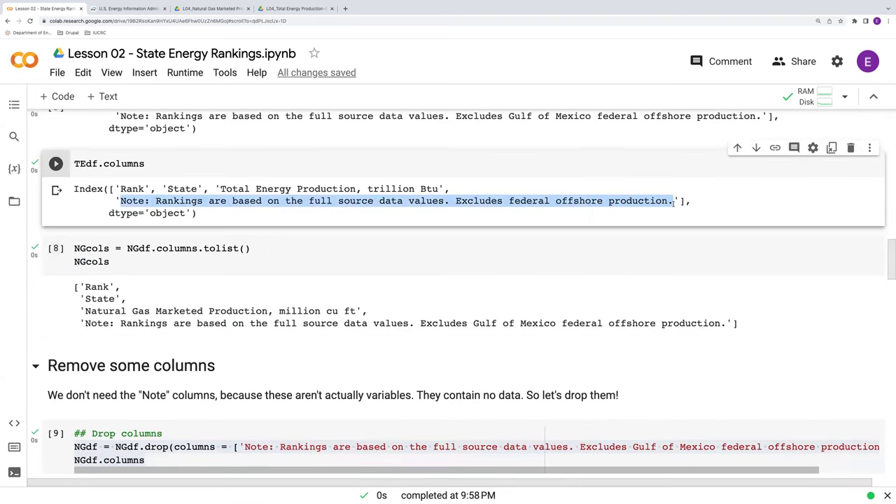
Swap in TEdf's Note column name and run the cell.
{"action": "left_click_drag", "start_coordinate": [120, 201], "coordinate": [672, 202]}
{"action": "scroll", "coordinate": [669, 208], "scroll_direction": "down", "scroll_amount": 4}
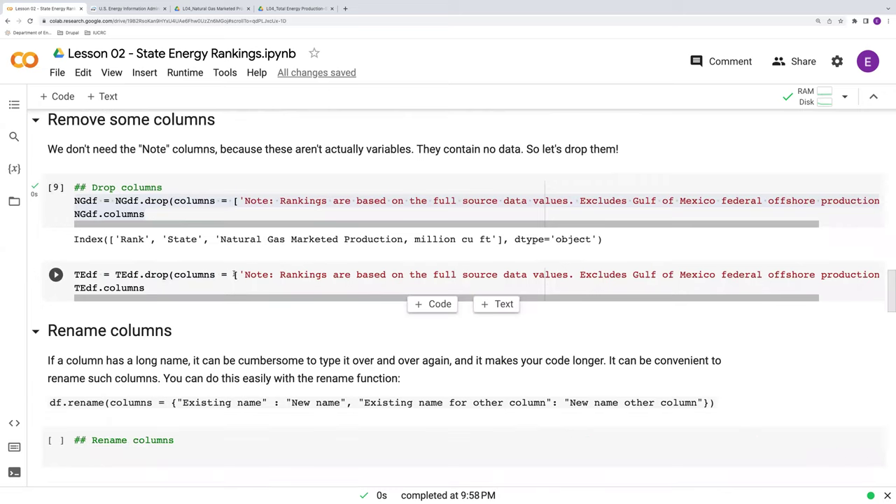
{"action": "left_click_drag", "start_coordinate": [244, 274], "coordinate": [843, 274]}
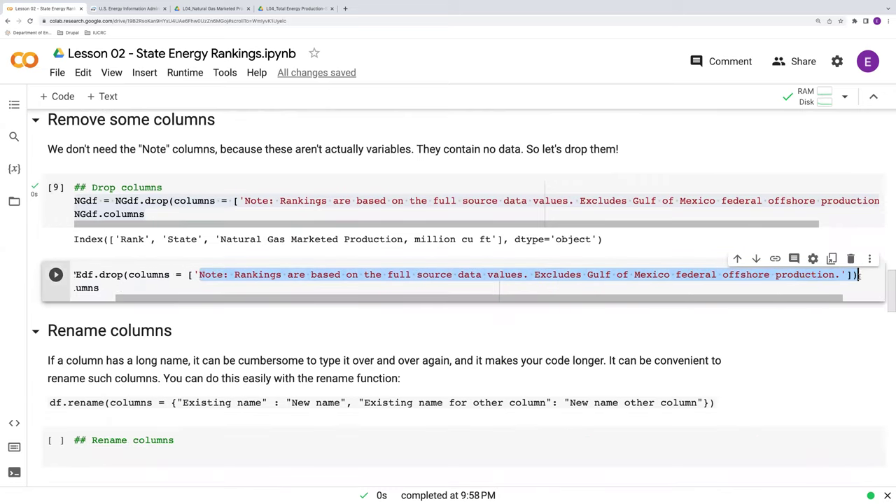
{"action": "key", "text": "ctrl+v"}
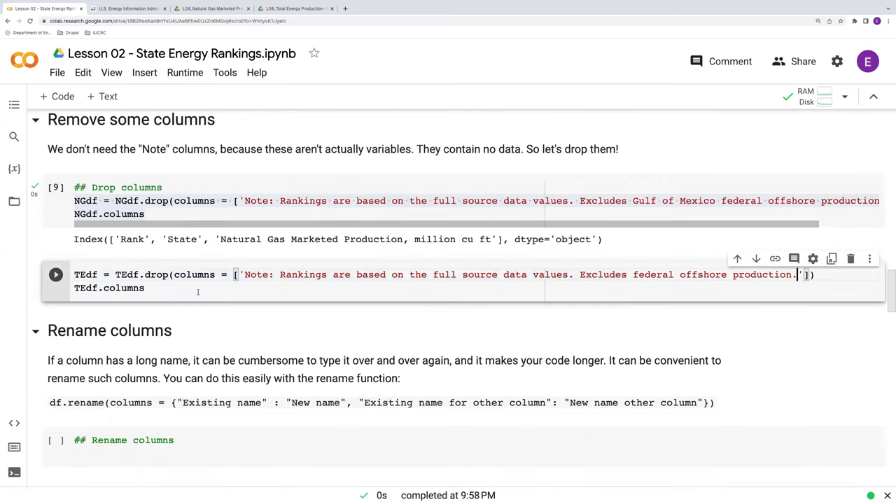
{"action": "key", "text": "ctrl+Return"}
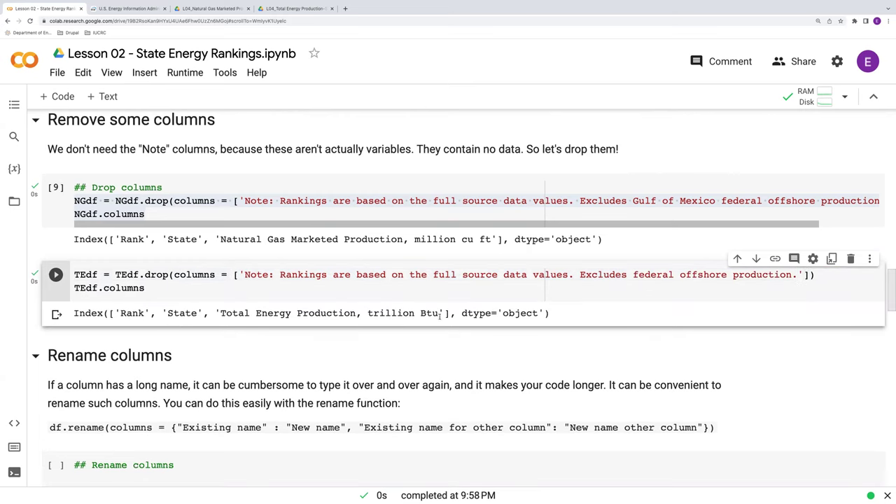
{"action": "scroll", "coordinate": [440, 315], "scroll_direction": "down", "scroll_amount": 3}
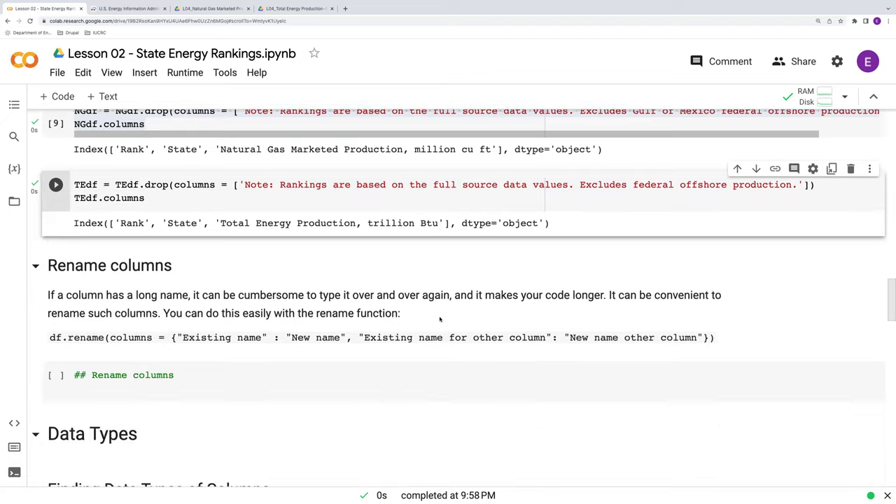
{"action": "scroll", "coordinate": [439, 316], "scroll_direction": "down", "scroll_amount": 2}
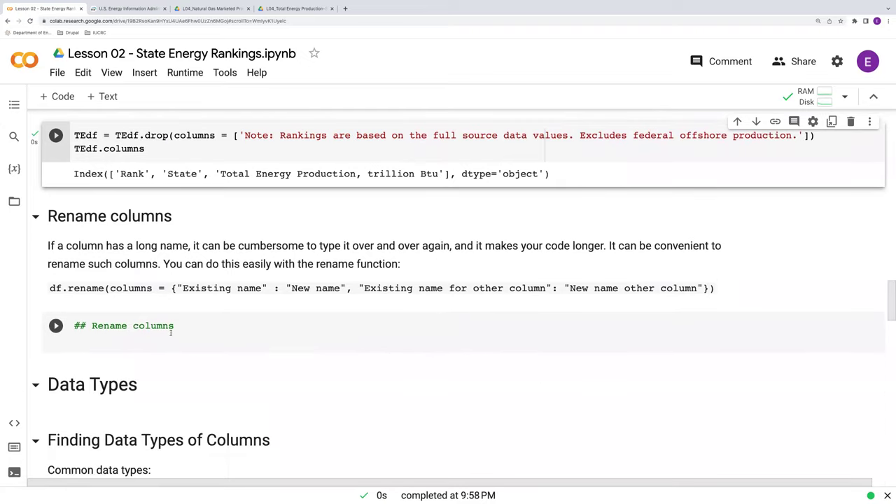
{"action": "scroll", "coordinate": [252, 330], "scroll_direction": "up", "scroll_amount": 1}
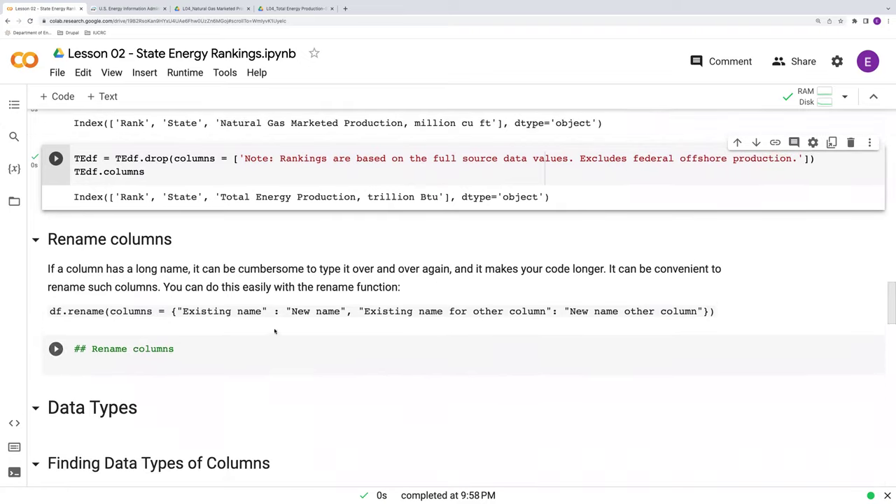
{"action": "scroll", "coordinate": [275, 331], "scroll_direction": "up", "scroll_amount": 3}
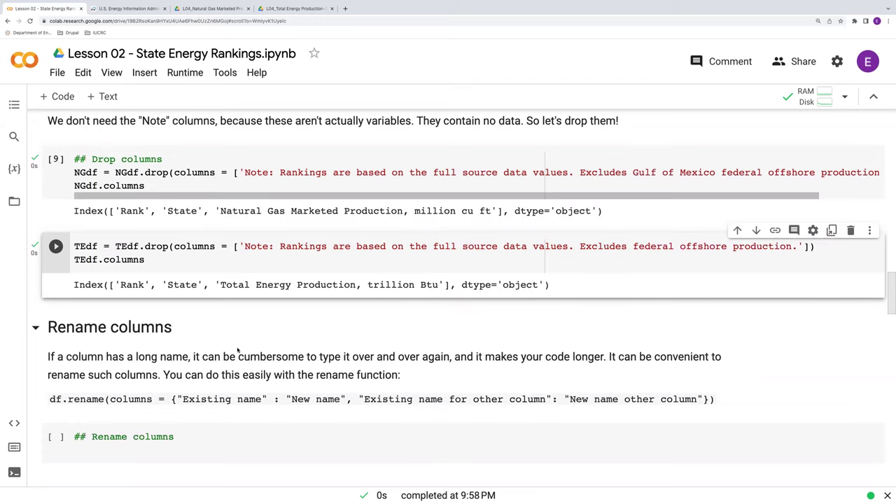
{"action": "scroll", "coordinate": [238, 346], "scroll_direction": "down", "scroll_amount": 2}
{"action": "scroll", "coordinate": [238, 347], "scroll_direction": "up", "scroll_amount": 1}
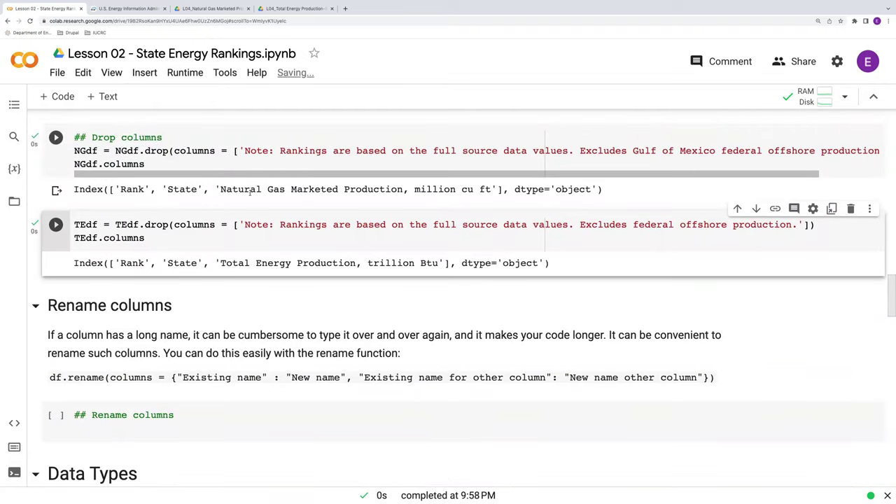
{"action": "scroll", "coordinate": [420, 201], "scroll_direction": "down", "scroll_amount": 2}
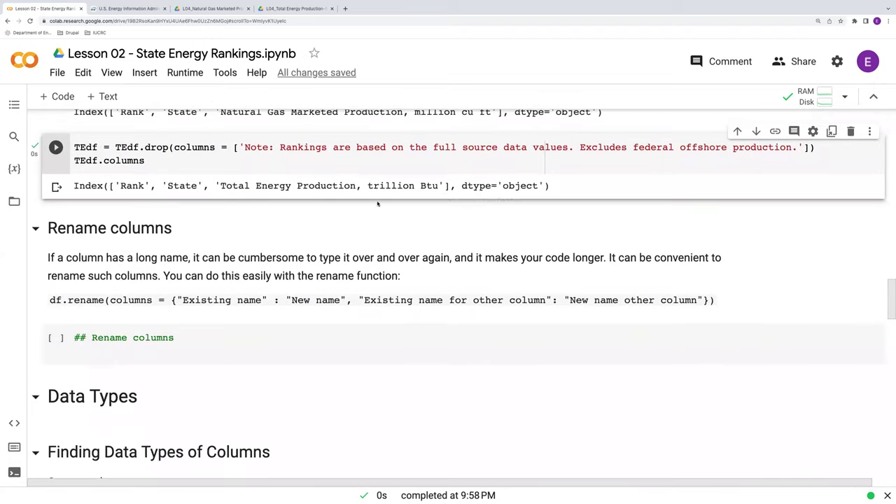
Write NGdf = NGdf.rename(columns = {...}) with 'Natural Gas Marketed Production, million cu ft' as the old name.
{"action": "left_click", "coordinate": [112, 360]}
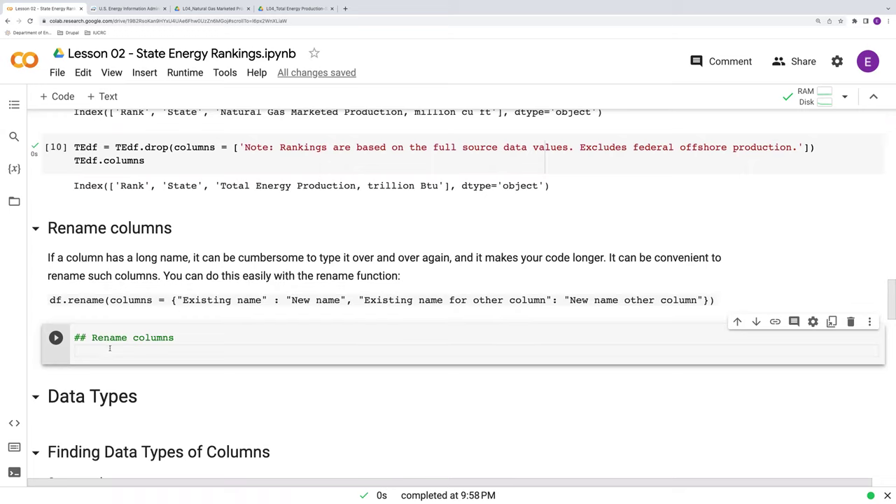
{"action": "type", "text": "NGdf"}
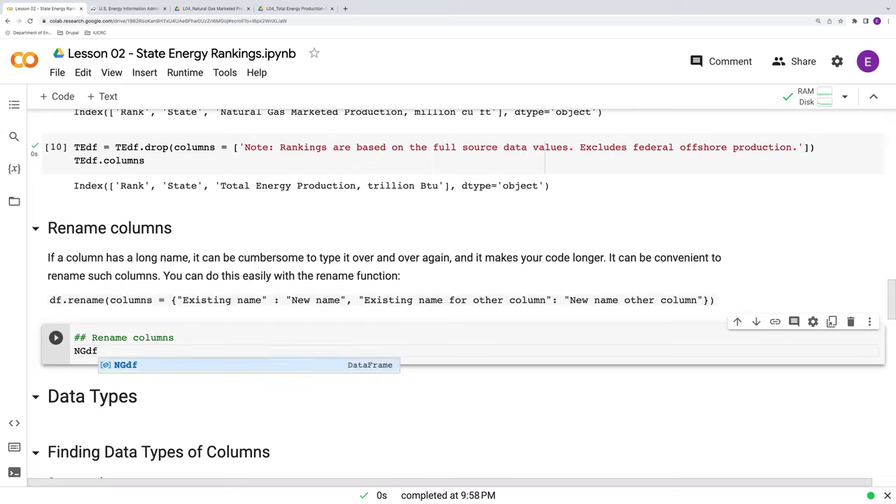
{"action": "type", "text": " ="}
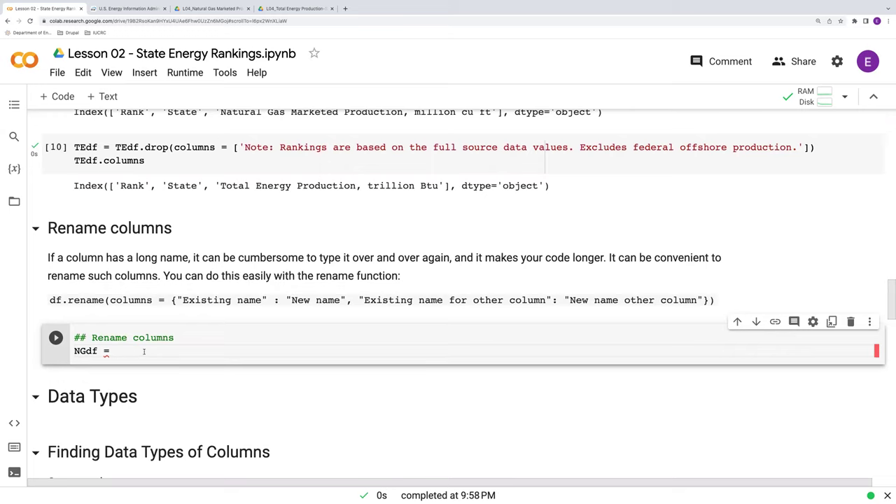
{"action": "double_click", "coordinate": [75, 351]}
{"action": "left_click", "coordinate": [137, 351]}
{"action": "type", "text": "NGdf."}
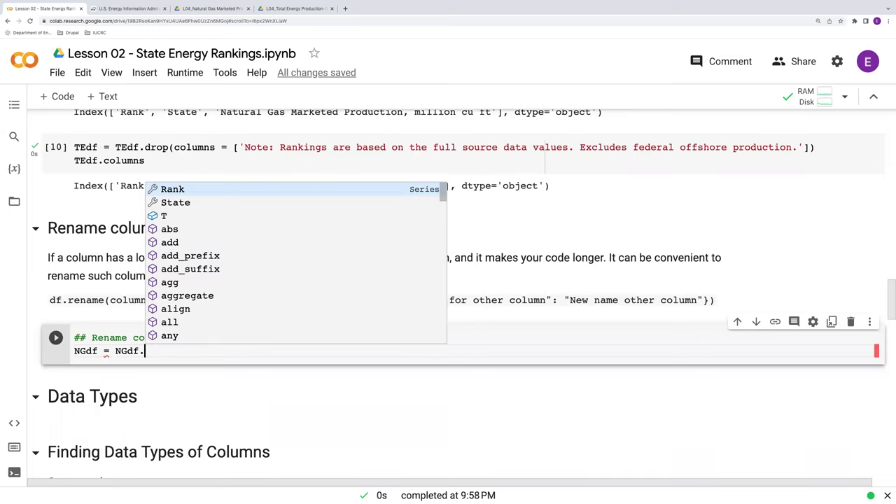
{"action": "type", "text": "rename"}
{"action": "type", "text": "(c"}
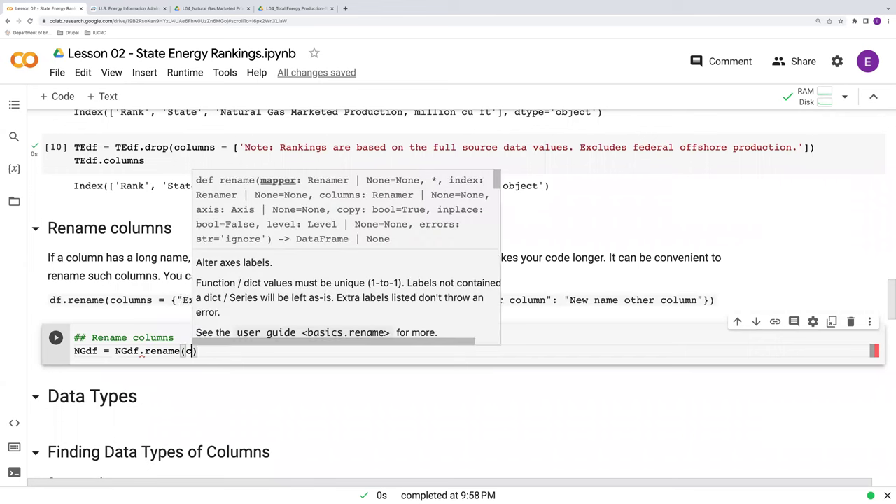
{"action": "type", "text": "olumns = "}
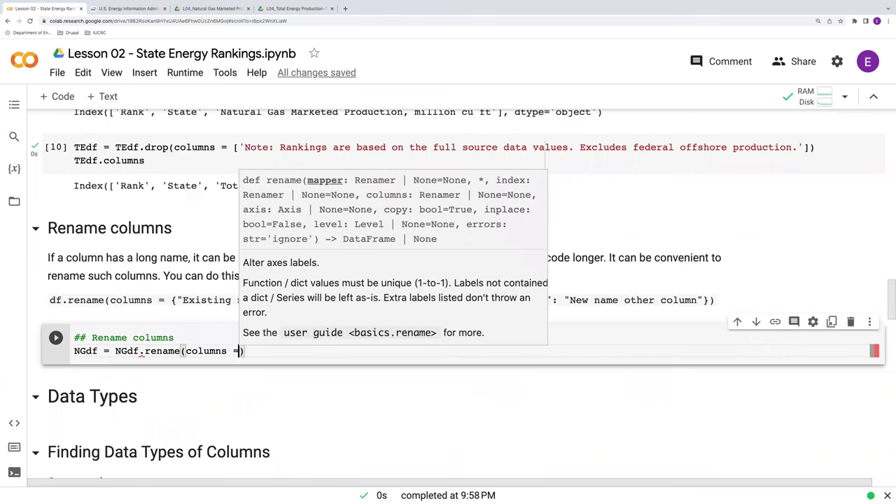
{"action": "type", "text": "{"}
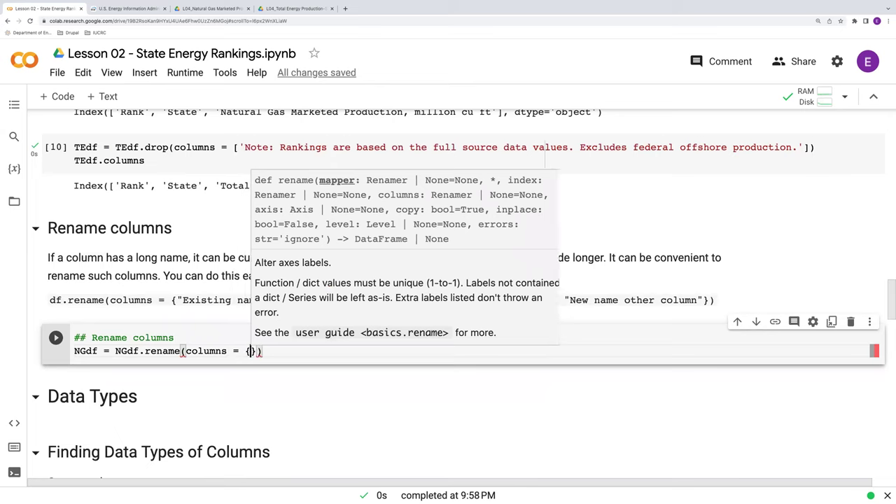
{"action": "type", "text": "}"}
{"action": "key", "text": "Left"}
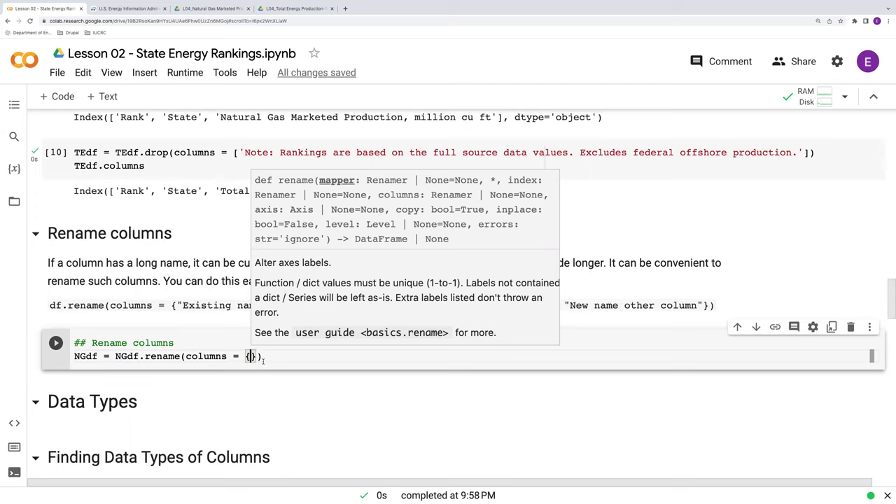
{"action": "type", "text": "'"}
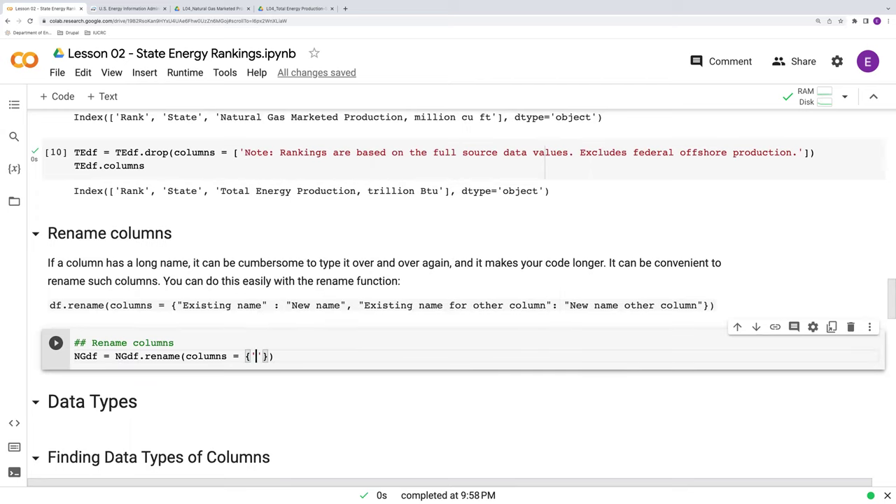
{"action": "scroll", "coordinate": [308, 292], "scroll_direction": "up", "scroll_amount": 1}
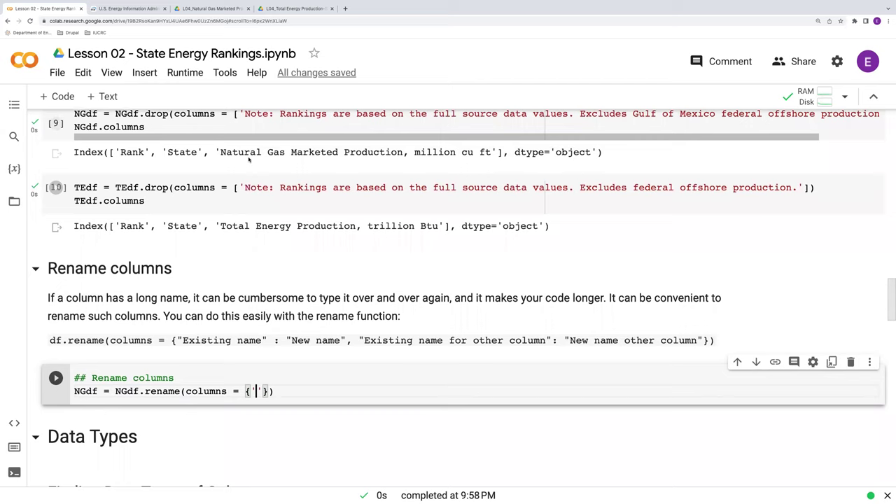
{"action": "left_click_drag", "start_coordinate": [221, 151], "coordinate": [493, 153]}
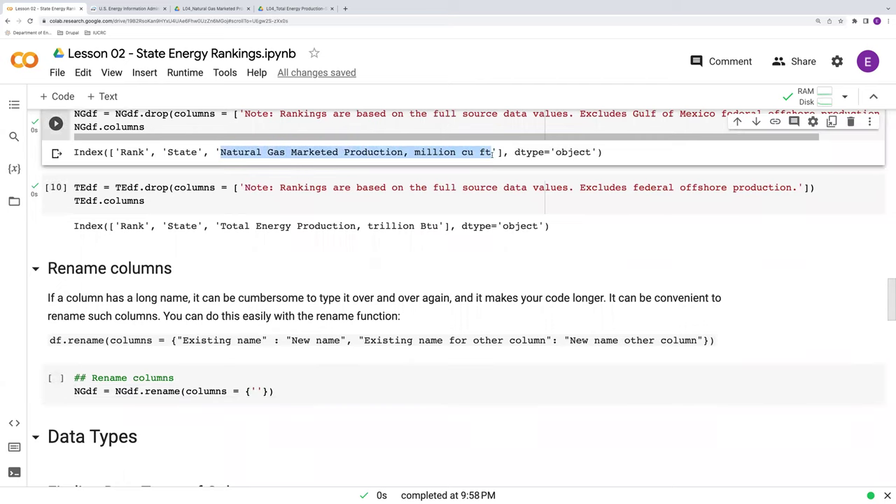
{"action": "key", "text": "ctrl+c"}
{"action": "left_click", "coordinate": [254, 391]}
{"action": "key", "text": "ctrl+v"}
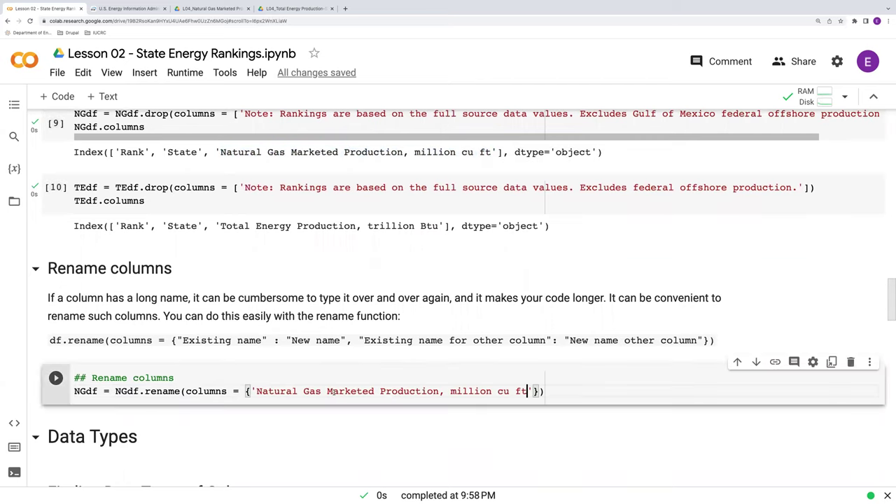
{"action": "key", "text": "Right"}
{"action": "type", "text": ": "}
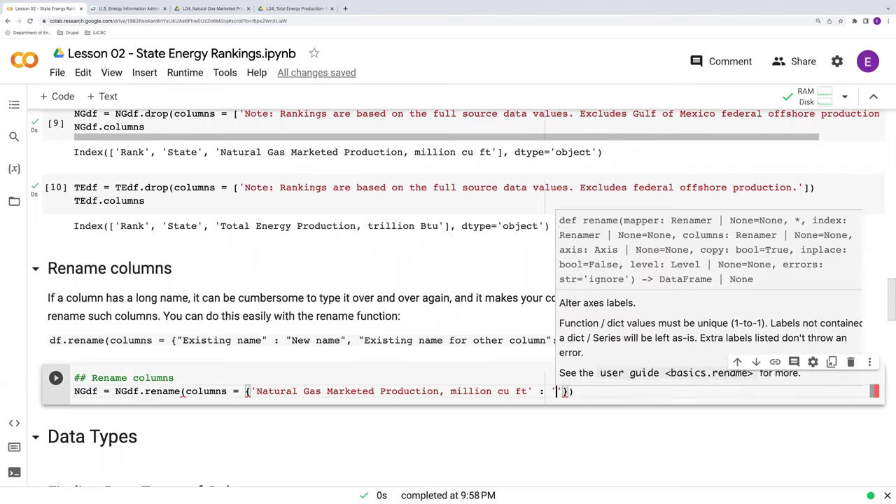
{"action": "type", "text": "'Natuir"}
Set the new name to 'Natural Gas', add NGdf.columns, and run the cell.
{"action": "key", "text": "BackSpace"}
{"action": "key", "text": "BackSpace"}
{"action": "type", "text": "ral"}
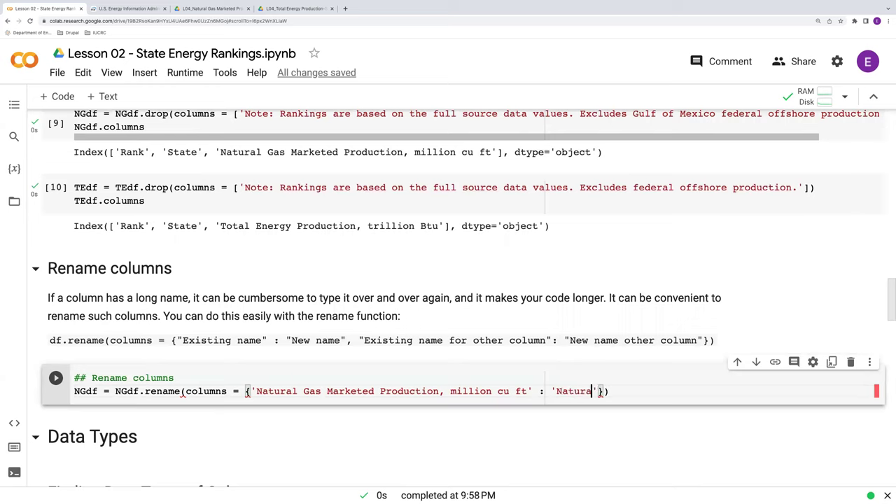
{"action": "type", "text": " Gas"}
{"action": "key", "text": "End"}
{"action": "key", "text": "Return"}
{"action": "type", "text": "NG"}
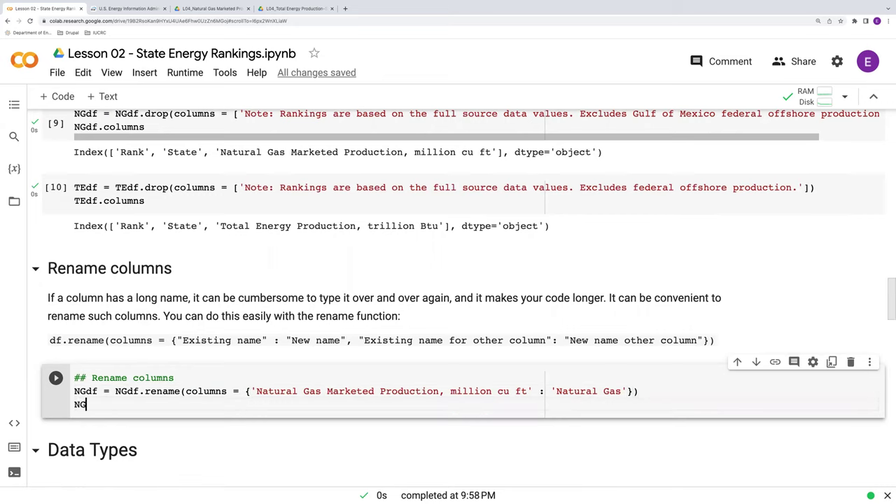
{"action": "type", "text": "df.columns"}
{"action": "key", "text": "shift+Return"}
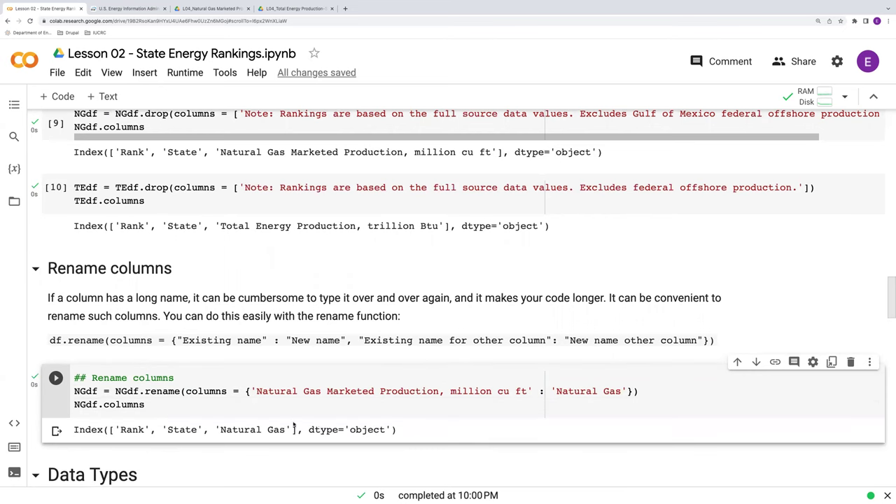
{"action": "scroll", "coordinate": [254, 433], "scroll_direction": "down", "scroll_amount": 2}
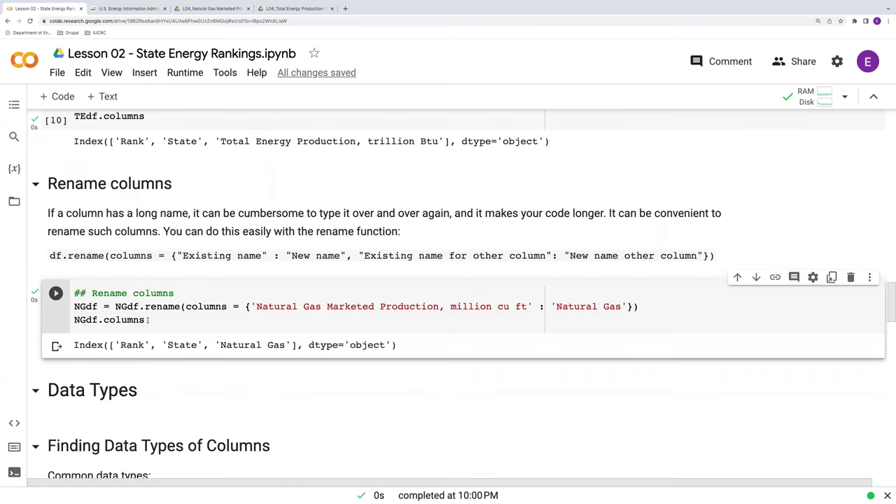
Copy the two-line rename code into a new cell and change NGdf to TEdf.
{"action": "left_click", "coordinate": [147, 320]}
{"action": "left_click", "coordinate": [70, 308], "text": "shift"}
{"action": "key", "text": "ctrl+c"}
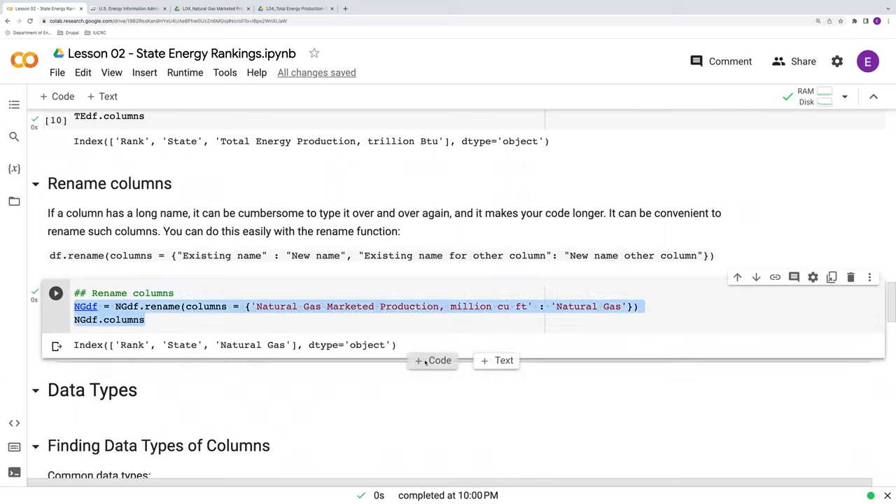
{"action": "left_click", "coordinate": [422, 360]}
{"action": "key", "text": "ctrl+v"}
{"action": "mouse_move", "coordinate": [86, 380]}
{"action": "left_mouse_down"}
{"action": "mouse_move", "coordinate": [74, 380]}
{"action": "mouse_move", "coordinate": [74, 394]}
{"action": "mouse_move", "coordinate": [127, 381]}
{"action": "left_mouse_up"}
{"action": "key", "text": "BackSpace"}
{"action": "type", "text": "TE"}
{"action": "key", "text": "BackSpace"}
{"action": "type", "text": "TE"}
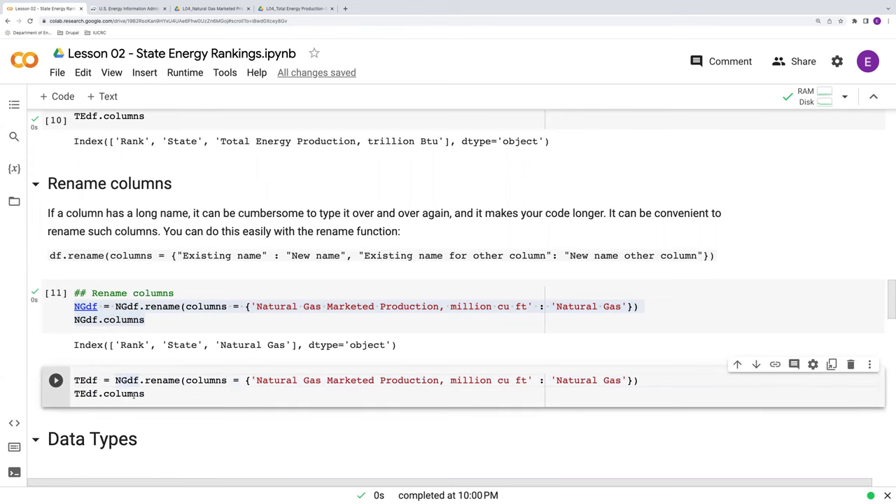
{"action": "type", "text": "TE"}
{"action": "key", "text": "BackSpace"}
{"action": "key", "text": "BackSpace"}
{"action": "key", "text": "BackSpace"}
{"action": "type", "text": "TE"}
{"action": "scroll", "coordinate": [220, 344], "scroll_direction": "up", "scroll_amount": 2}
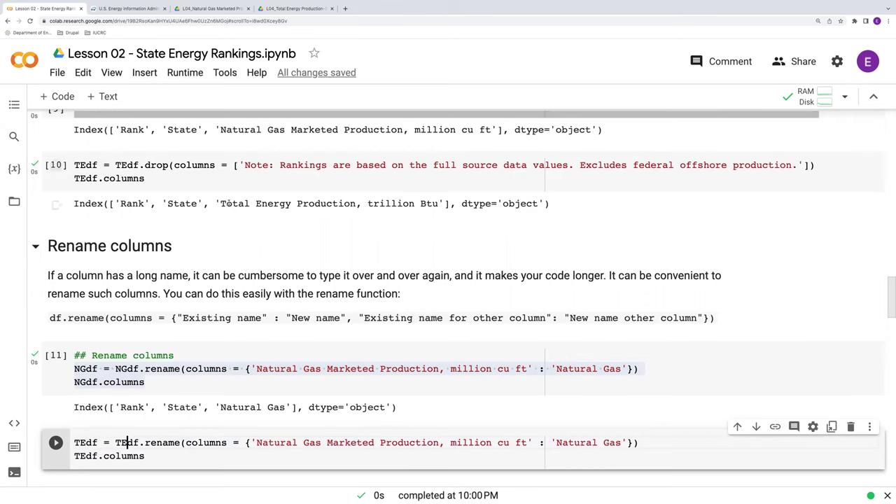
{"action": "mouse_move", "coordinate": [220, 203]}
{"action": "left_mouse_down"}
{"action": "mouse_move", "coordinate": [457, 203]}
{"action": "mouse_move", "coordinate": [441, 203]}
{"action": "left_mouse_up"}
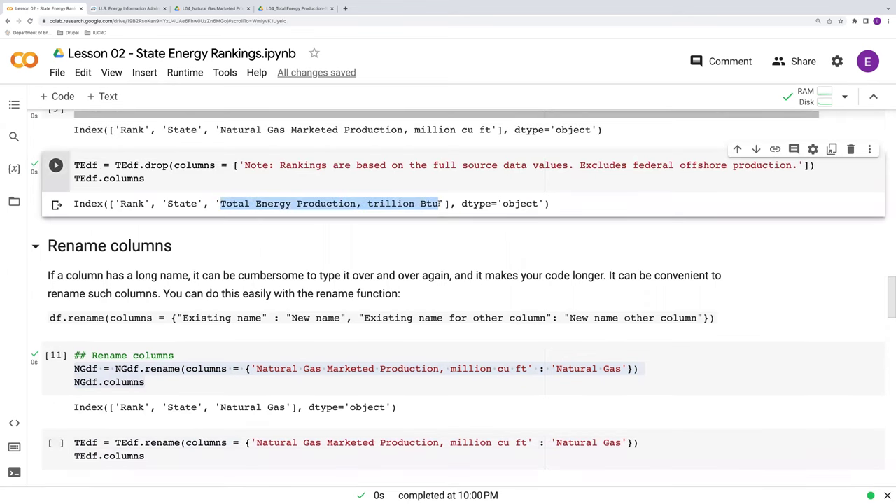
{"action": "scroll", "coordinate": [441, 238], "scroll_direction": "down", "scroll_amount": 2}
{"action": "mouse_move", "coordinate": [256, 366]}
{"action": "left_mouse_down"}
{"action": "mouse_move", "coordinate": [526, 366]}
{"action": "mouse_move", "coordinate": [502, 366]}
{"action": "left_mouse_up"}
Rename 'Total Energy Production, trillion Btu' to 'Total Energy' and run the cell.
{"action": "key", "text": "ctrl+v"}
{"action": "type", "text": "Total "}
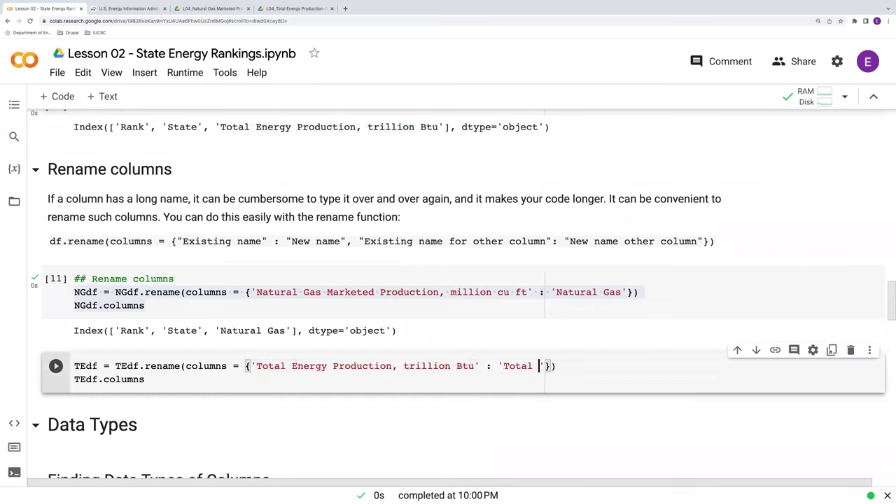
{"action": "type", "text": "Energy"}
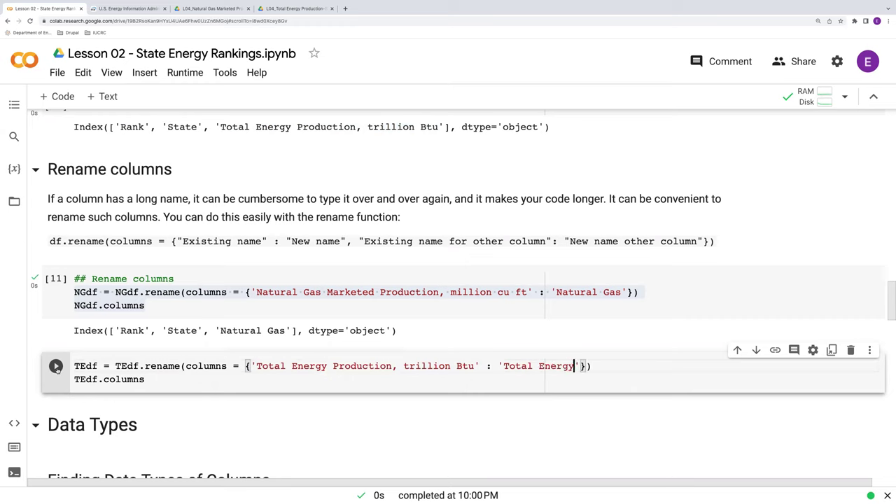
{"action": "left_click", "coordinate": [56, 367]}
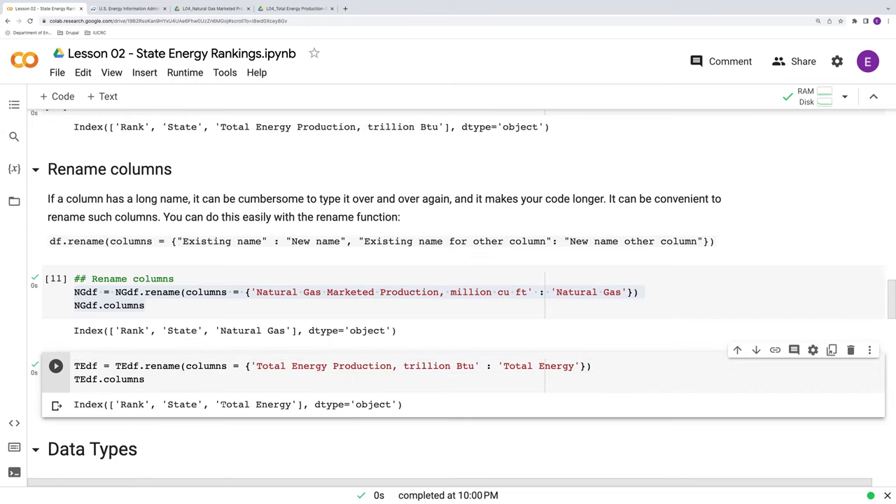
{"action": "left_click_drag", "start_coordinate": [221, 405], "coordinate": [299, 405]}
{"action": "scroll", "coordinate": [299, 405], "scroll_direction": "down", "scroll_amount": 1}
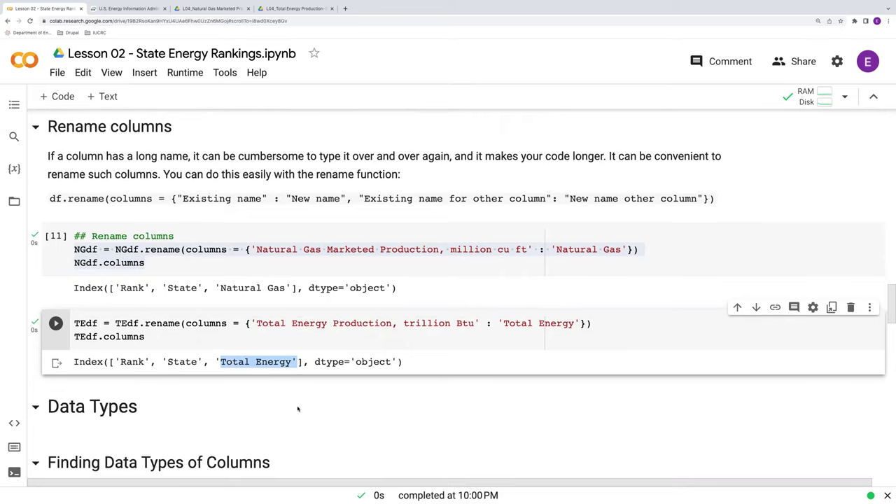
{"action": "scroll", "coordinate": [304, 406], "scroll_direction": "up", "scroll_amount": 1}
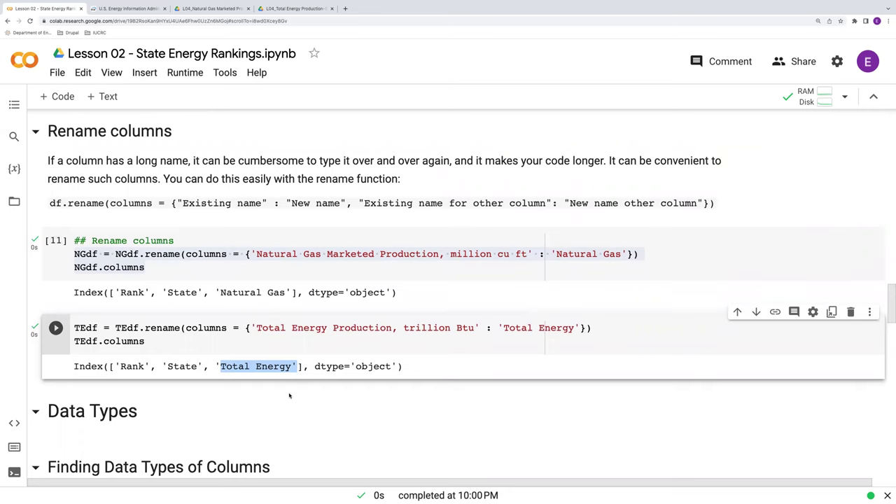
{"action": "scroll", "coordinate": [290, 396], "scroll_direction": "down", "scroll_amount": 1}
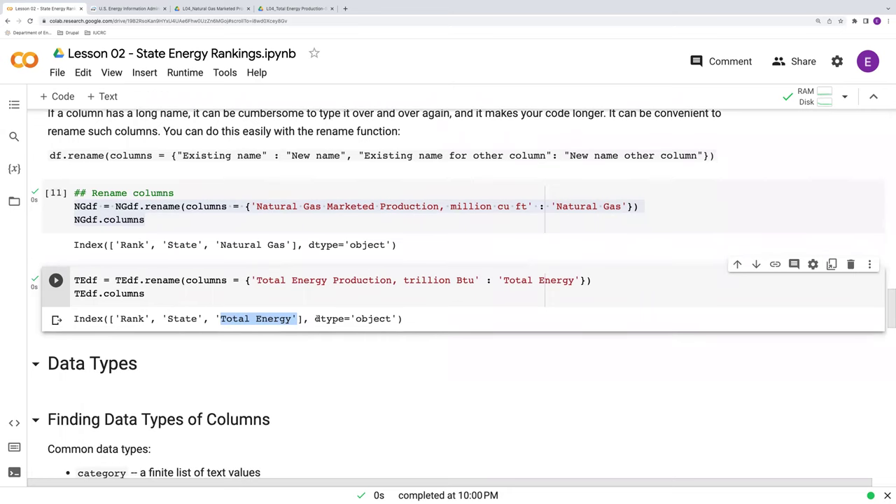
{"action": "scroll", "coordinate": [317, 319], "scroll_direction": "down", "scroll_amount": 1}
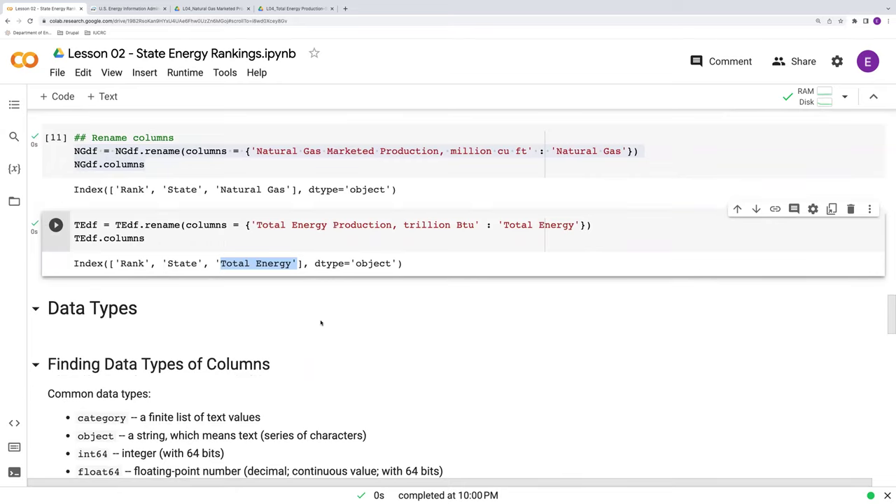
{"action": "scroll", "coordinate": [322, 322], "scroll_direction": "down", "scroll_amount": 2}
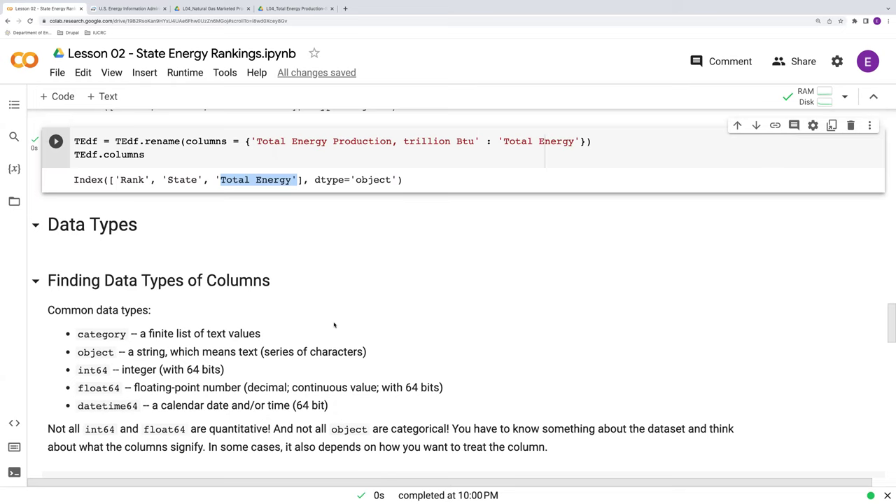
{"action": "scroll", "coordinate": [334, 324], "scroll_direction": "down", "scroll_amount": 2}
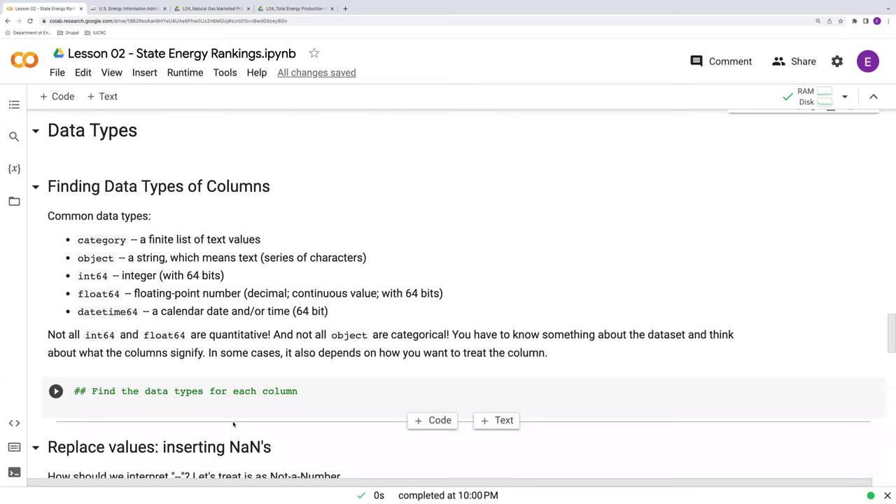
Place the cursor after the comment in the Finding Data Types of Columns code cell.
{"action": "left_click", "coordinate": [164, 405]}
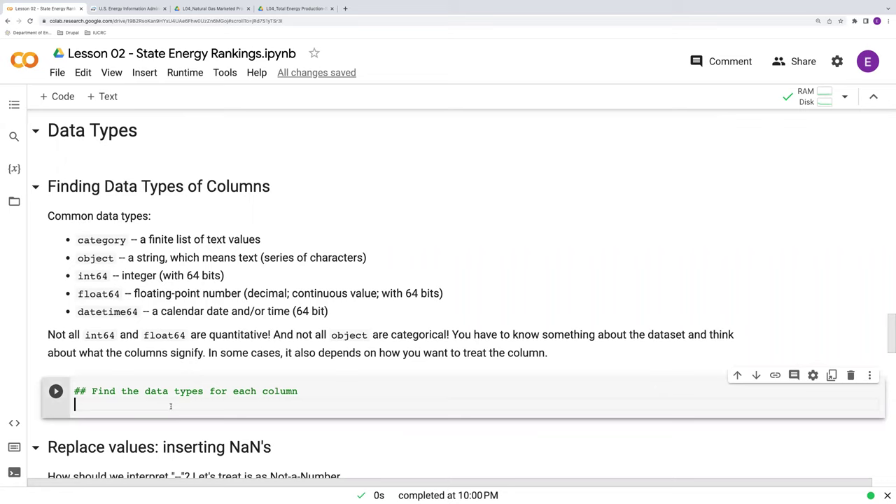
{"action": "type", "text": "NGdf"}
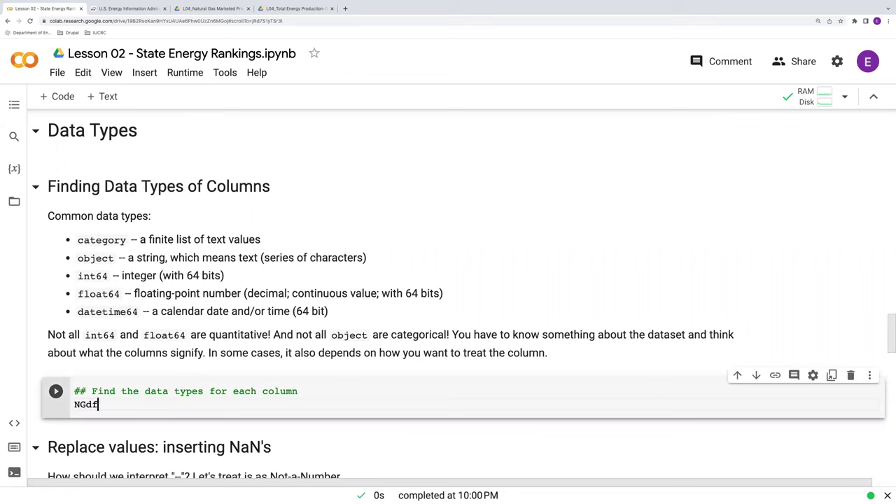
{"action": "type", "text": ".dt"}
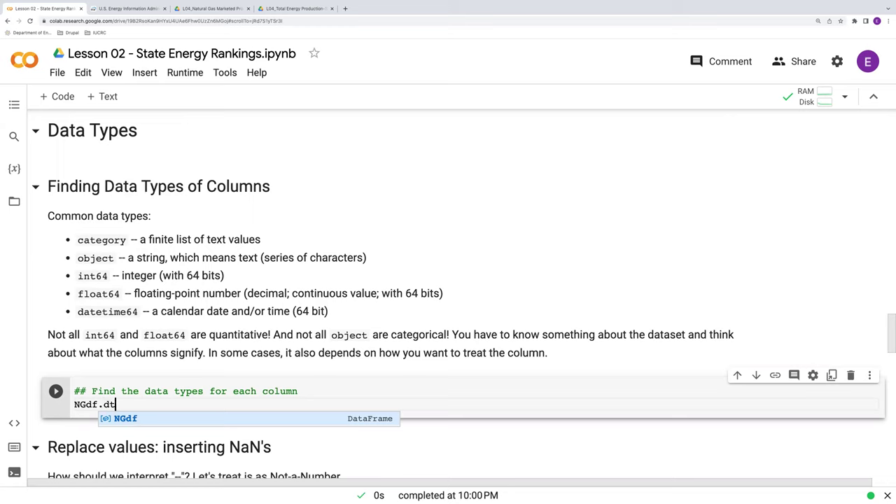
{"action": "type", "text": "ypes"}
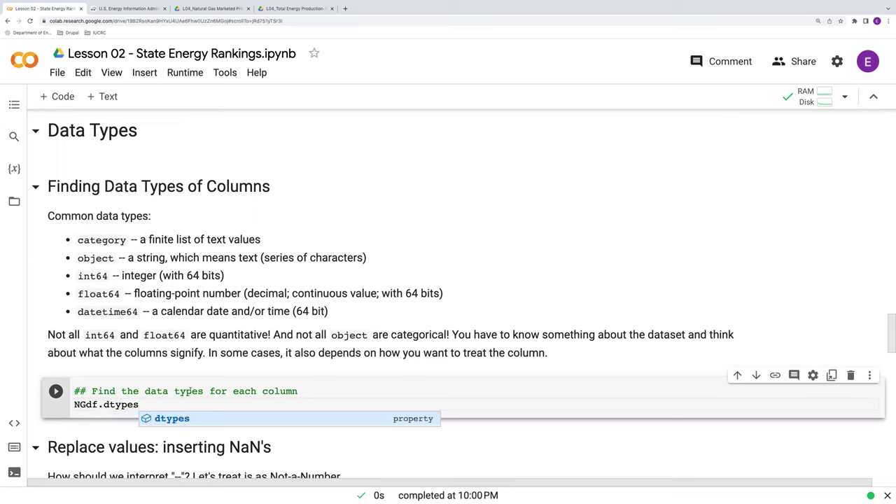
Run NGdf.dtypes, highlight Rank as int64 and State and Natural Gas as object, then add a cell.
{"action": "left_click", "coordinate": [55, 391]}
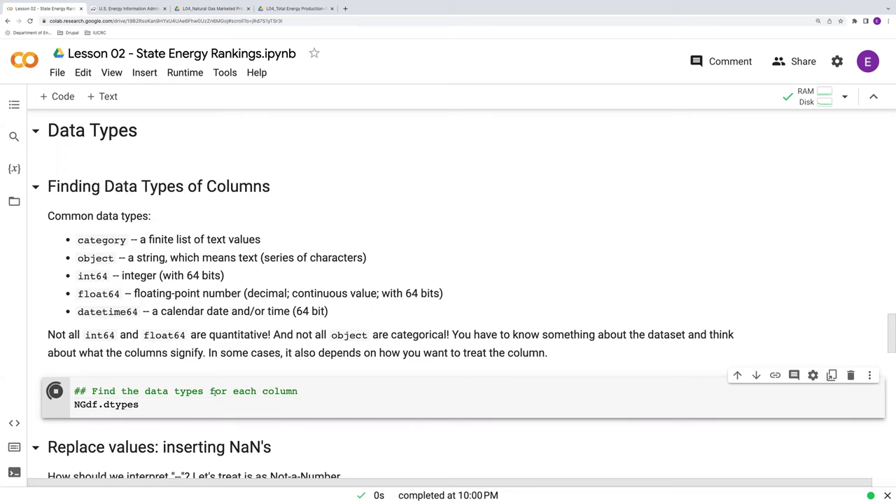
{"action": "scroll", "coordinate": [329, 397], "scroll_direction": "down", "scroll_amount": 3}
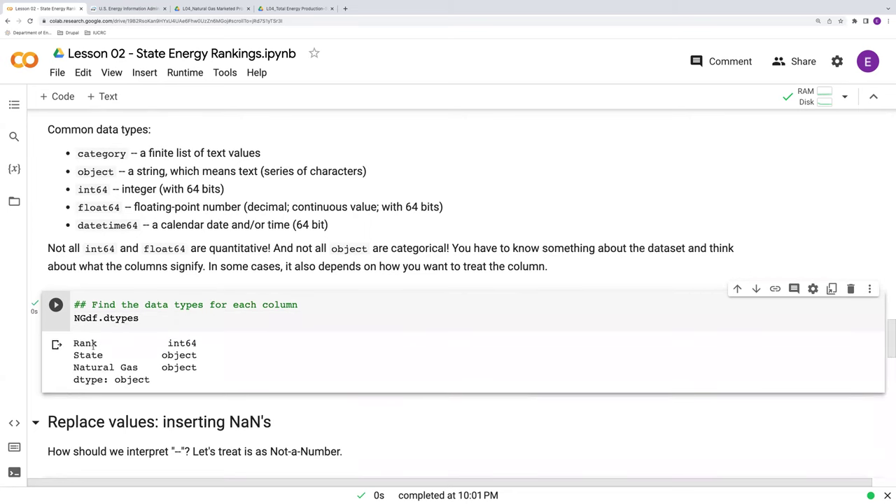
{"action": "left_click_drag", "start_coordinate": [74, 343], "coordinate": [100, 343]}
{"action": "left_click_drag", "start_coordinate": [168, 343], "coordinate": [197, 343]}
{"action": "left_click_drag", "start_coordinate": [73, 355], "coordinate": [103, 354]}
{"action": "left_click_drag", "start_coordinate": [162, 355], "coordinate": [198, 355]}
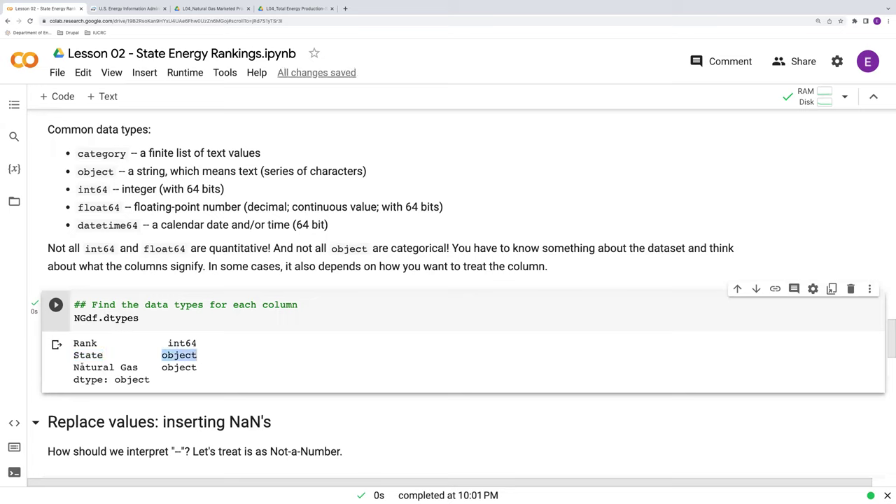
{"action": "left_click_drag", "start_coordinate": [74, 368], "coordinate": [197, 368]}
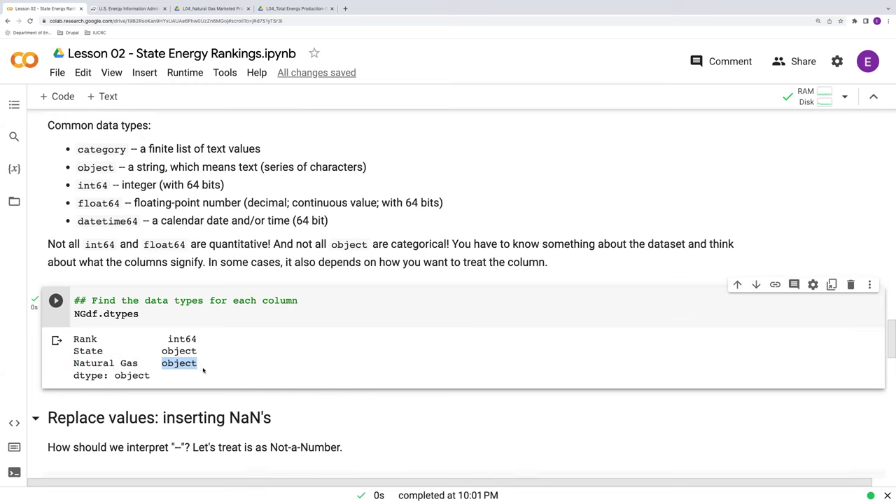
{"action": "scroll", "coordinate": [245, 378], "scroll_direction": "down", "scroll_amount": 1}
{"action": "left_click", "coordinate": [424, 385]}
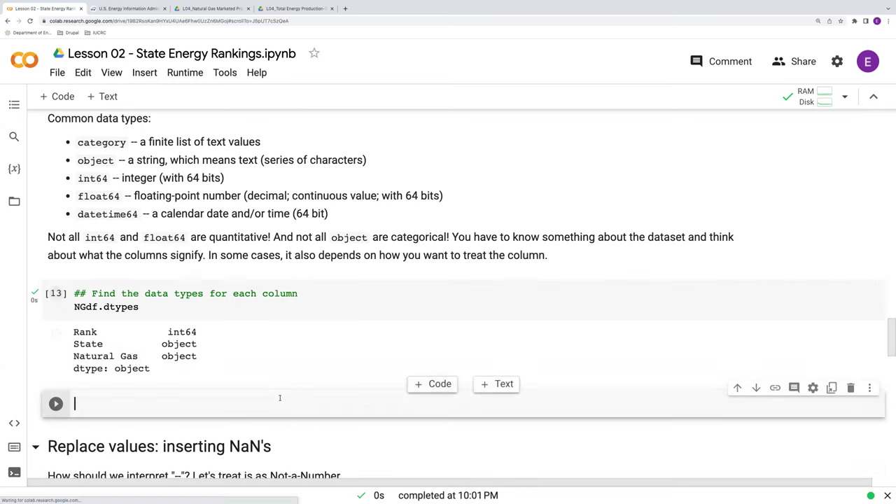
{"action": "type", "text": "TE"}
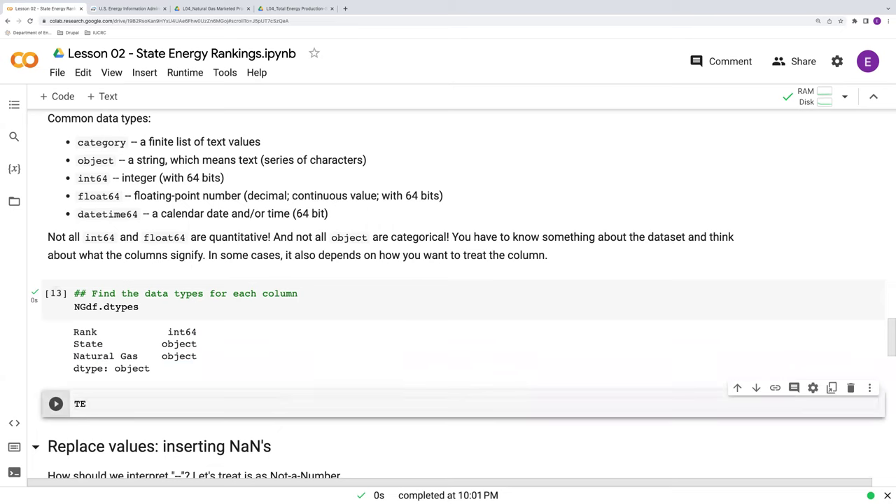
{"action": "type", "text": "df."}
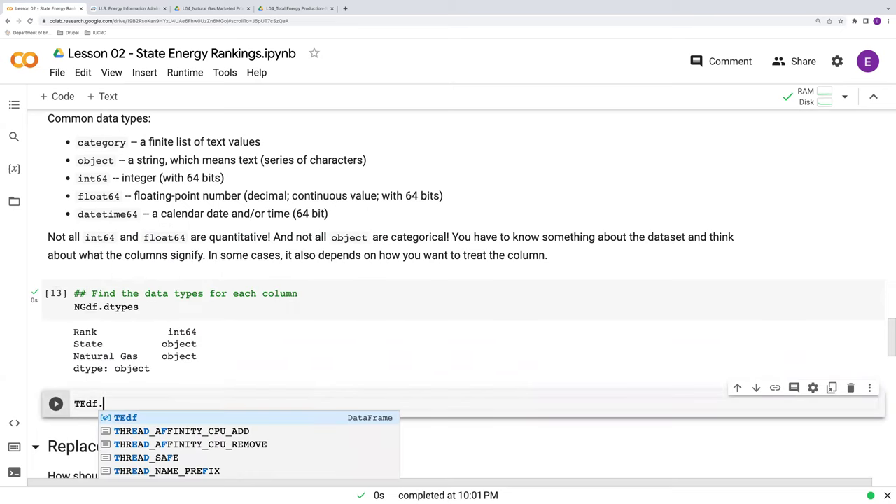
{"action": "type", "text": "dtypes"}
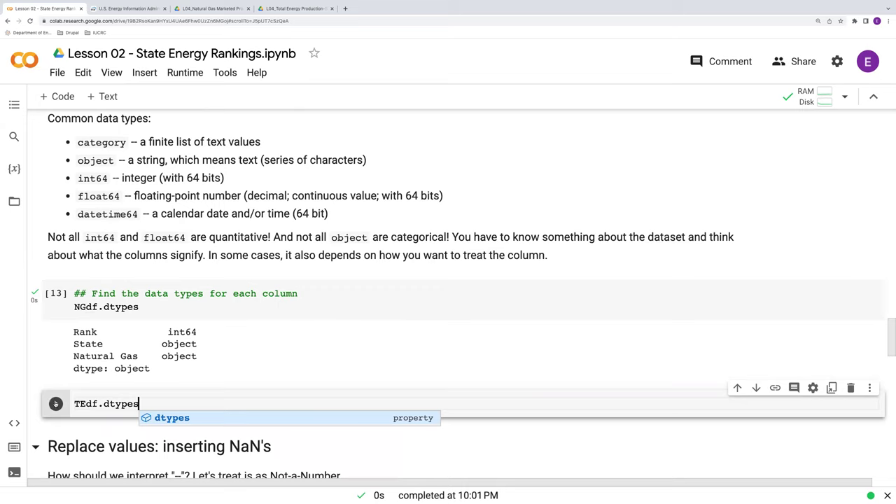
Run TEdf.dtypes and highlight Rank and Total Energy as int64 and State as object.
{"action": "key", "text": "ctrl+Return"}
{"action": "scroll", "coordinate": [250, 394], "scroll_direction": "down", "scroll_amount": 2}
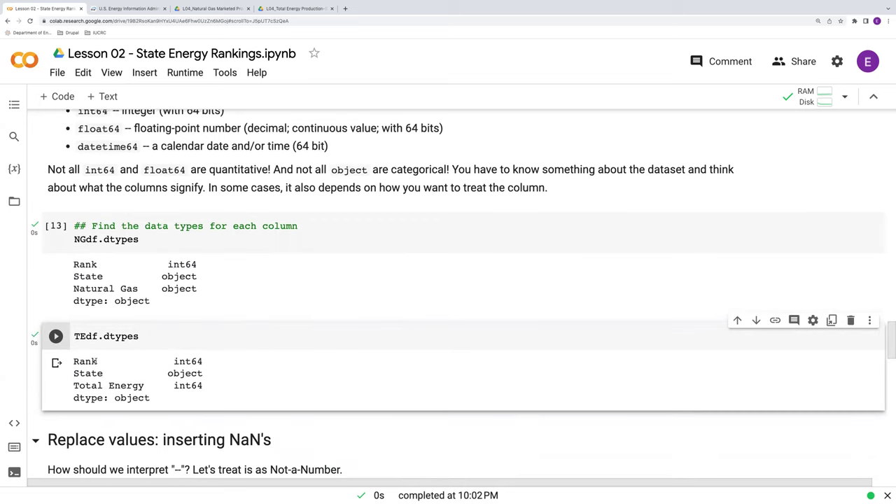
{"action": "double_click", "coordinate": [180, 361]}
{"action": "double_click", "coordinate": [84, 372]}
{"action": "left_click_drag", "start_coordinate": [167, 373], "coordinate": [204, 374]}
{"action": "left_click_drag", "start_coordinate": [74, 385], "coordinate": [206, 386]}
{"action": "scroll", "coordinate": [207, 387], "scroll_direction": "down", "scroll_amount": 1}
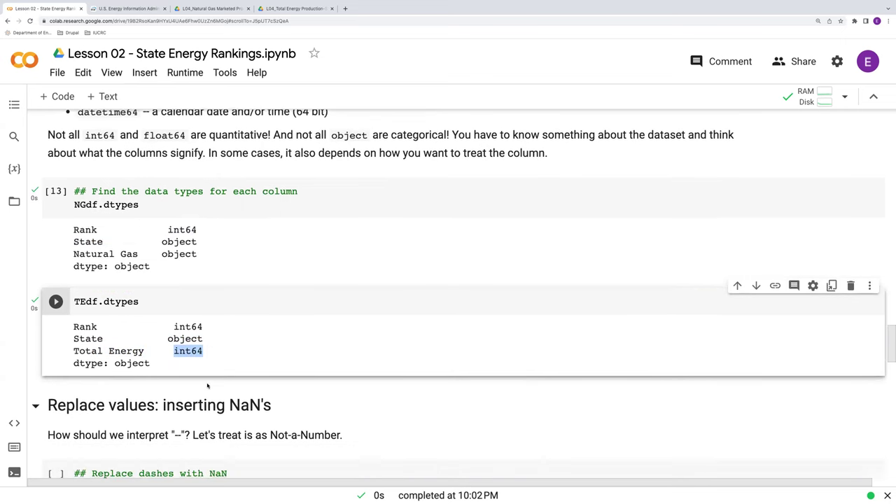
{"action": "scroll", "coordinate": [212, 362], "scroll_direction": "down", "scroll_amount": 1}
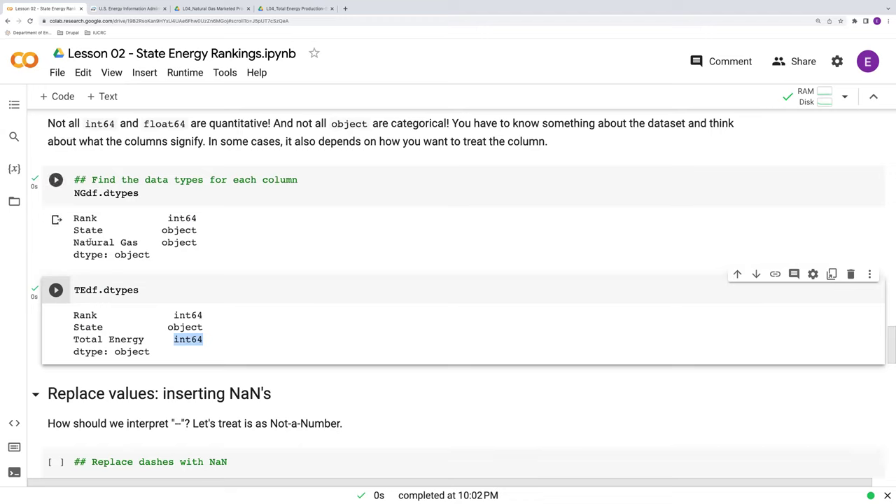
{"action": "left_click_drag", "start_coordinate": [74, 242], "coordinate": [197, 242]}
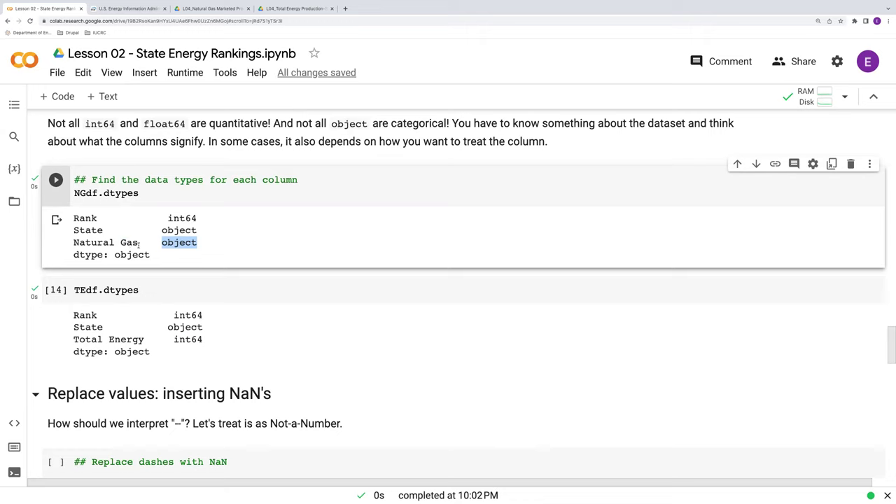
{"action": "scroll", "coordinate": [316, 325], "scroll_direction": "down", "scroll_amount": 1}
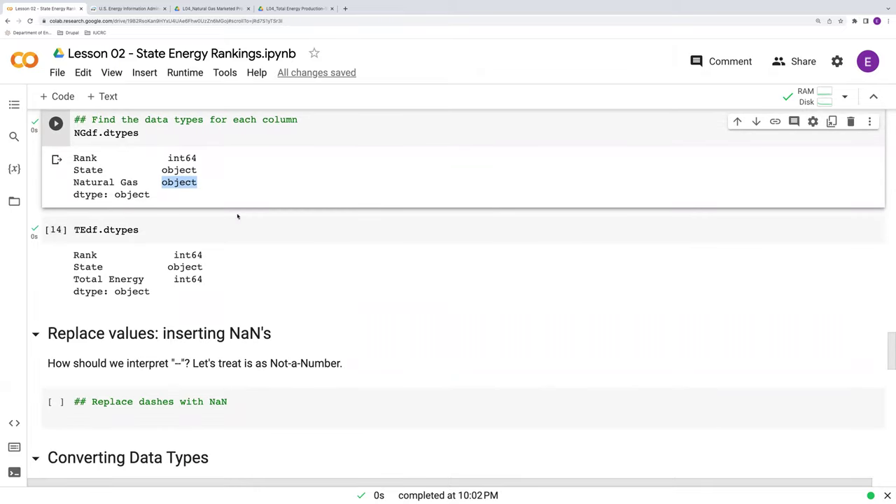
{"action": "scroll", "coordinate": [381, 272], "scroll_direction": "down", "scroll_amount": 2}
{"action": "scroll", "coordinate": [380, 271], "scroll_direction": "down", "scroll_amount": 2}
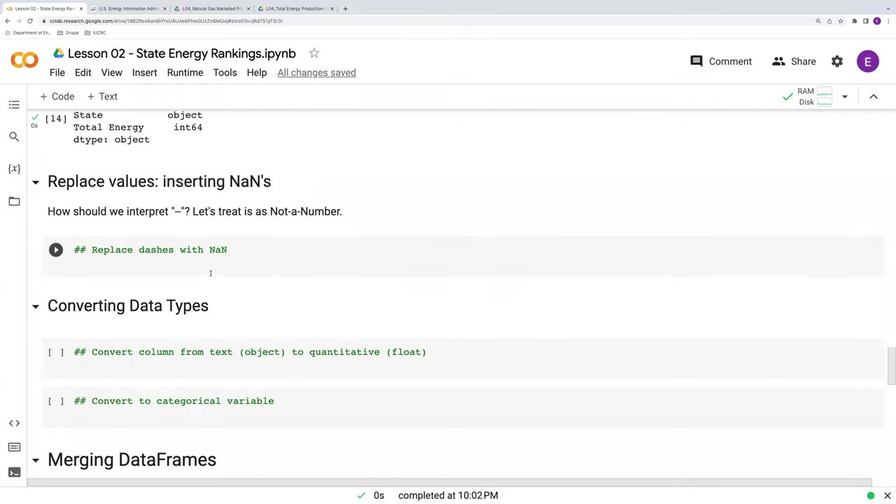
Place the cursor in the Replace dashes with NaN code cell.
{"action": "left_click", "coordinate": [246, 266]}
{"action": "scroll", "coordinate": [272, 270], "scroll_direction": "up", "scroll_amount": 1}
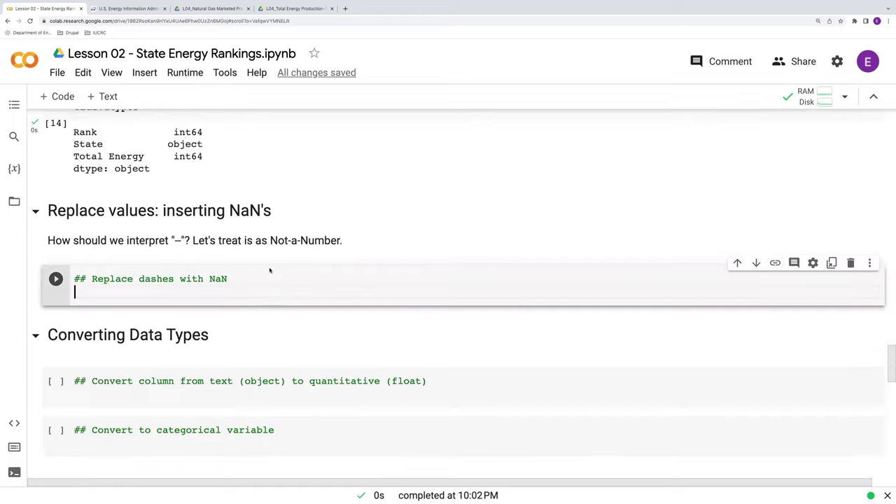
{"action": "scroll", "coordinate": [286, 280], "scroll_direction": "up", "scroll_amount": 3}
{"action": "scroll", "coordinate": [325, 290], "scroll_direction": "up", "scroll_amount": 2}
{"action": "scroll", "coordinate": [325, 290], "scroll_direction": "up", "scroll_amount": 1}
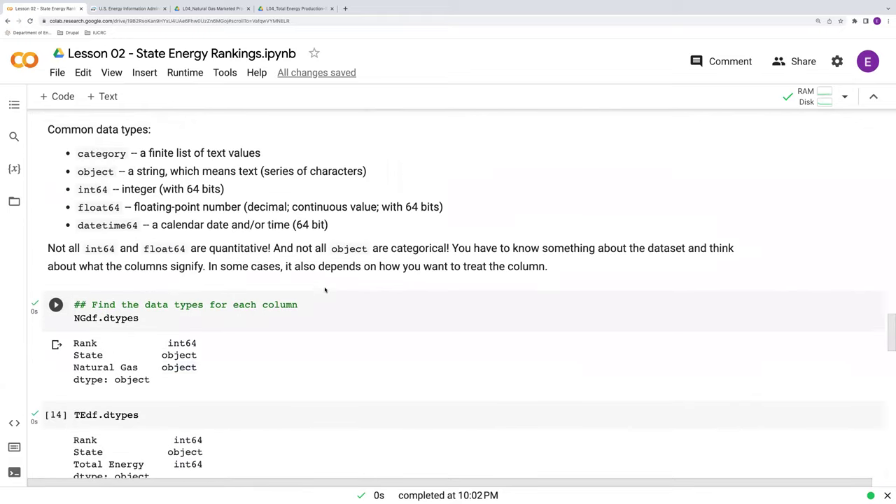
{"action": "scroll", "coordinate": [324, 290], "scroll_direction": "up", "scroll_amount": 5}
{"action": "scroll", "coordinate": [325, 289], "scroll_direction": "up", "scroll_amount": 5}
{"action": "scroll", "coordinate": [328, 291], "scroll_direction": "up", "scroll_amount": 5}
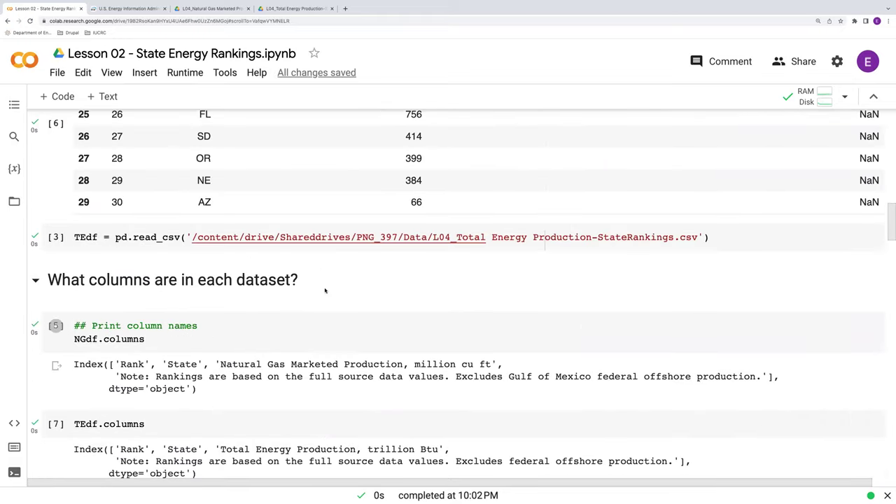
{"action": "scroll", "coordinate": [330, 291], "scroll_direction": "up", "scroll_amount": 2}
{"action": "scroll", "coordinate": [333, 292], "scroll_direction": "up", "scroll_amount": 1}
{"action": "scroll", "coordinate": [333, 292], "scroll_direction": "down", "scroll_amount": 1}
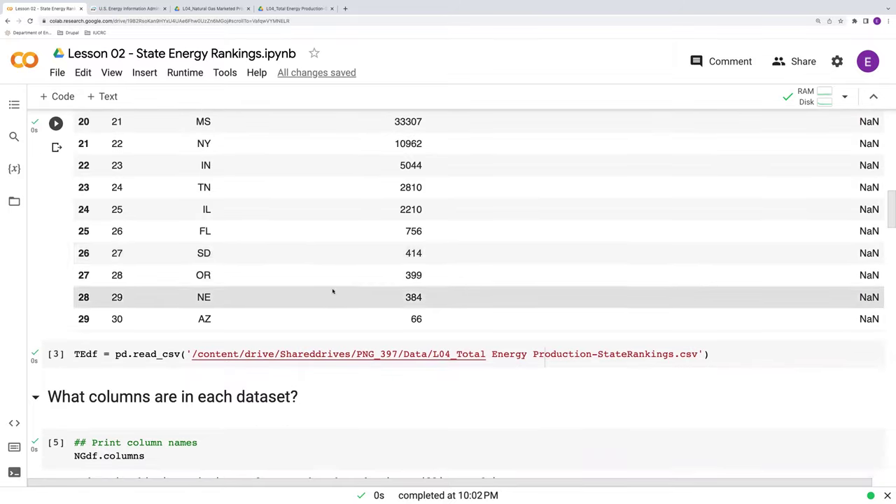
{"action": "scroll", "coordinate": [332, 291], "scroll_direction": "down", "scroll_amount": 2}
{"action": "scroll", "coordinate": [333, 291], "scroll_direction": "down", "scroll_amount": 5}
{"action": "scroll", "coordinate": [416, 214], "scroll_direction": "down", "scroll_amount": 1}
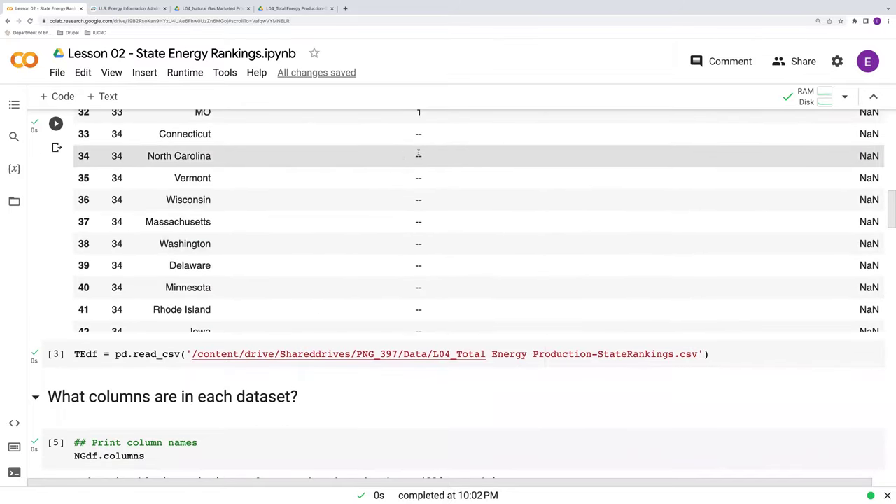
{"action": "scroll", "coordinate": [418, 154], "scroll_direction": "up", "scroll_amount": 1}
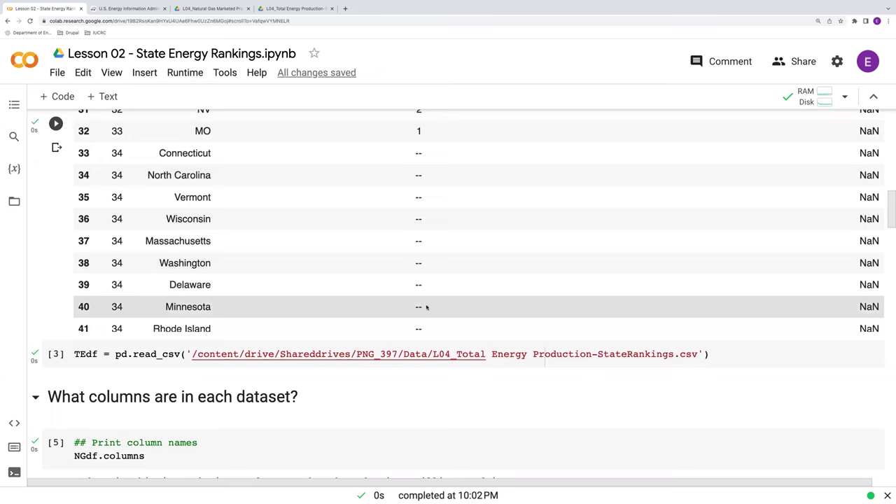
{"action": "scroll", "coordinate": [424, 260], "scroll_direction": "down", "scroll_amount": 1}
{"action": "scroll", "coordinate": [424, 260], "scroll_direction": "down", "scroll_amount": 3}
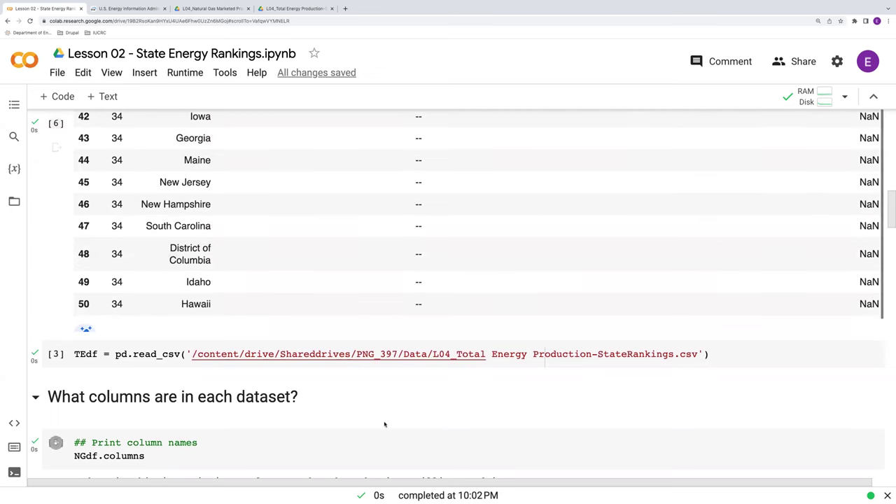
{"action": "scroll", "coordinate": [384, 420], "scroll_direction": "down", "scroll_amount": 3}
{"action": "scroll", "coordinate": [383, 417], "scroll_direction": "down", "scroll_amount": 2}
{"action": "scroll", "coordinate": [382, 418], "scroll_direction": "down", "scroll_amount": 3}
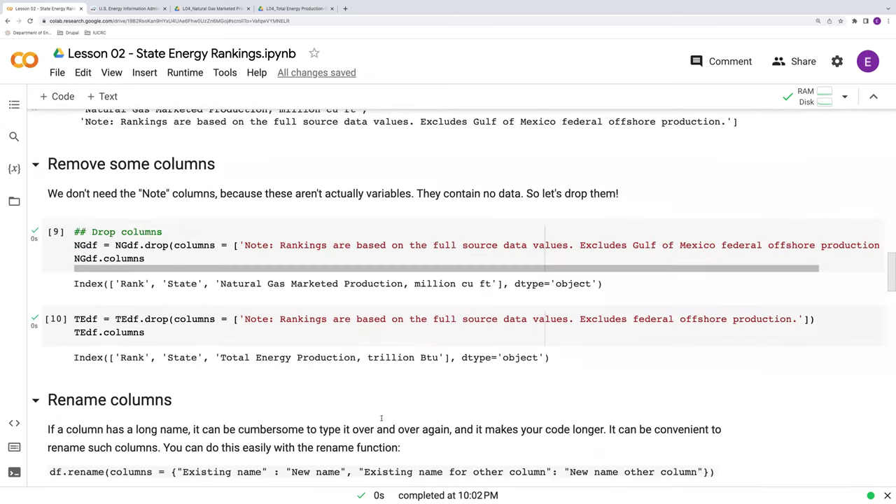
{"action": "scroll", "coordinate": [382, 418], "scroll_direction": "down", "scroll_amount": 3}
{"action": "scroll", "coordinate": [381, 420], "scroll_direction": "down", "scroll_amount": 2}
{"action": "scroll", "coordinate": [382, 420], "scroll_direction": "down", "scroll_amount": 2}
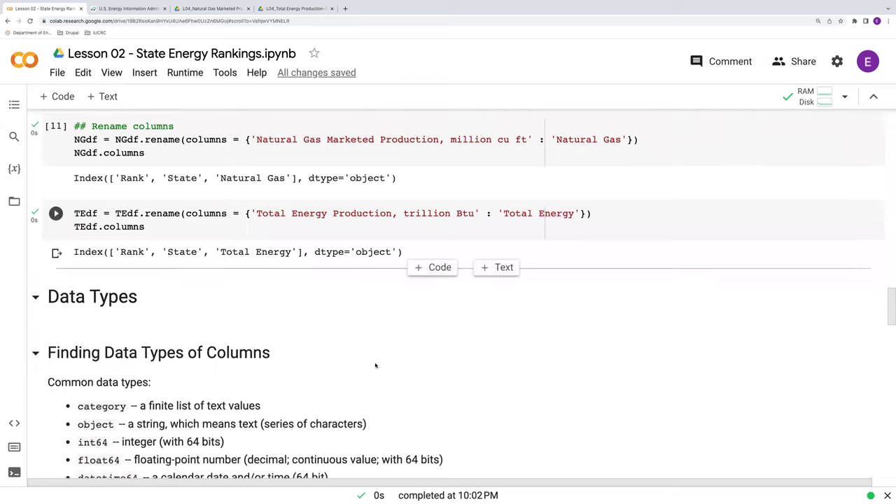
{"action": "scroll", "coordinate": [378, 392], "scroll_direction": "down", "scroll_amount": 3}
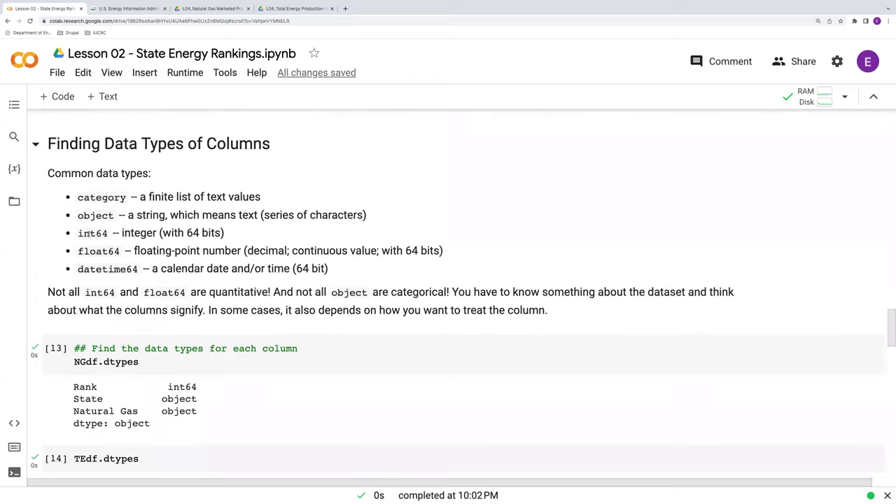
{"action": "scroll", "coordinate": [210, 302], "scroll_direction": "down", "scroll_amount": 3}
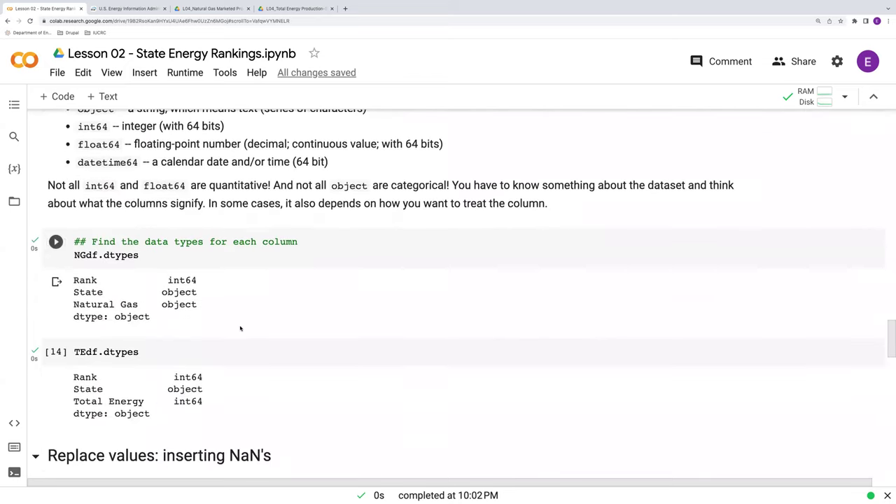
{"action": "scroll", "coordinate": [241, 328], "scroll_direction": "down", "scroll_amount": 3}
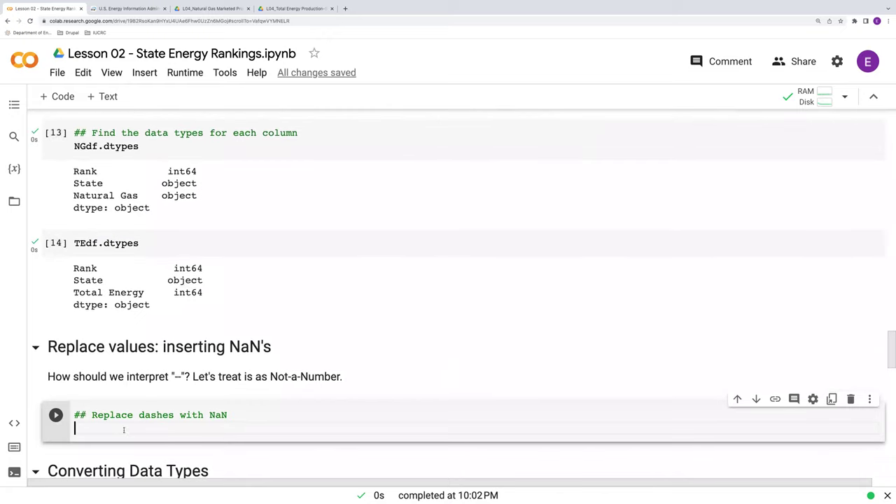
{"action": "scroll", "coordinate": [128, 427], "scroll_direction": "down", "scroll_amount": 1}
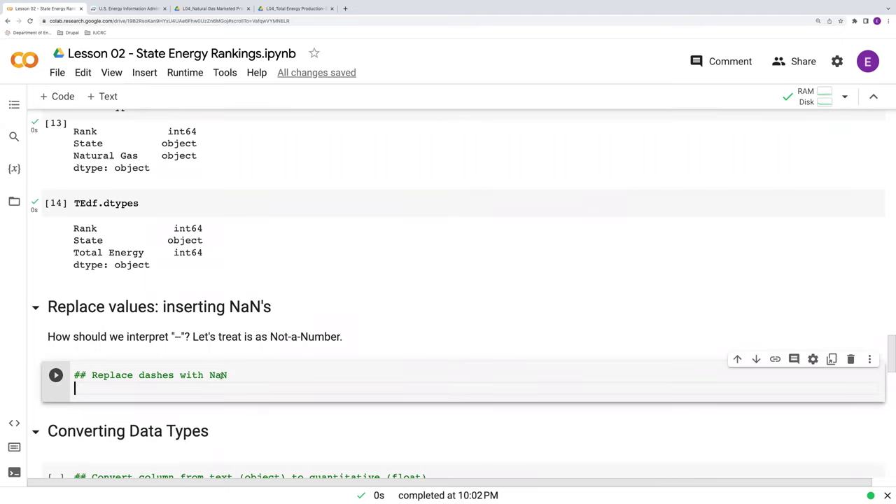
{"action": "scroll", "coordinate": [553, 258], "scroll_direction": "up", "scroll_amount": 1}
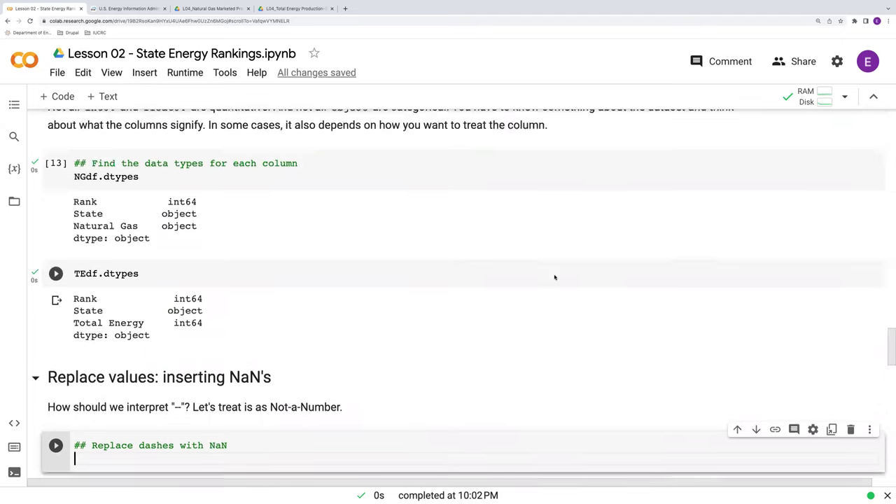
{"action": "scroll", "coordinate": [554, 276], "scroll_direction": "up", "scroll_amount": 2}
{"action": "scroll", "coordinate": [553, 282], "scroll_direction": "up", "scroll_amount": 10}
{"action": "scroll", "coordinate": [558, 280], "scroll_direction": "up", "scroll_amount": 4}
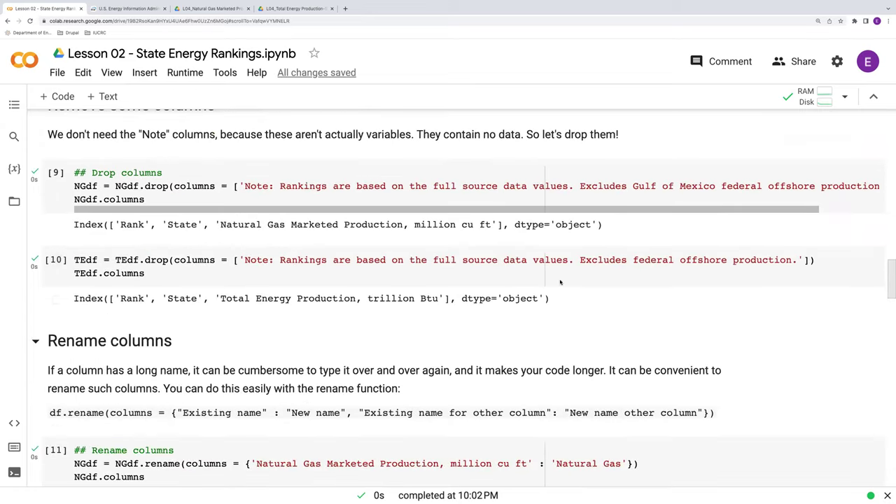
{"action": "scroll", "coordinate": [560, 282], "scroll_direction": "up", "scroll_amount": 10}
{"action": "scroll", "coordinate": [700, 284], "scroll_direction": "up", "scroll_amount": 1}
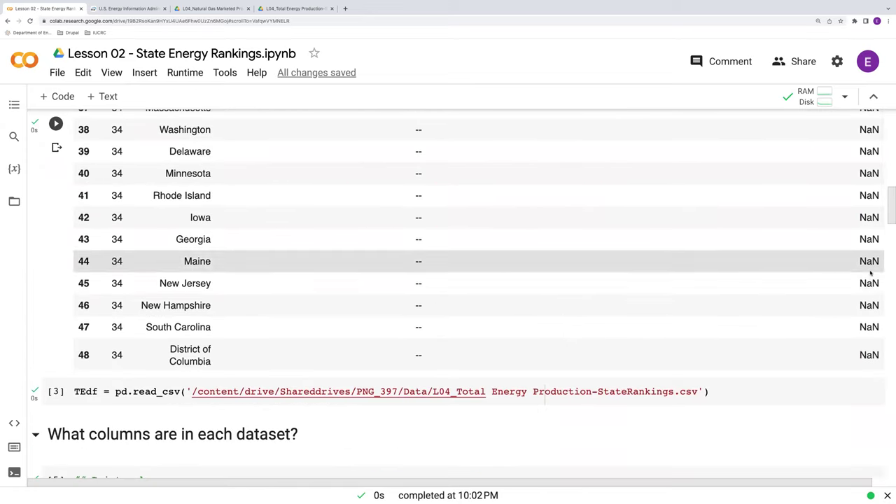
{"action": "scroll", "coordinate": [870, 273], "scroll_direction": "up", "scroll_amount": 2}
{"action": "scroll", "coordinate": [871, 273], "scroll_direction": "up", "scroll_amount": 2}
{"action": "scroll", "coordinate": [871, 273], "scroll_direction": "up", "scroll_amount": 2}
{"action": "scroll", "coordinate": [870, 274], "scroll_direction": "up", "scroll_amount": 1}
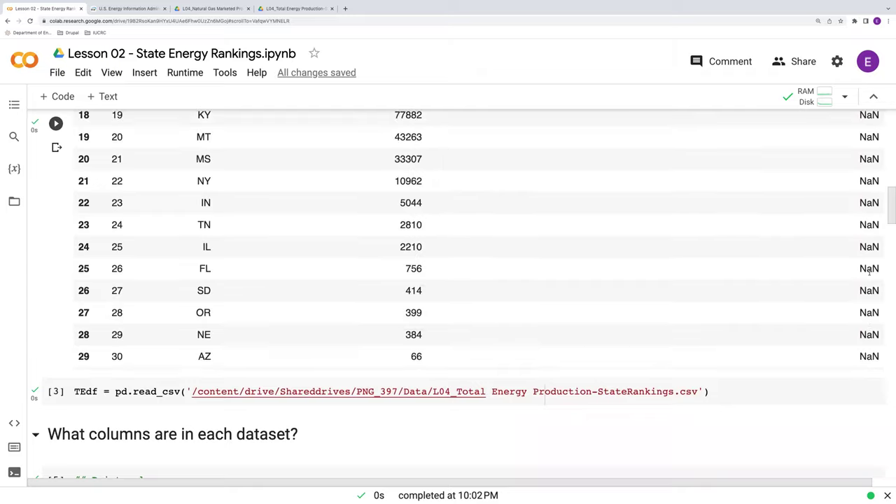
{"action": "scroll", "coordinate": [871, 273], "scroll_direction": "up", "scroll_amount": 1}
{"action": "scroll", "coordinate": [870, 273], "scroll_direction": "up", "scroll_amount": 3}
{"action": "scroll", "coordinate": [871, 270], "scroll_direction": "up", "scroll_amount": 3}
{"action": "scroll", "coordinate": [871, 267], "scroll_direction": "up", "scroll_amount": 2}
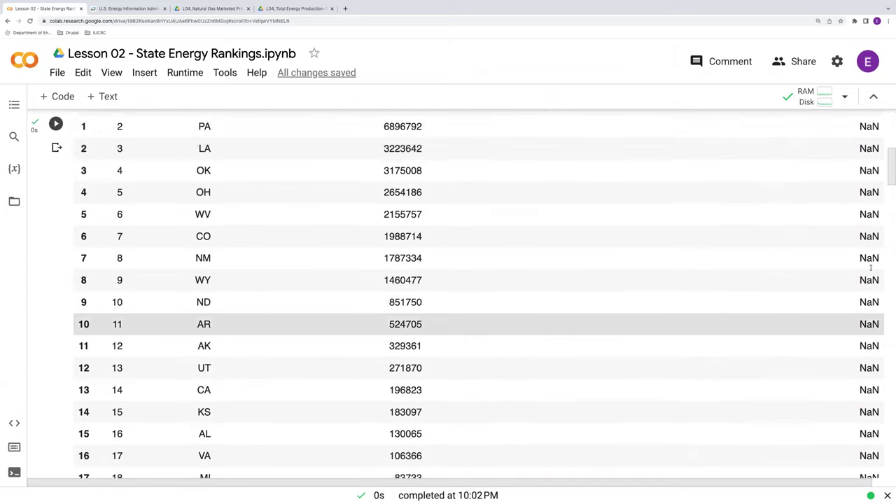
{"action": "scroll", "coordinate": [871, 266], "scroll_direction": "up", "scroll_amount": 2}
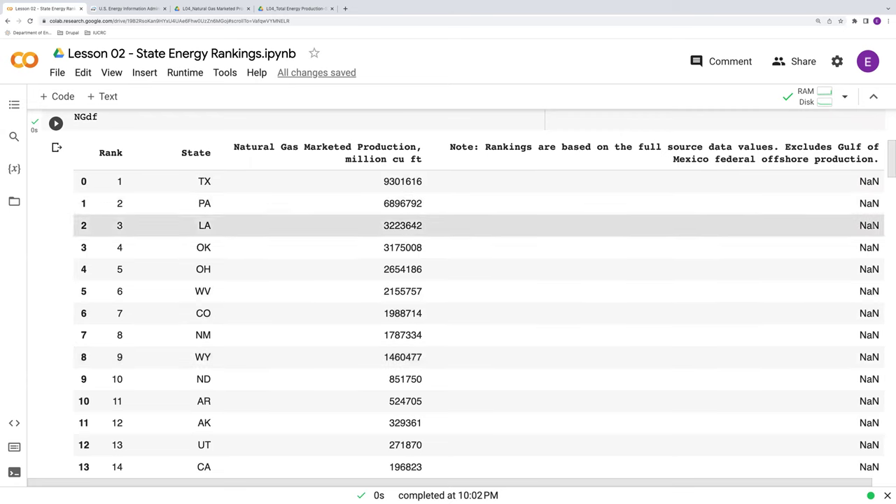
{"action": "left_click_drag", "start_coordinate": [891, 168], "coordinate": [889, 368]}
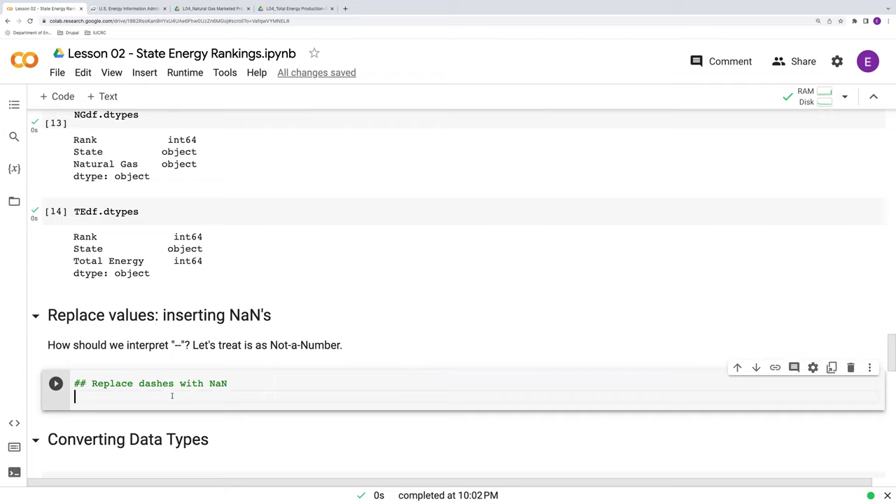
{"action": "type", "text": "NGdf"}
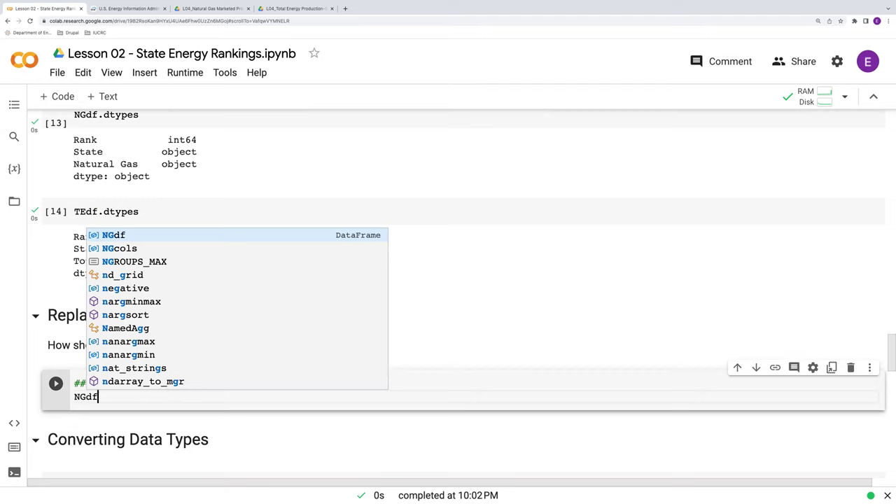
{"action": "type", "text": " = N"}
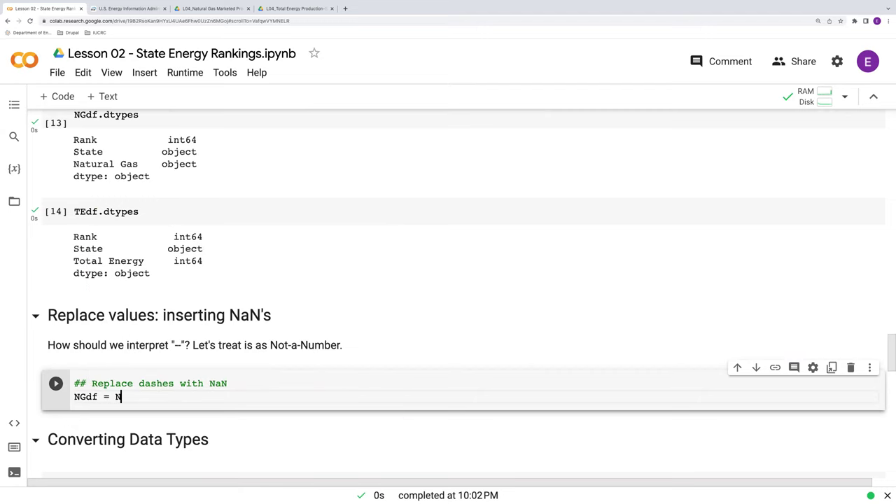
{"action": "type", "text": "Gdf.replace"}
{"action": "type", "text": "("}
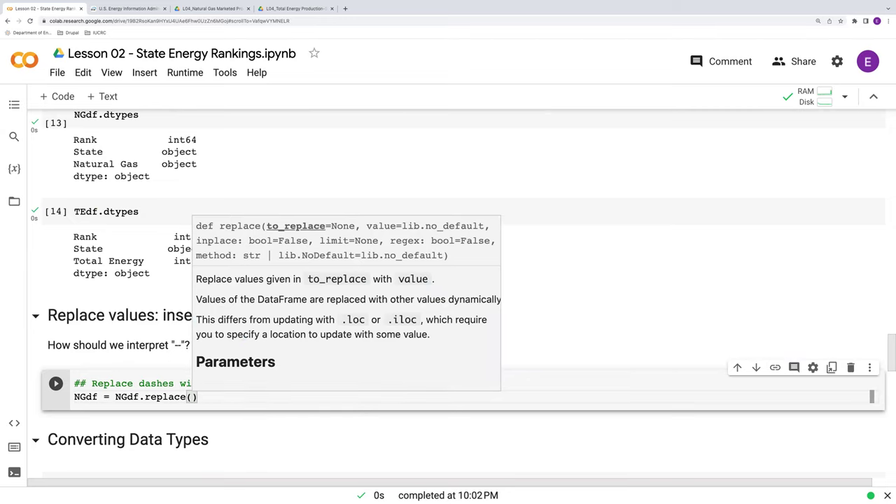
{"action": "type", "text": "\"--"}
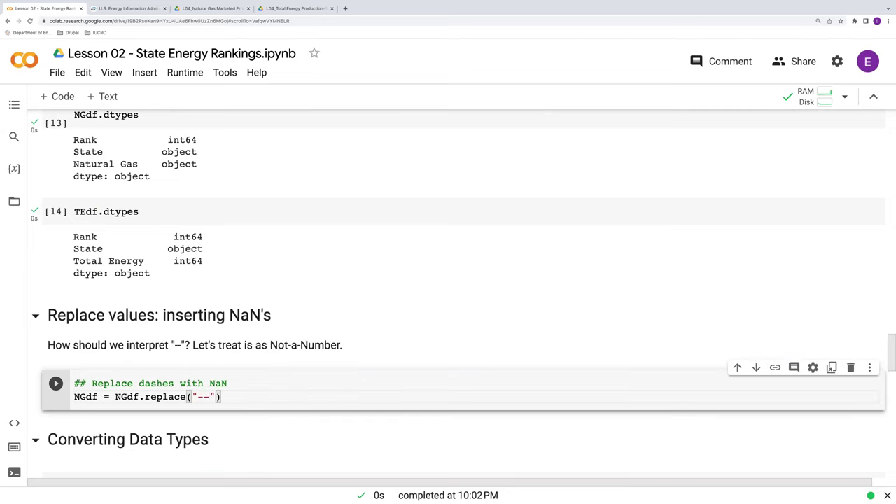
{"action": "type", "text": "\""}
Add import numpy as np and NGdf = NGdf.replace("--", np.nan) below the comment.
{"action": "key", "text": "Left"}
{"action": "key", "text": "Left"}
{"action": "key", "text": "Left"}
{"action": "key", "text": "Right"}
{"action": "key", "text": "Right"}
{"action": "type", "text": ","}
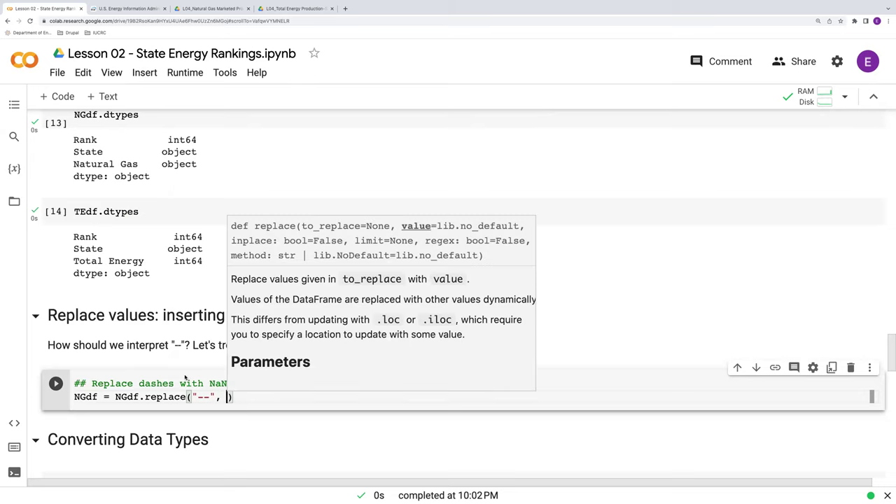
{"action": "left_click_drag", "start_coordinate": [209, 382], "coordinate": [228, 383]}
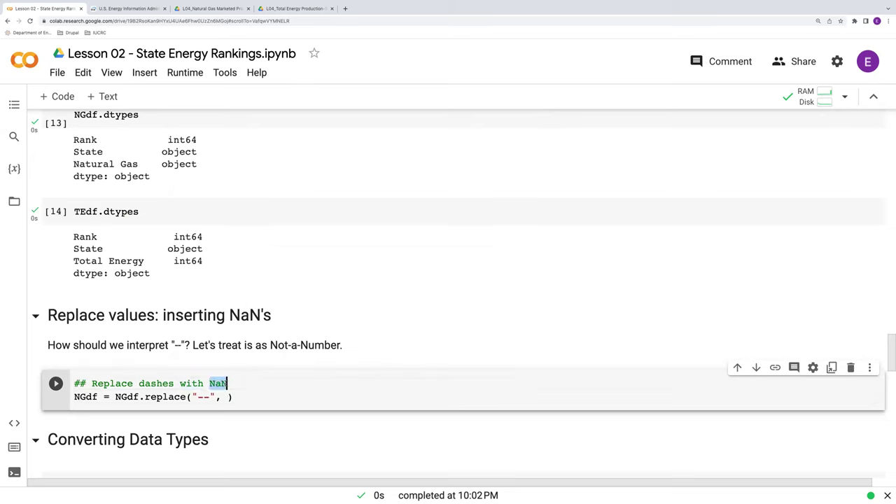
{"action": "left_click", "coordinate": [236, 383]}
{"action": "key", "text": "Return"}
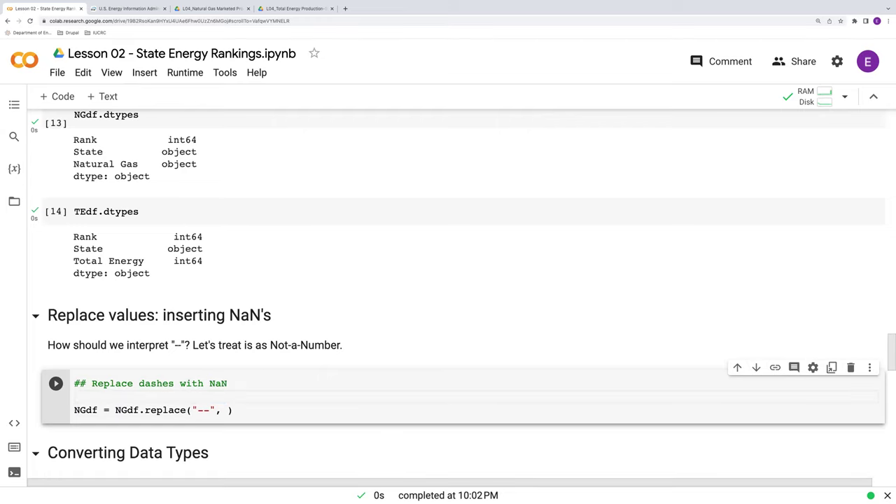
{"action": "type", "text": "import"}
{"action": "type", "text": " nump"}
{"action": "type", "text": "y"}
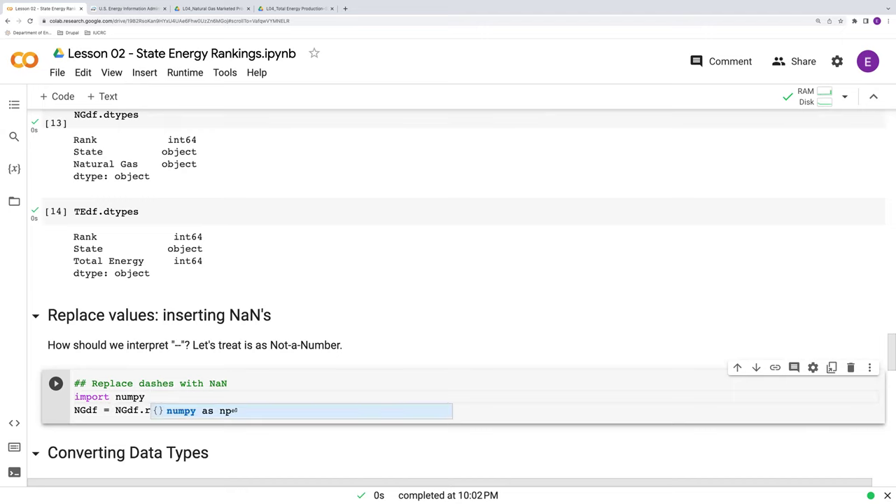
{"action": "type", "text": " as "}
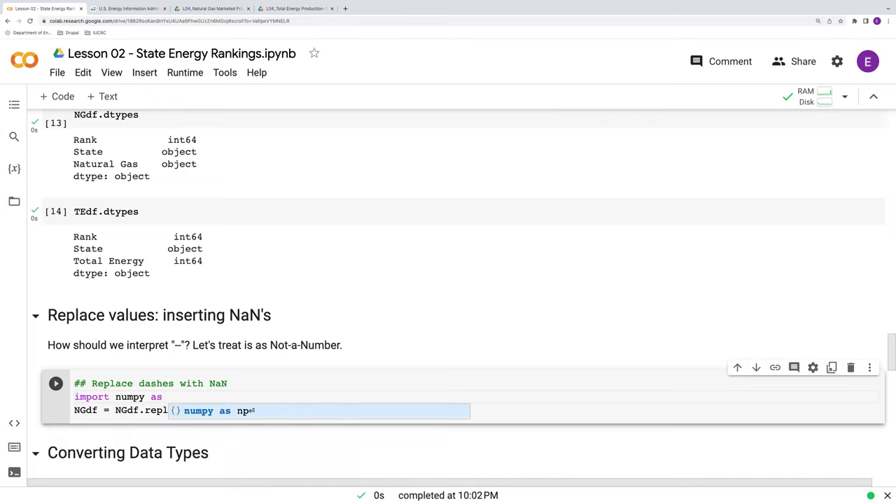
{"action": "type", "text": "np"}
{"action": "left_click", "coordinate": [226, 384]}
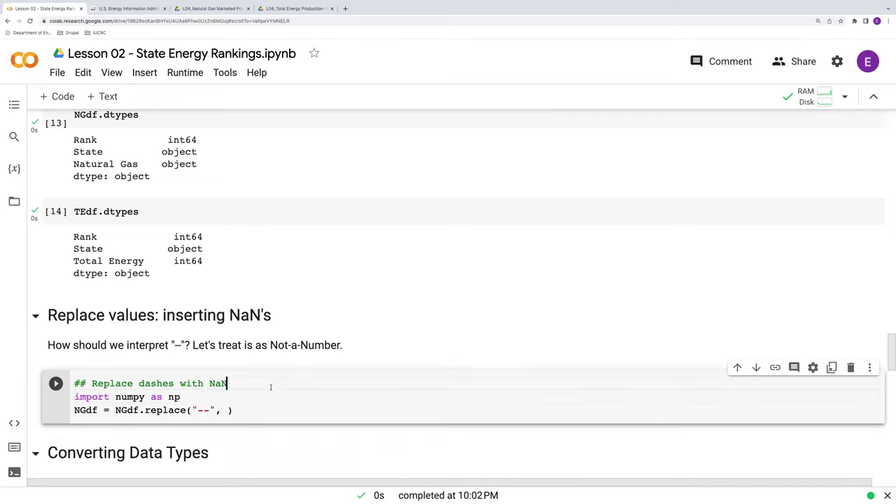
{"action": "left_click", "coordinate": [227, 411]}
{"action": "type", "text": "np."}
{"action": "type", "text": "nan"}
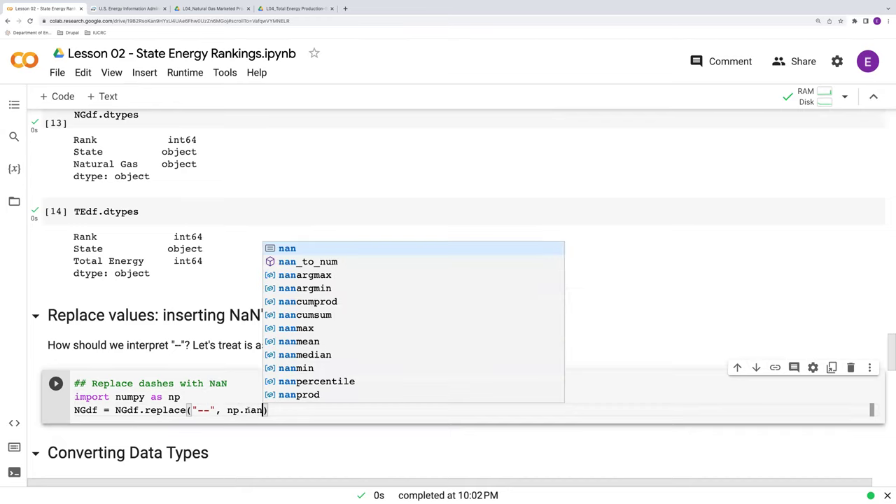
{"action": "double_click", "coordinate": [249, 410]}
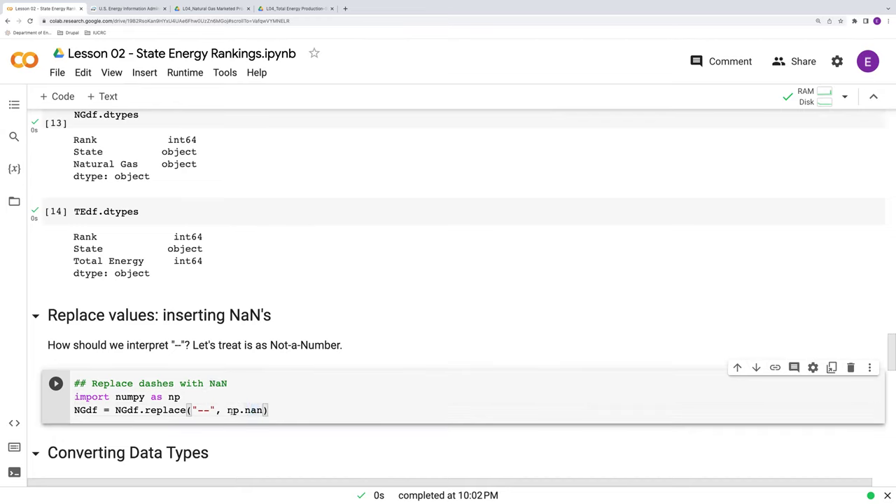
{"action": "left_click_drag", "start_coordinate": [227, 410], "coordinate": [264, 410]}
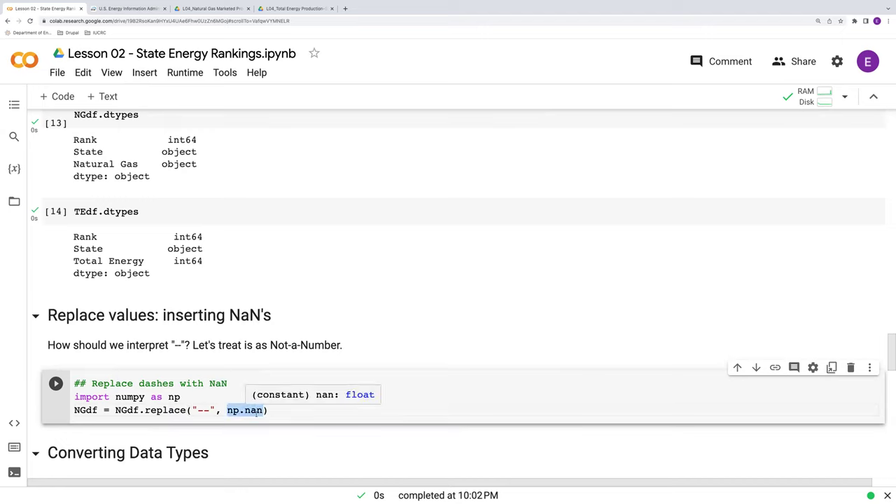
{"action": "left_click", "coordinate": [283, 411]}
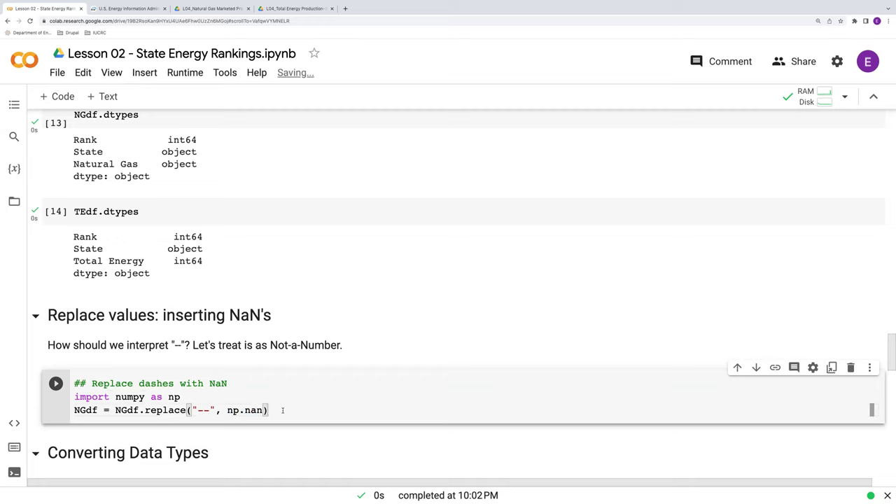
Add NGdf on a new line and run the cell, showing NaN for states ranked 34 and below.
{"action": "key", "text": "Return"}
{"action": "type", "text": "NGdf"}
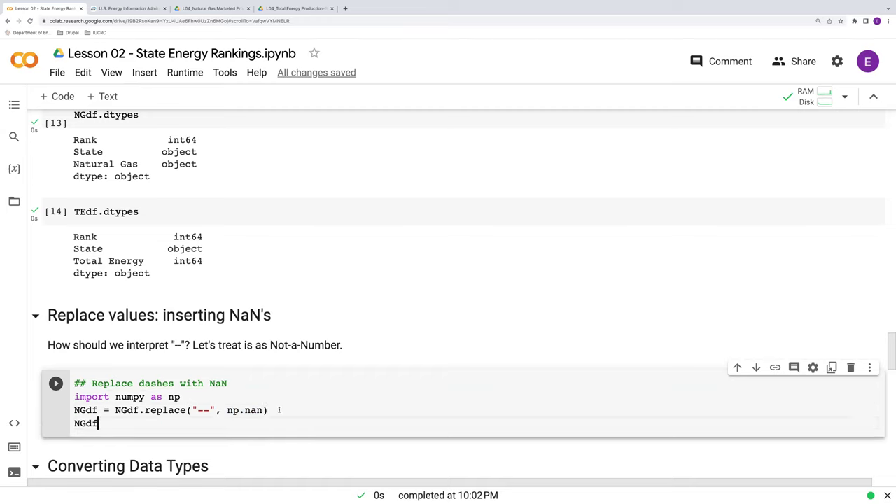
{"action": "left_click", "coordinate": [56, 383]}
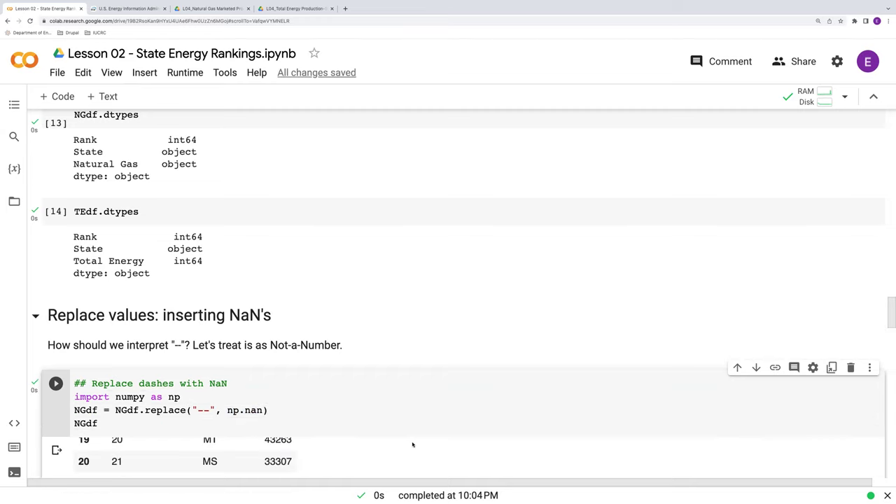
{"action": "scroll", "coordinate": [448, 428], "scroll_direction": "down", "scroll_amount": 3}
{"action": "scroll", "coordinate": [448, 399], "scroll_direction": "down", "scroll_amount": 2}
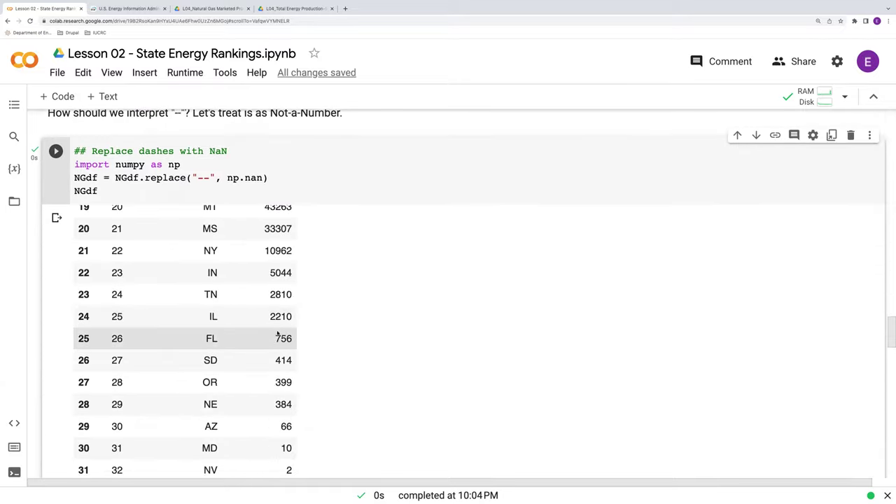
{"action": "scroll", "coordinate": [277, 333], "scroll_direction": "down", "scroll_amount": 3}
{"action": "scroll", "coordinate": [278, 337], "scroll_direction": "down", "scroll_amount": 4}
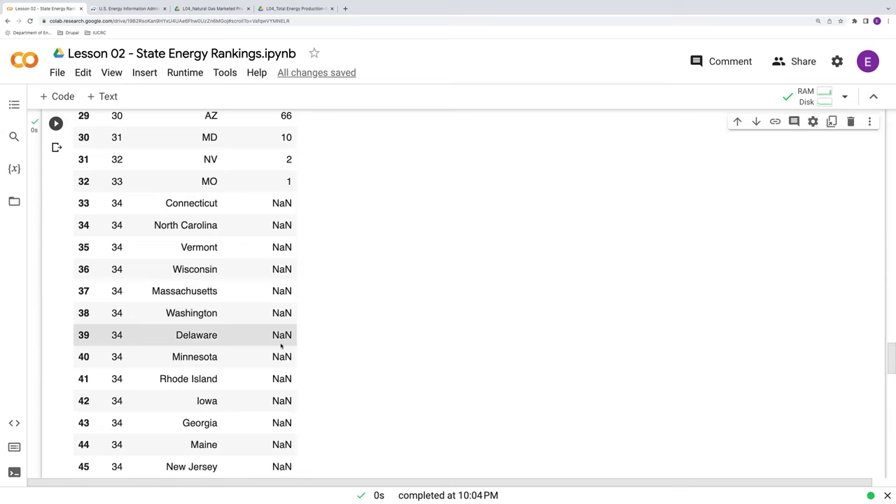
{"action": "scroll", "coordinate": [279, 416], "scroll_direction": "down", "scroll_amount": 3}
{"action": "scroll", "coordinate": [279, 417], "scroll_direction": "down", "scroll_amount": 1}
{"action": "scroll", "coordinate": [279, 418], "scroll_direction": "down", "scroll_amount": 2}
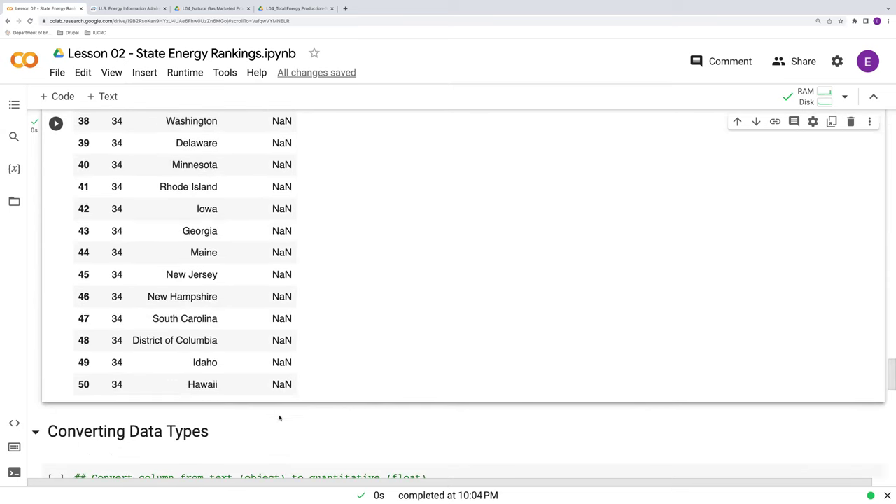
{"action": "scroll", "coordinate": [289, 414], "scroll_direction": "down", "scroll_amount": 4}
{"action": "scroll", "coordinate": [290, 410], "scroll_direction": "down", "scroll_amount": 1}
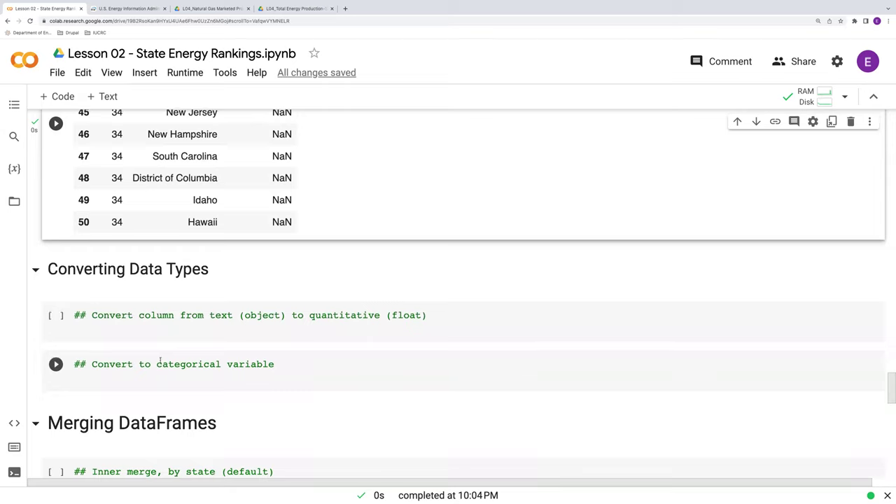
Write and run NGdf['Natural Gas'] = NGdf['Natural Gas'].astype("float64").
{"action": "left_click", "coordinate": [155, 329]}
{"action": "type", "text": "N"}
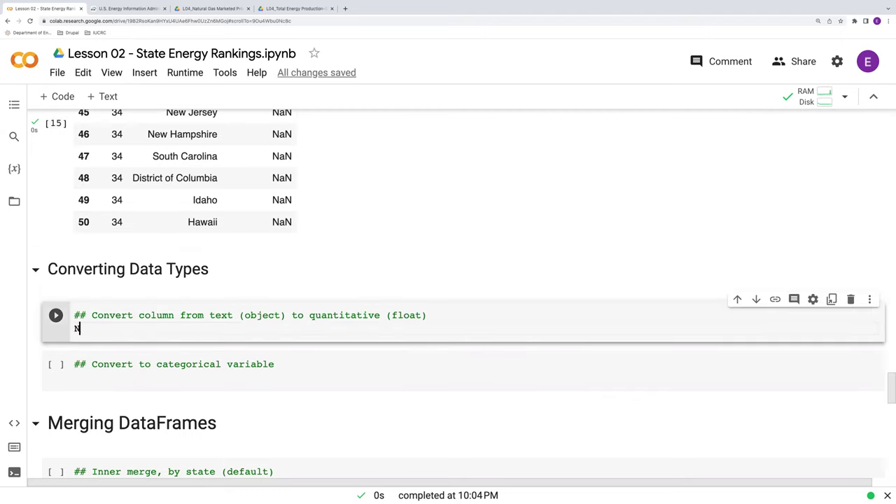
{"action": "type", "text": "Gdf"}
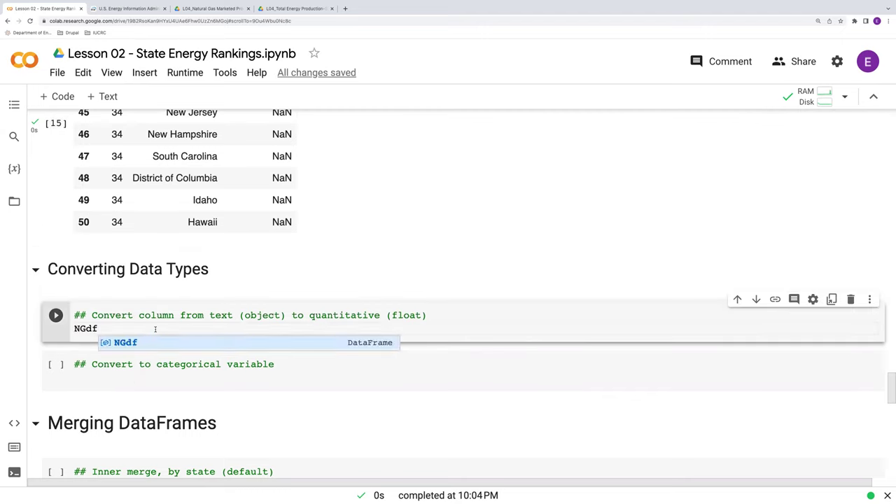
{"action": "type", "text": "['"}
{"action": "type", "text": "N"}
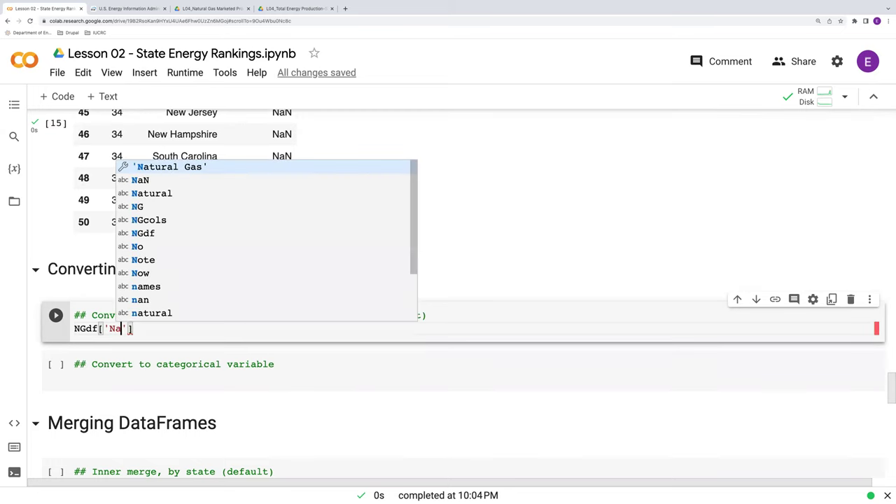
{"action": "type", "text": "at"}
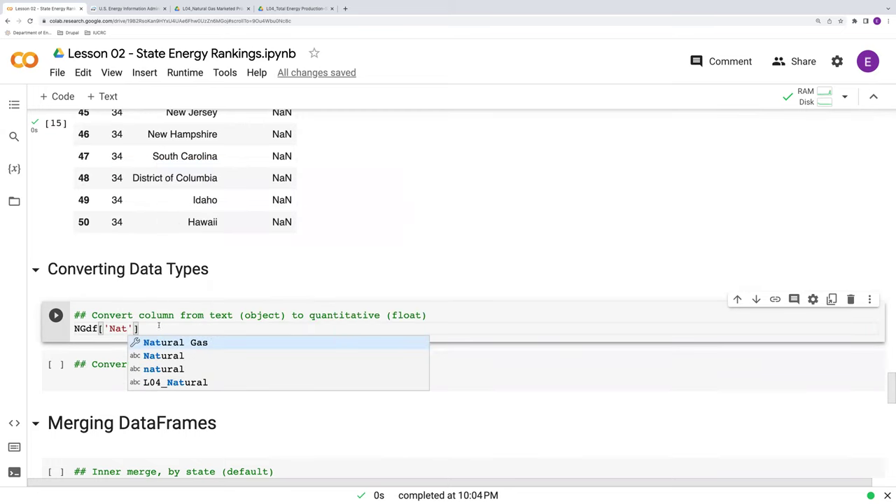
{"action": "key", "text": "Tab"}
{"action": "key", "text": "Right"}
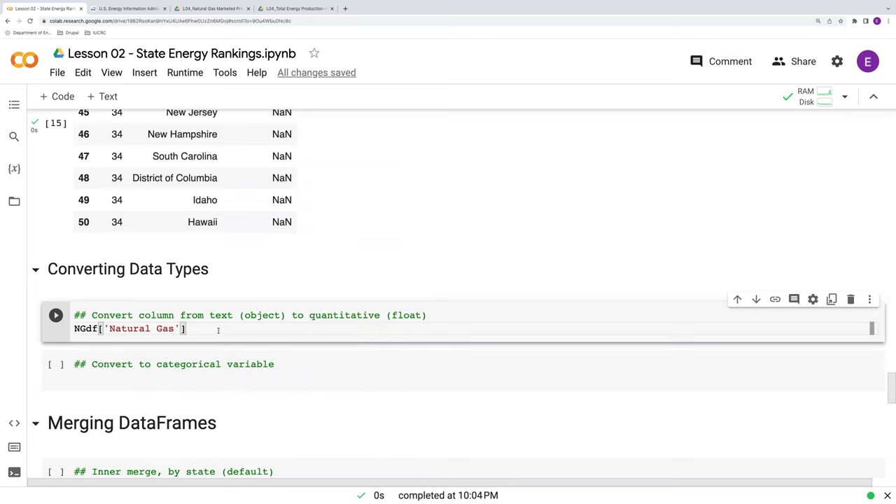
{"action": "type", "text": " = NGdf"}
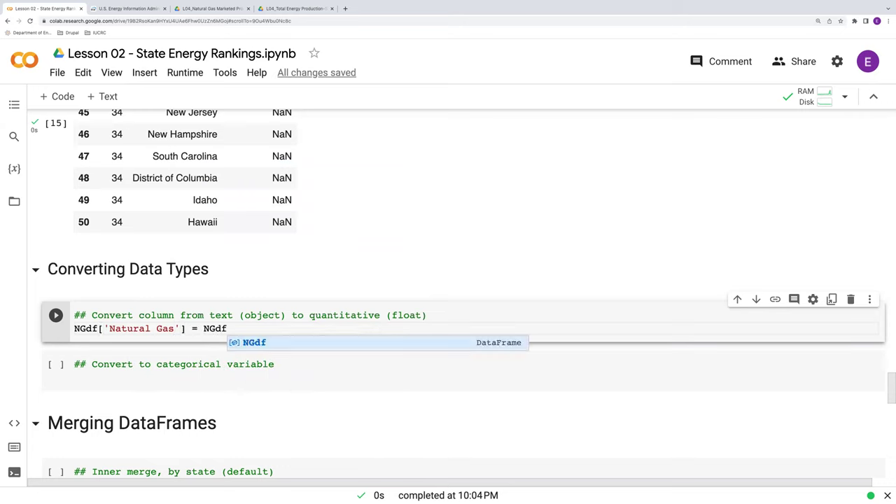
{"action": "type", "text": "['N"}
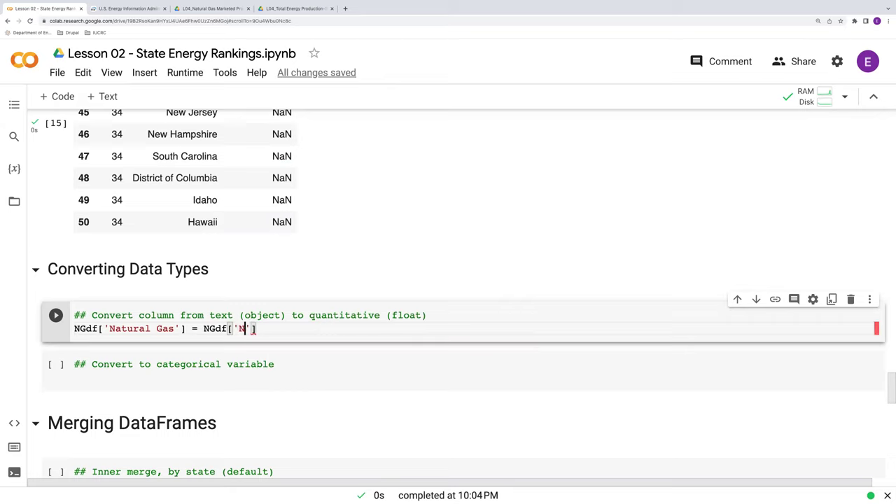
{"action": "type", "text": "atu"}
{"action": "key", "text": "BackSpace"}
{"action": "key", "text": "BackSpace"}
{"action": "type", "text": "t"}
{"action": "type", "text": "ural"}
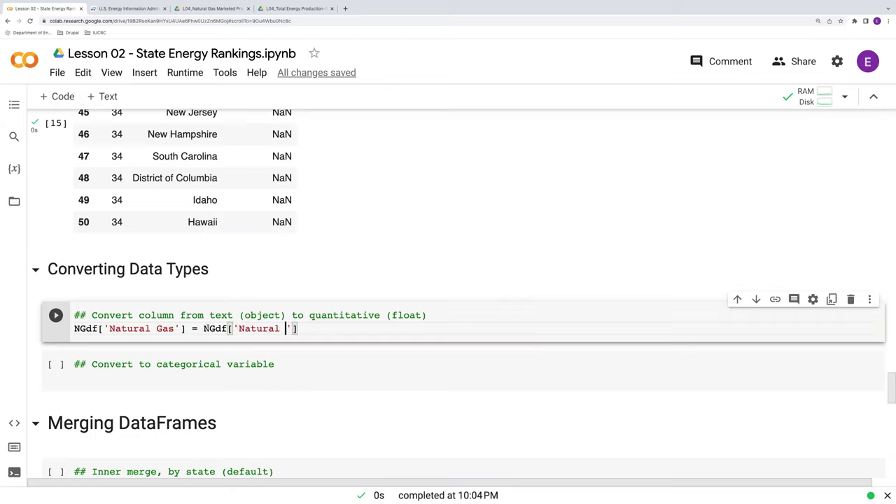
{"action": "double_click", "coordinate": [223, 328]}
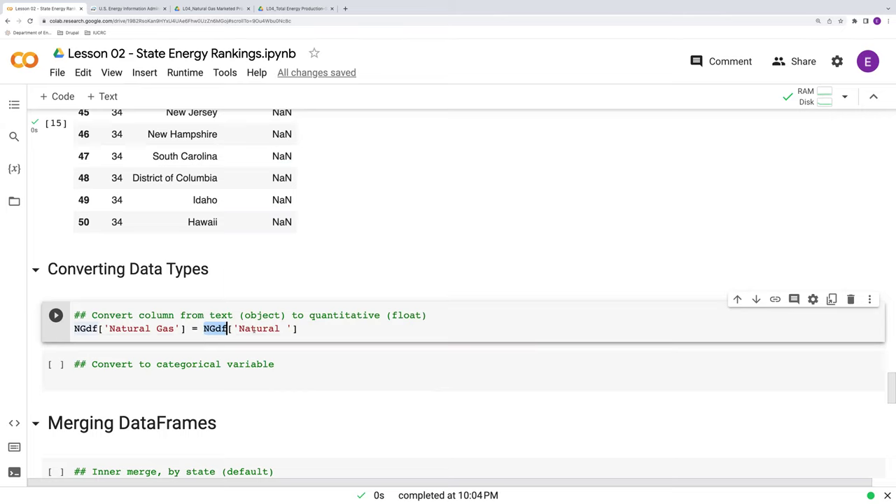
{"action": "left_click", "coordinate": [289, 328]}
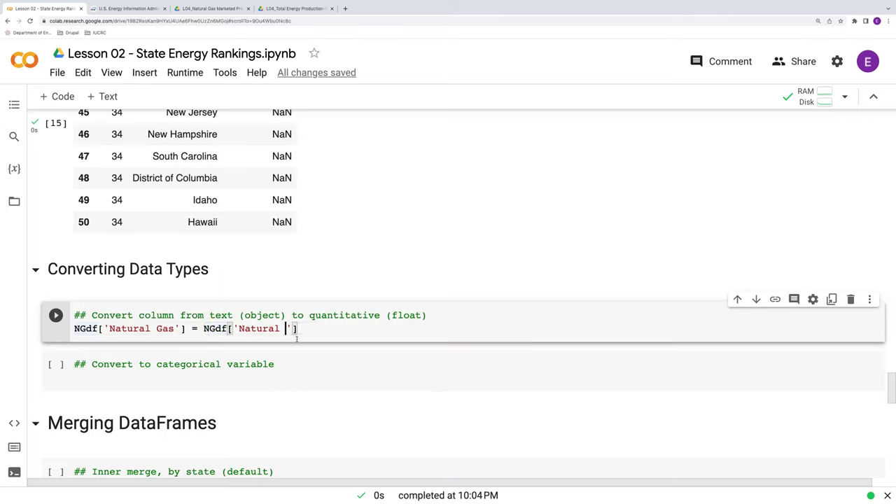
{"action": "type", "text": "Gas"}
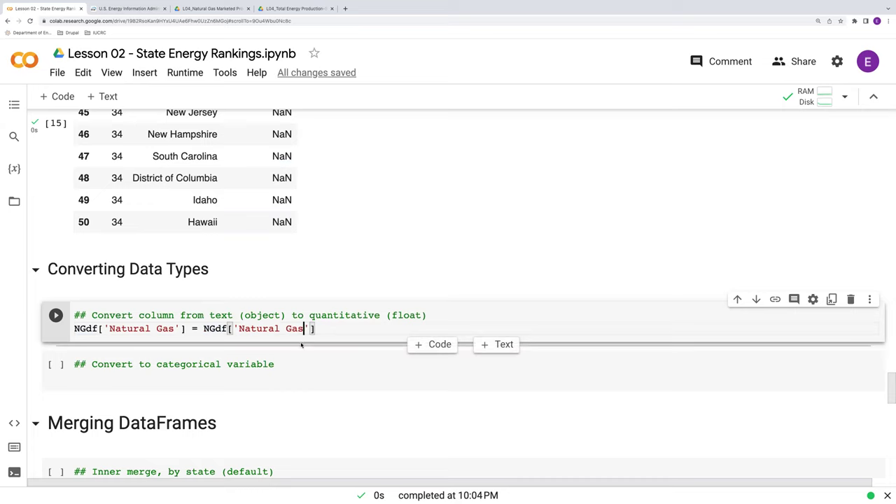
{"action": "key", "text": "Right"}
{"action": "key", "text": "Right"}
{"action": "type", "text": ".as"}
{"action": "type", "text": "type"}
{"action": "type", "text": "(\""}
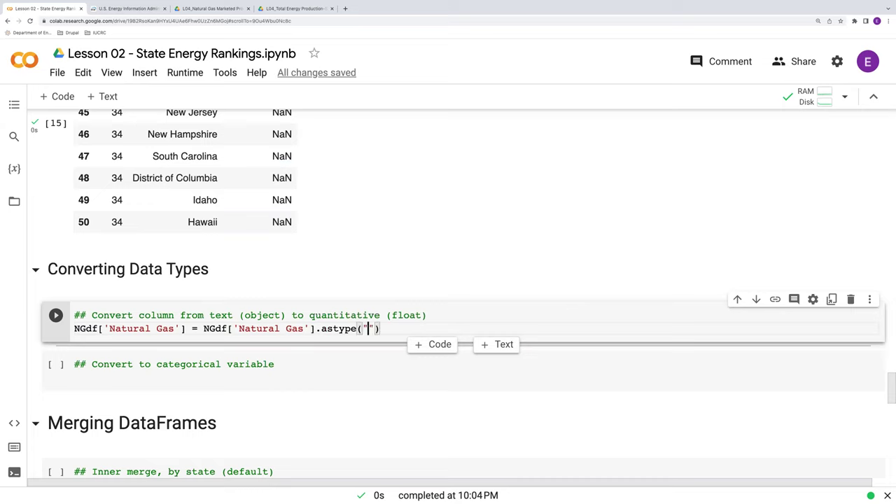
{"action": "type", "text": "float"}
{"action": "type", "text": "64"}
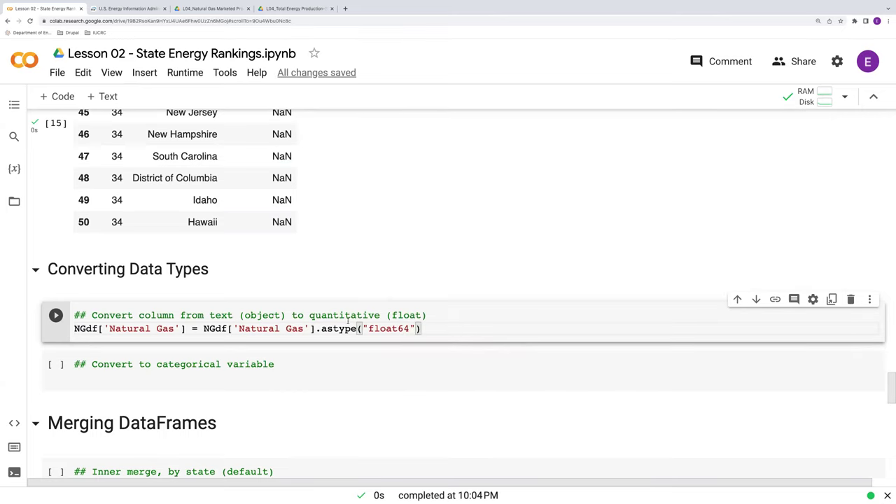
{"action": "left_click", "coordinate": [61, 318]}
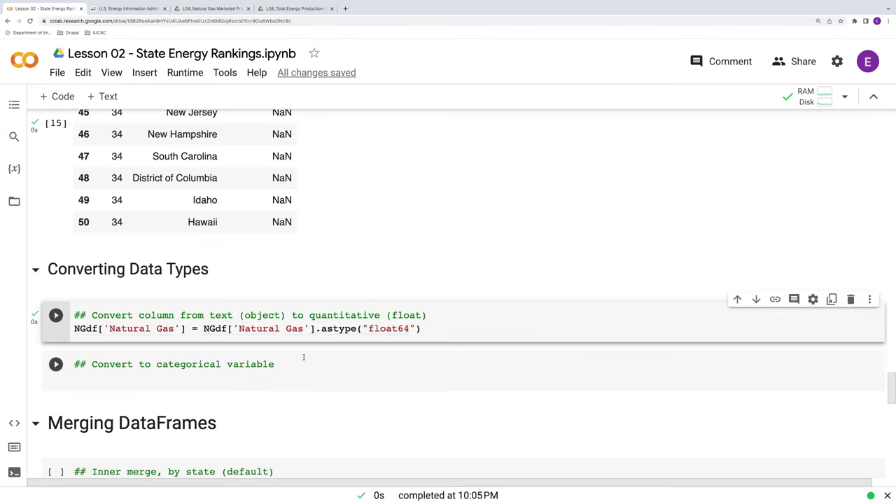
Run NGdf.dtypes in a new cell, confirming Natural Gas is float64.
{"action": "left_click", "coordinate": [427, 344]}
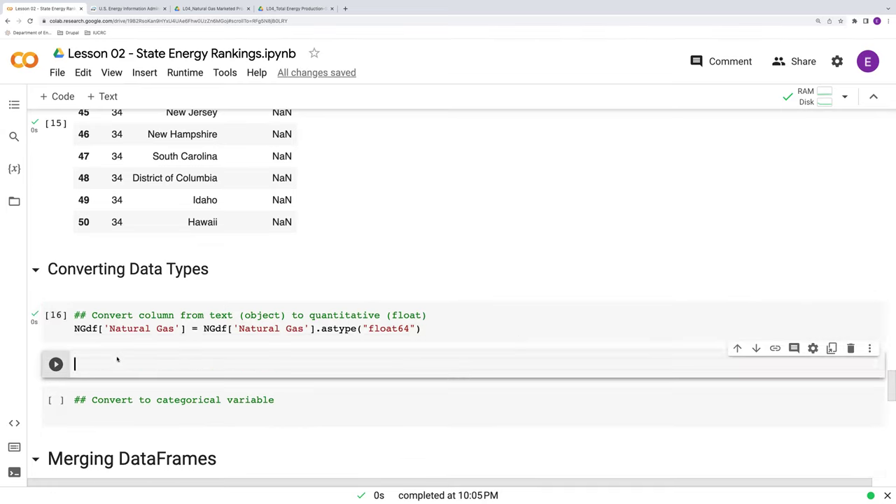
{"action": "type", "text": "NGdf."}
{"action": "type", "text": "dtypes"}
{"action": "left_click", "coordinate": [56, 364]}
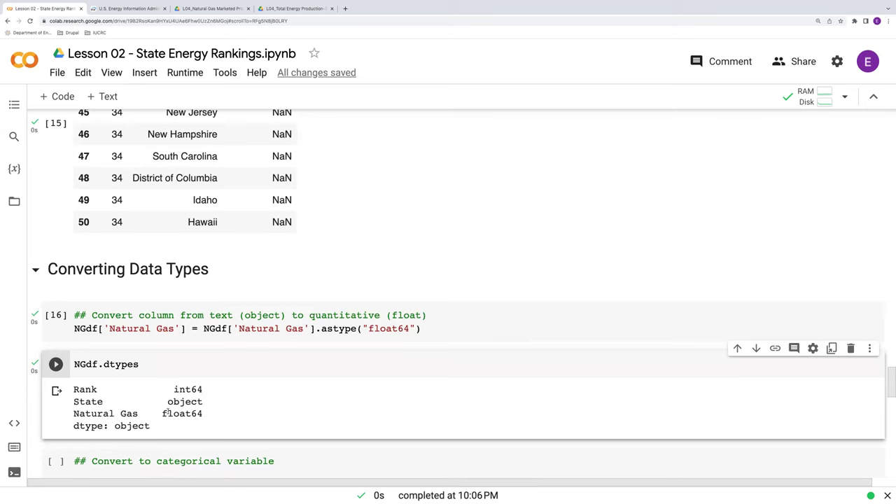
{"action": "left_click_drag", "start_coordinate": [160, 414], "coordinate": [206, 414]}
{"action": "scroll", "coordinate": [259, 410], "scroll_direction": "down", "scroll_amount": 3}
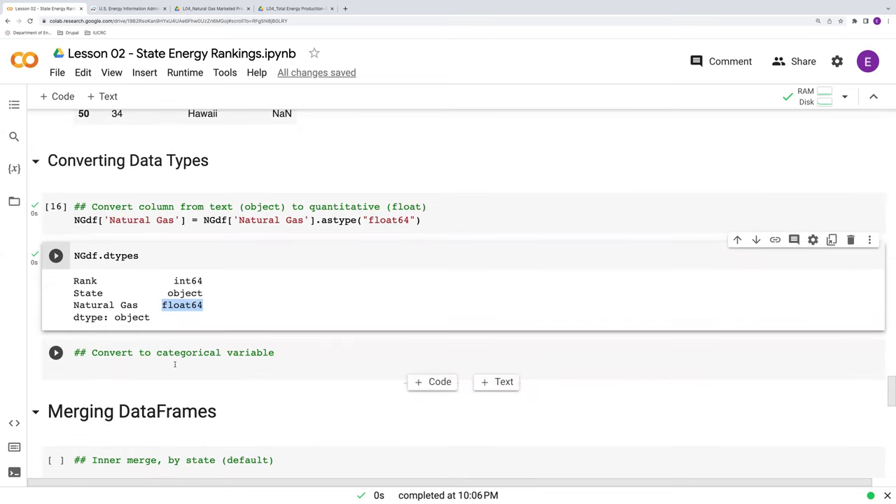
{"action": "left_click", "coordinate": [148, 365]}
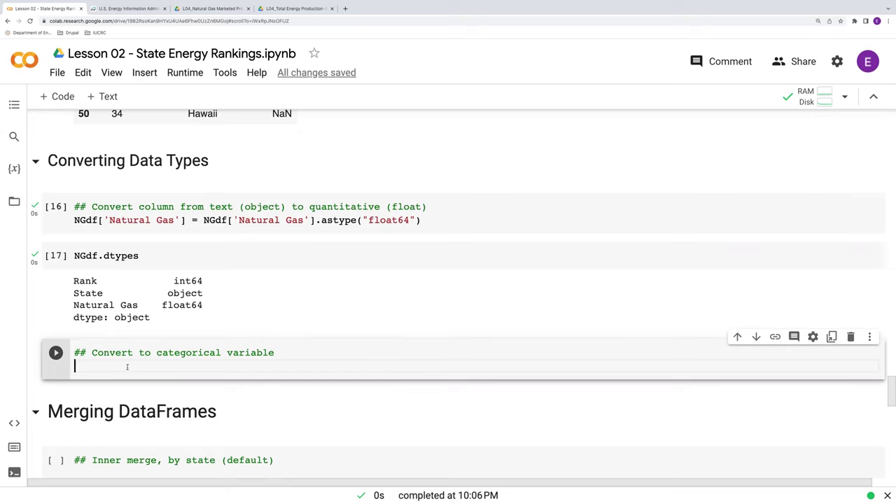
{"action": "type", "text": "NGdf"}
{"action": "type", "text": "['S"}
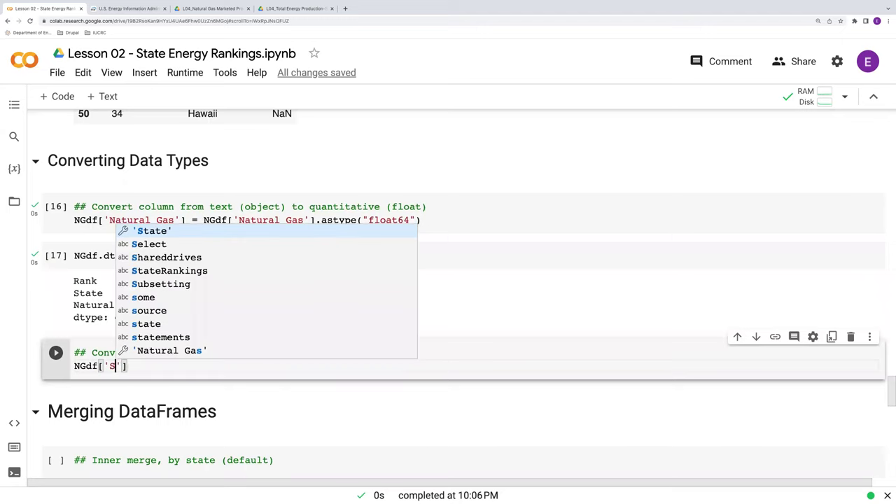
{"action": "type", "text": "tate']"}
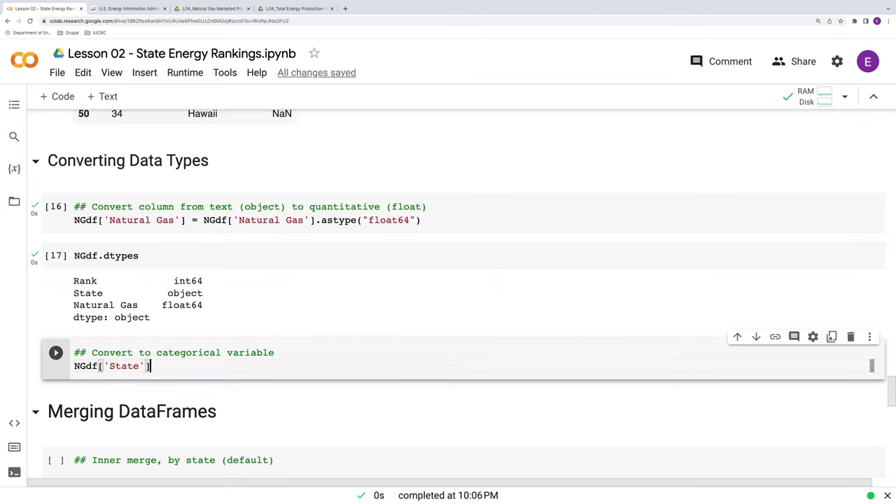
{"action": "type", "text": " ="}
Write NGdf['State'] = NGdf['State'].astype("category").
{"action": "left_click_drag", "start_coordinate": [73, 366], "coordinate": [180, 364]}
{"action": "key", "text": "ctrl+c"}
{"action": "left_click", "coordinate": [180, 365]}
{"action": "key", "text": "ctrl+v"}
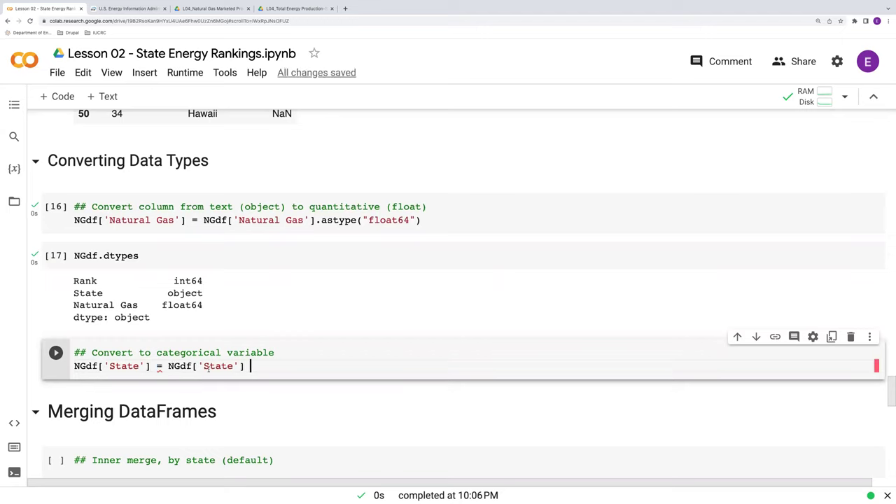
{"action": "type", "text": ".astyp"}
{"action": "type", "text": "e("}
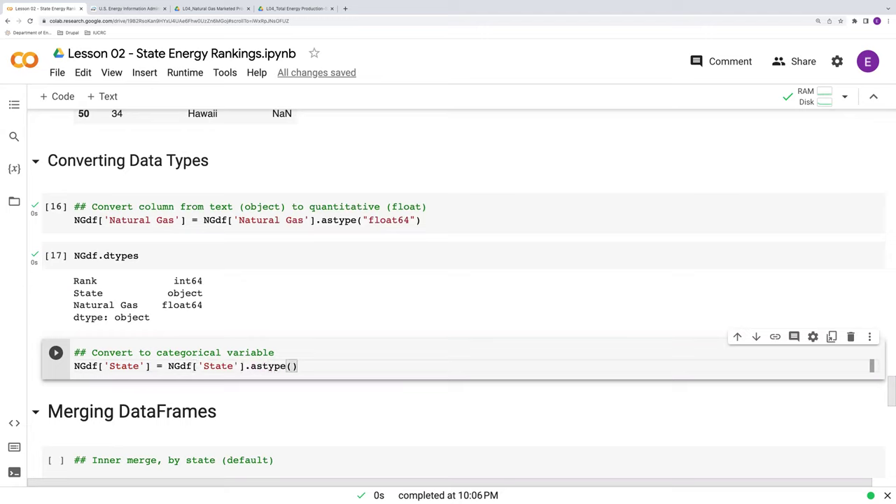
{"action": "type", "text": "'"}
{"action": "type", "text": "vat"}
{"action": "key", "text": "BackSpace"}
{"action": "key", "text": "BackSpace"}
{"action": "key", "text": "BackSpace"}
{"action": "key", "text": "BackSpace"}
{"action": "type", "text": "\"cate"}
{"action": "type", "text": "gory"}
{"action": "key", "text": "BackSpace"}
{"action": "key", "text": "BackSpace"}
{"action": "key", "text": "BackSpace"}
{"action": "type", "text": "gory"}
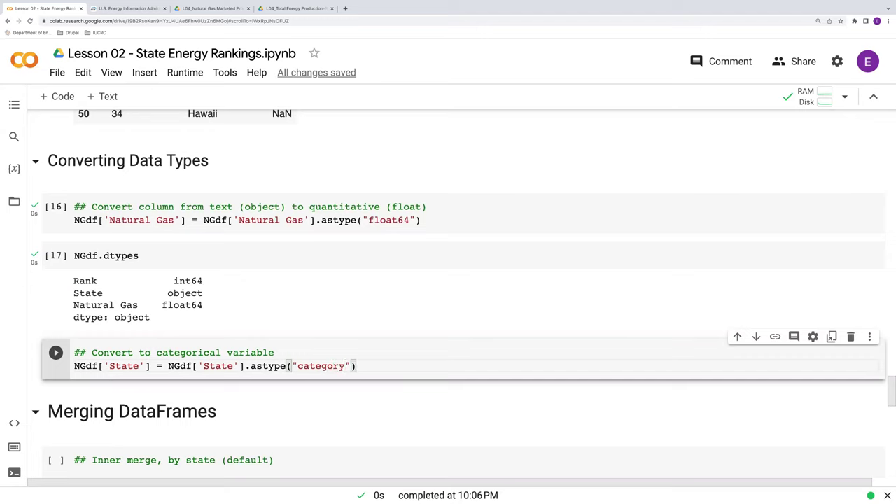
Duplicate the line and change NG to TE so TEdf's State is also converted.
{"action": "left_click_drag", "start_coordinate": [356, 366], "coordinate": [72, 371]}
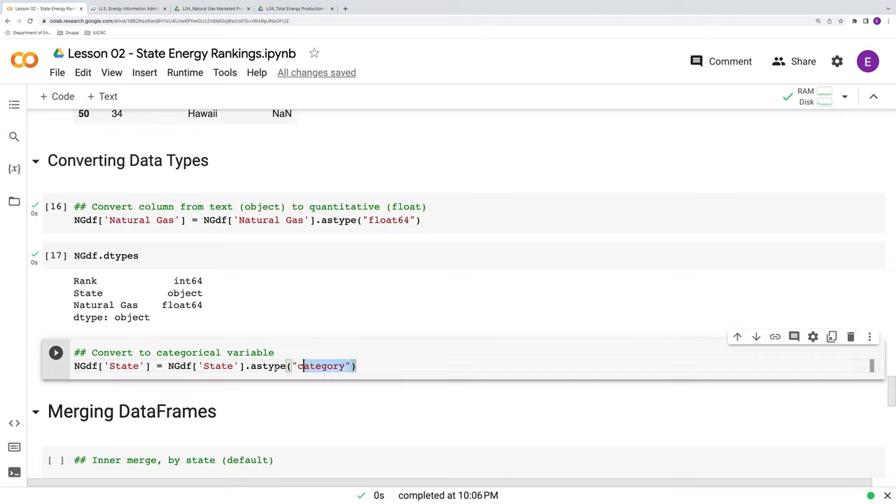
{"action": "left_click", "coordinate": [374, 367]}
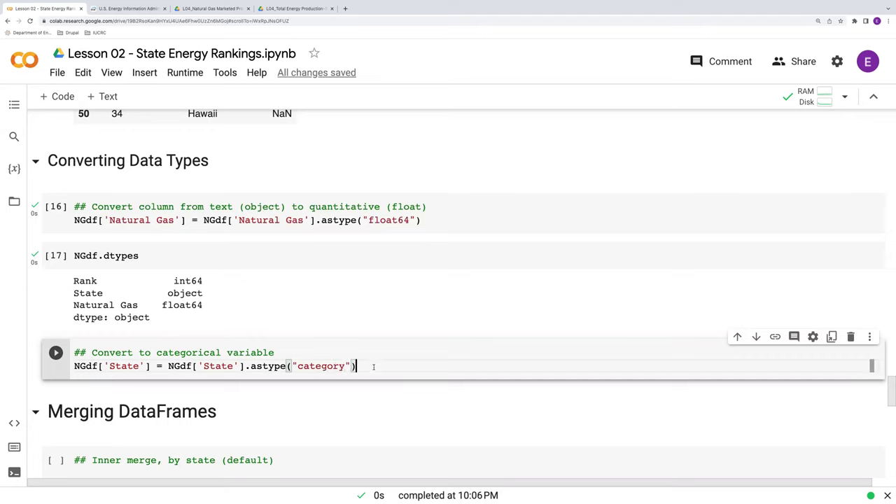
{"action": "key", "text": "Return"}
{"action": "key", "text": "ctrl+v"}
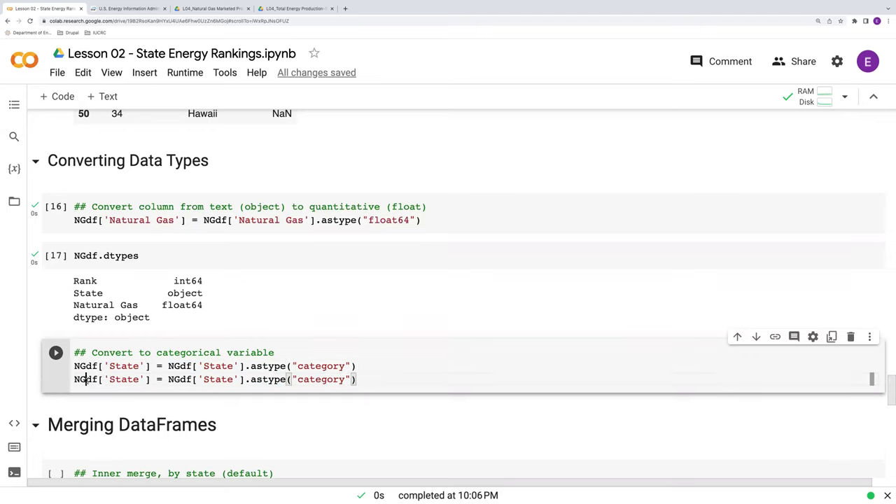
{"action": "left_click_drag", "start_coordinate": [86, 379], "coordinate": [74, 379]}
{"action": "type", "text": "TE"}
{"action": "left_click_drag", "start_coordinate": [179, 379], "coordinate": [168, 379]}
{"action": "type", "text": "TE"}
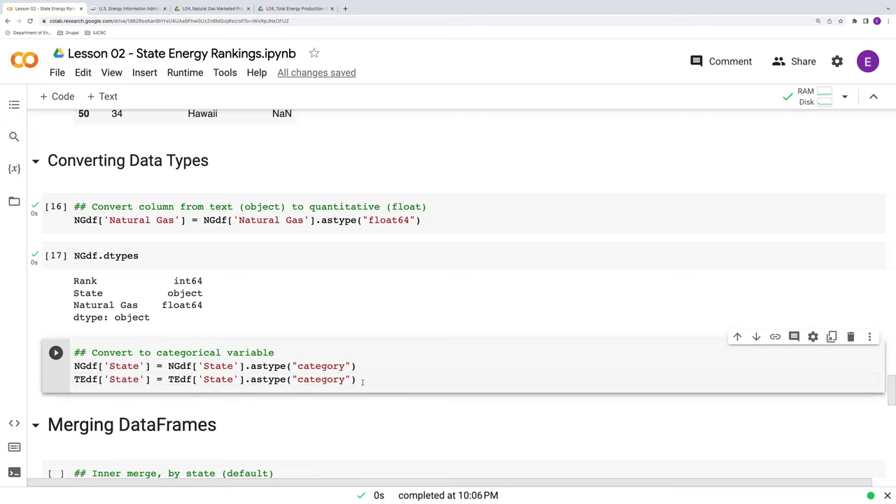
{"action": "left_click", "coordinate": [363, 382]}
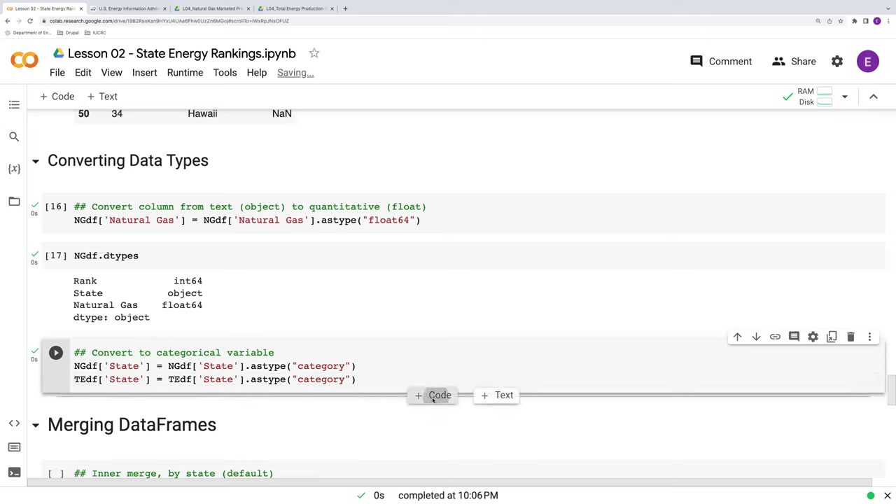
Run the State conversions, check NGdf.dtypes shows State category and Natural Gas float64, and add a cell.
{"action": "key", "text": "alt+Return"}
{"action": "type", "text": "NGdf"}
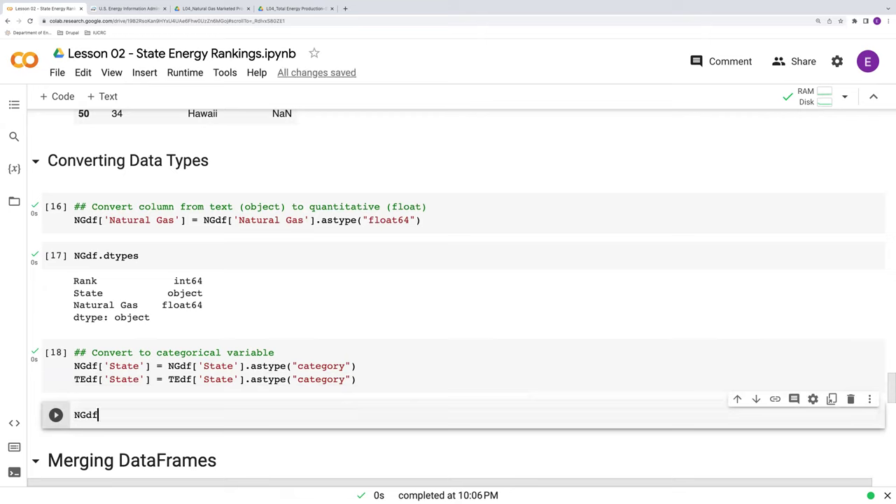
{"action": "type", "text": ".dty"}
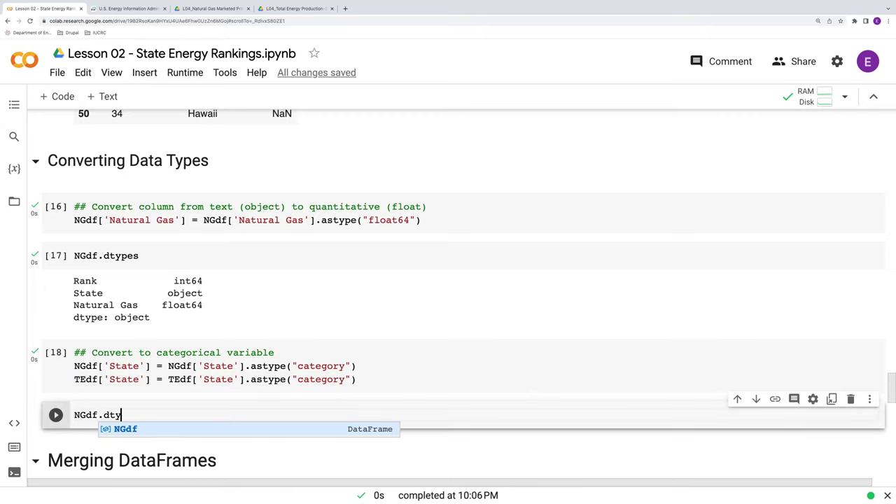
{"action": "type", "text": "pes"}
{"action": "key", "text": "ctrl+Return"}
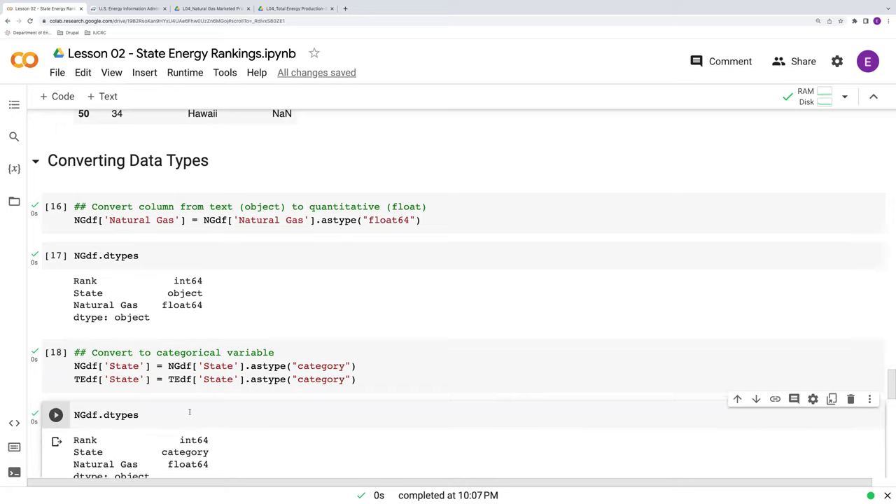
{"action": "scroll", "coordinate": [226, 410], "scroll_direction": "down", "scroll_amount": 2}
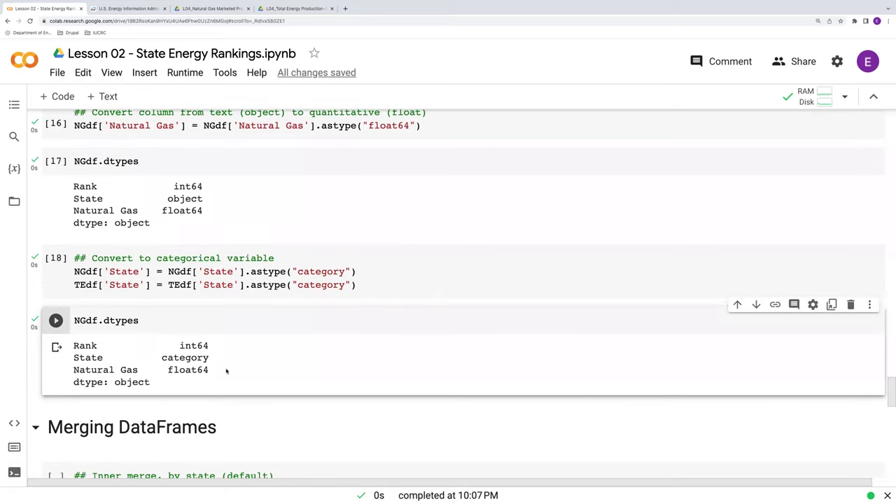
{"action": "left_click", "coordinate": [420, 398]}
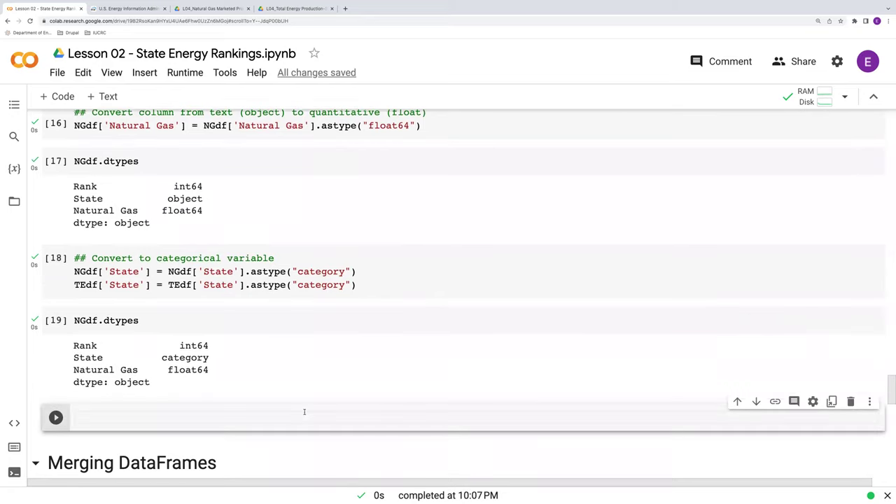
{"action": "type", "text": "TEdf.d"}
{"action": "type", "text": "types"}
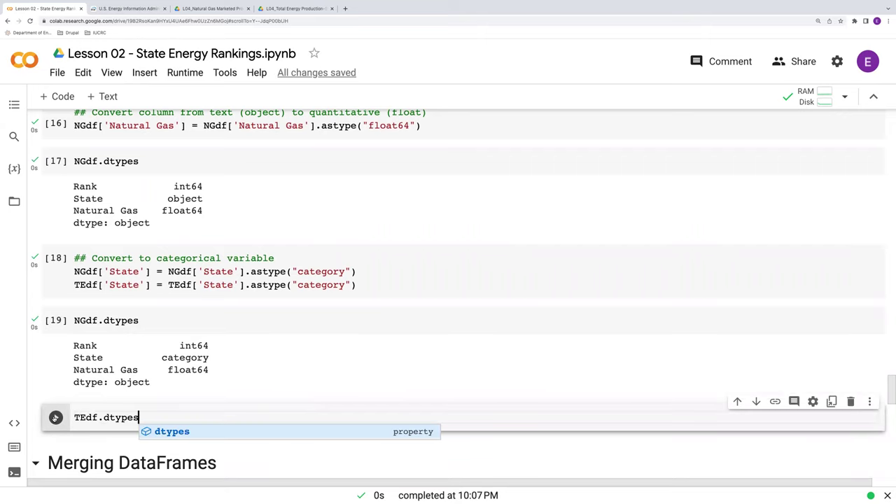
Run TEdf.dtypes, showing State as category and Rank and Total Energy as int64.
{"action": "key", "text": "ctrl+Return"}
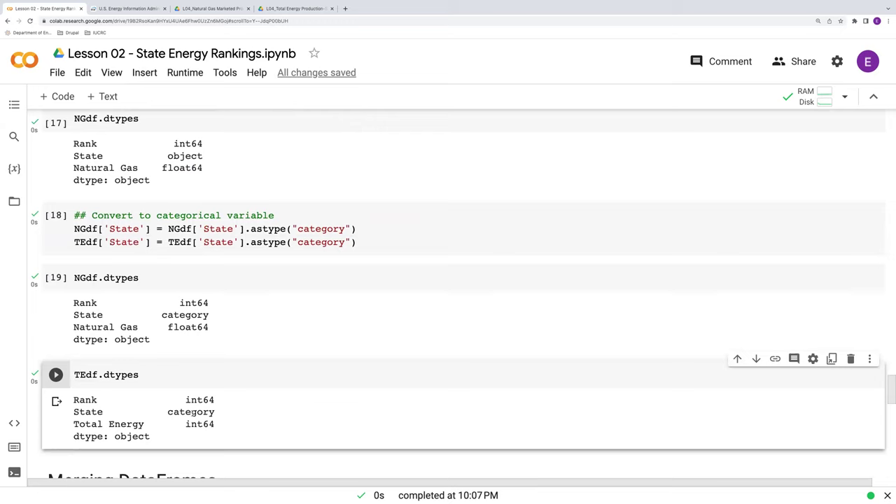
{"action": "scroll", "coordinate": [403, 391], "scroll_direction": "up", "scroll_amount": 1}
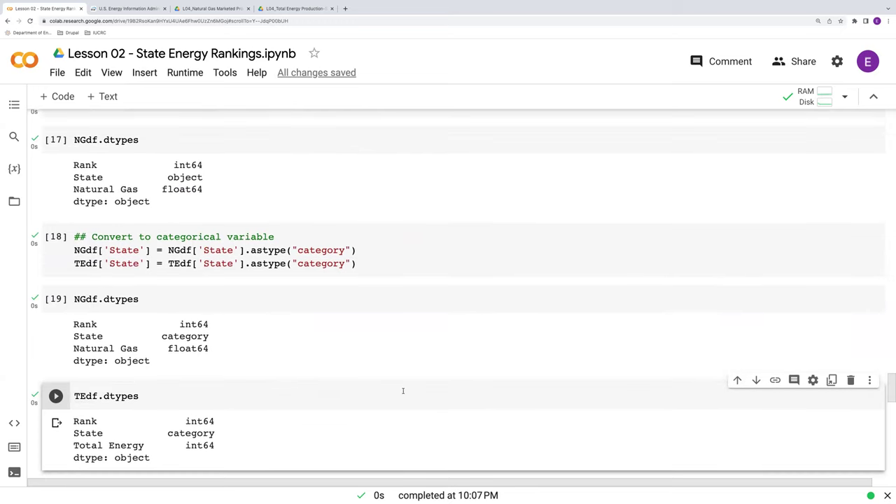